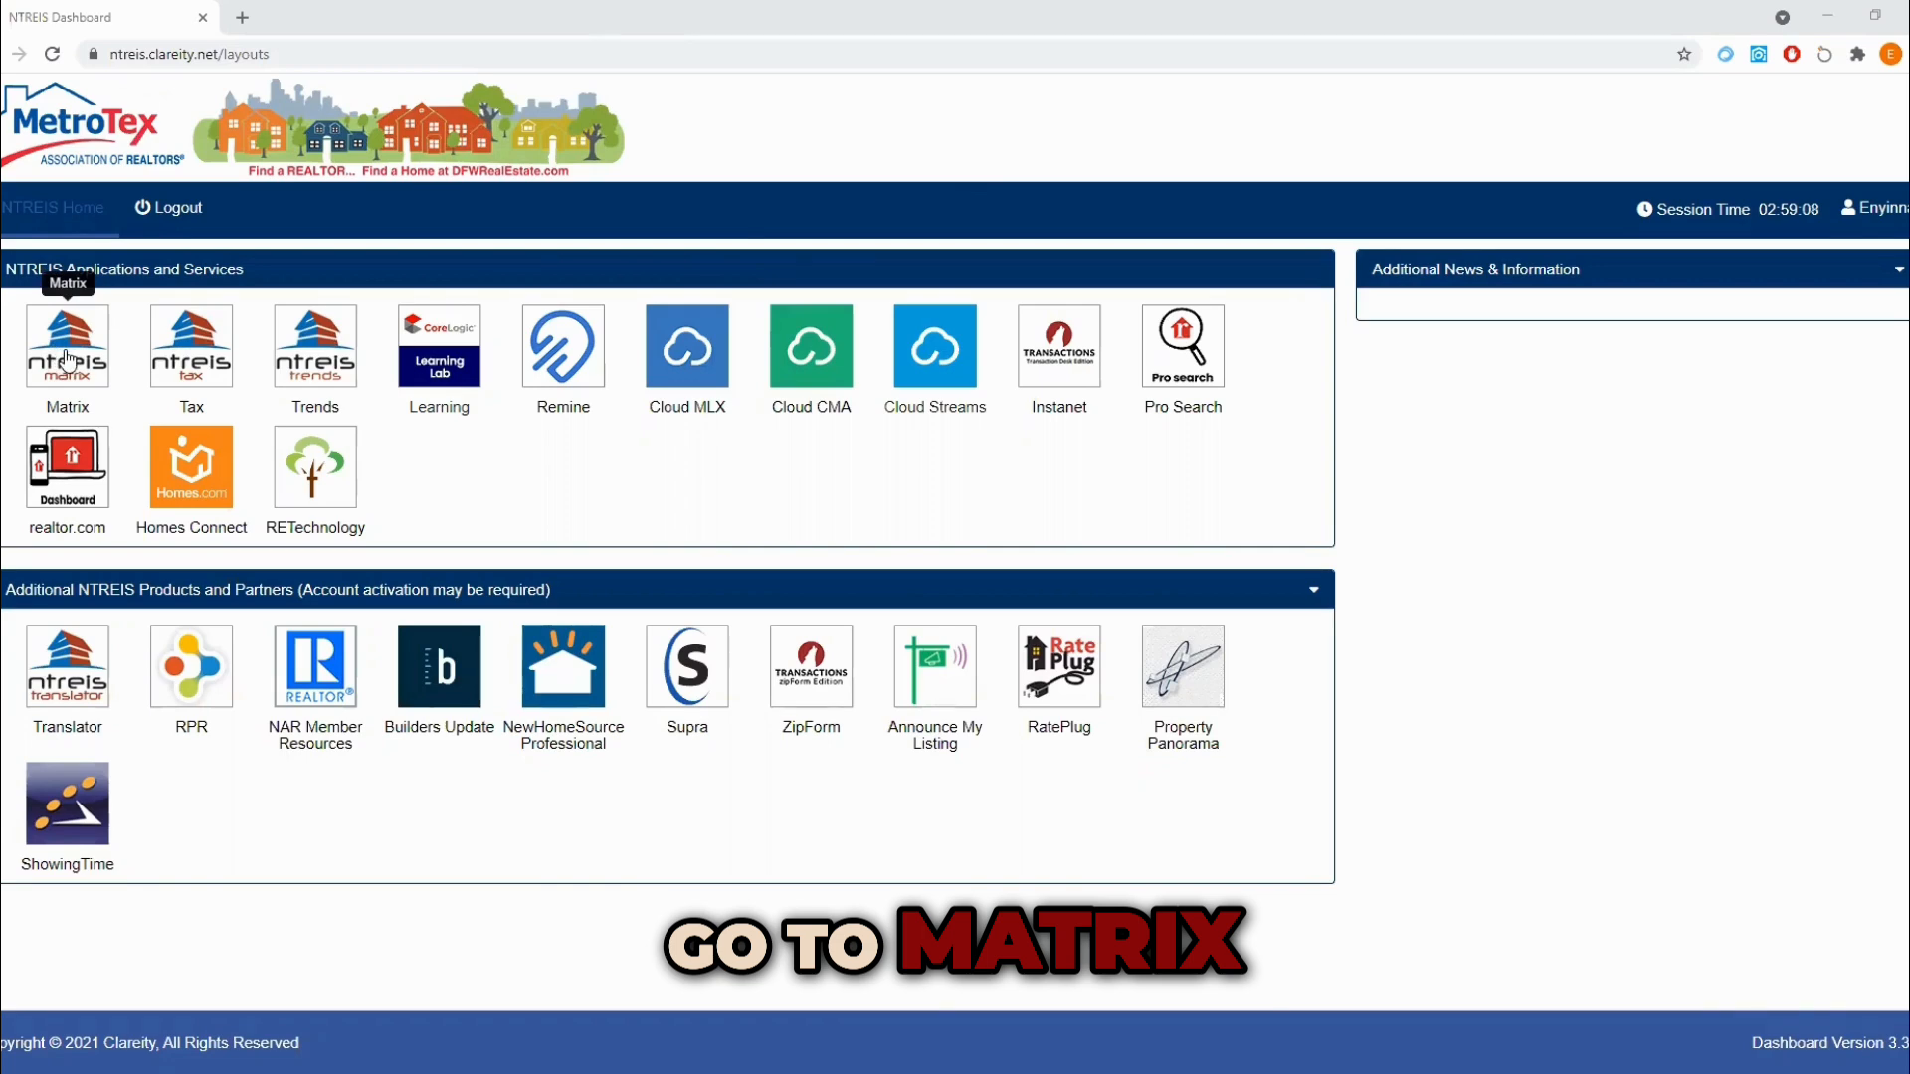
Step: Open Matrix from the NTREIS dashboard and bring up the detailed residential search form
{"action": "left_click", "coordinate": [65, 357]}
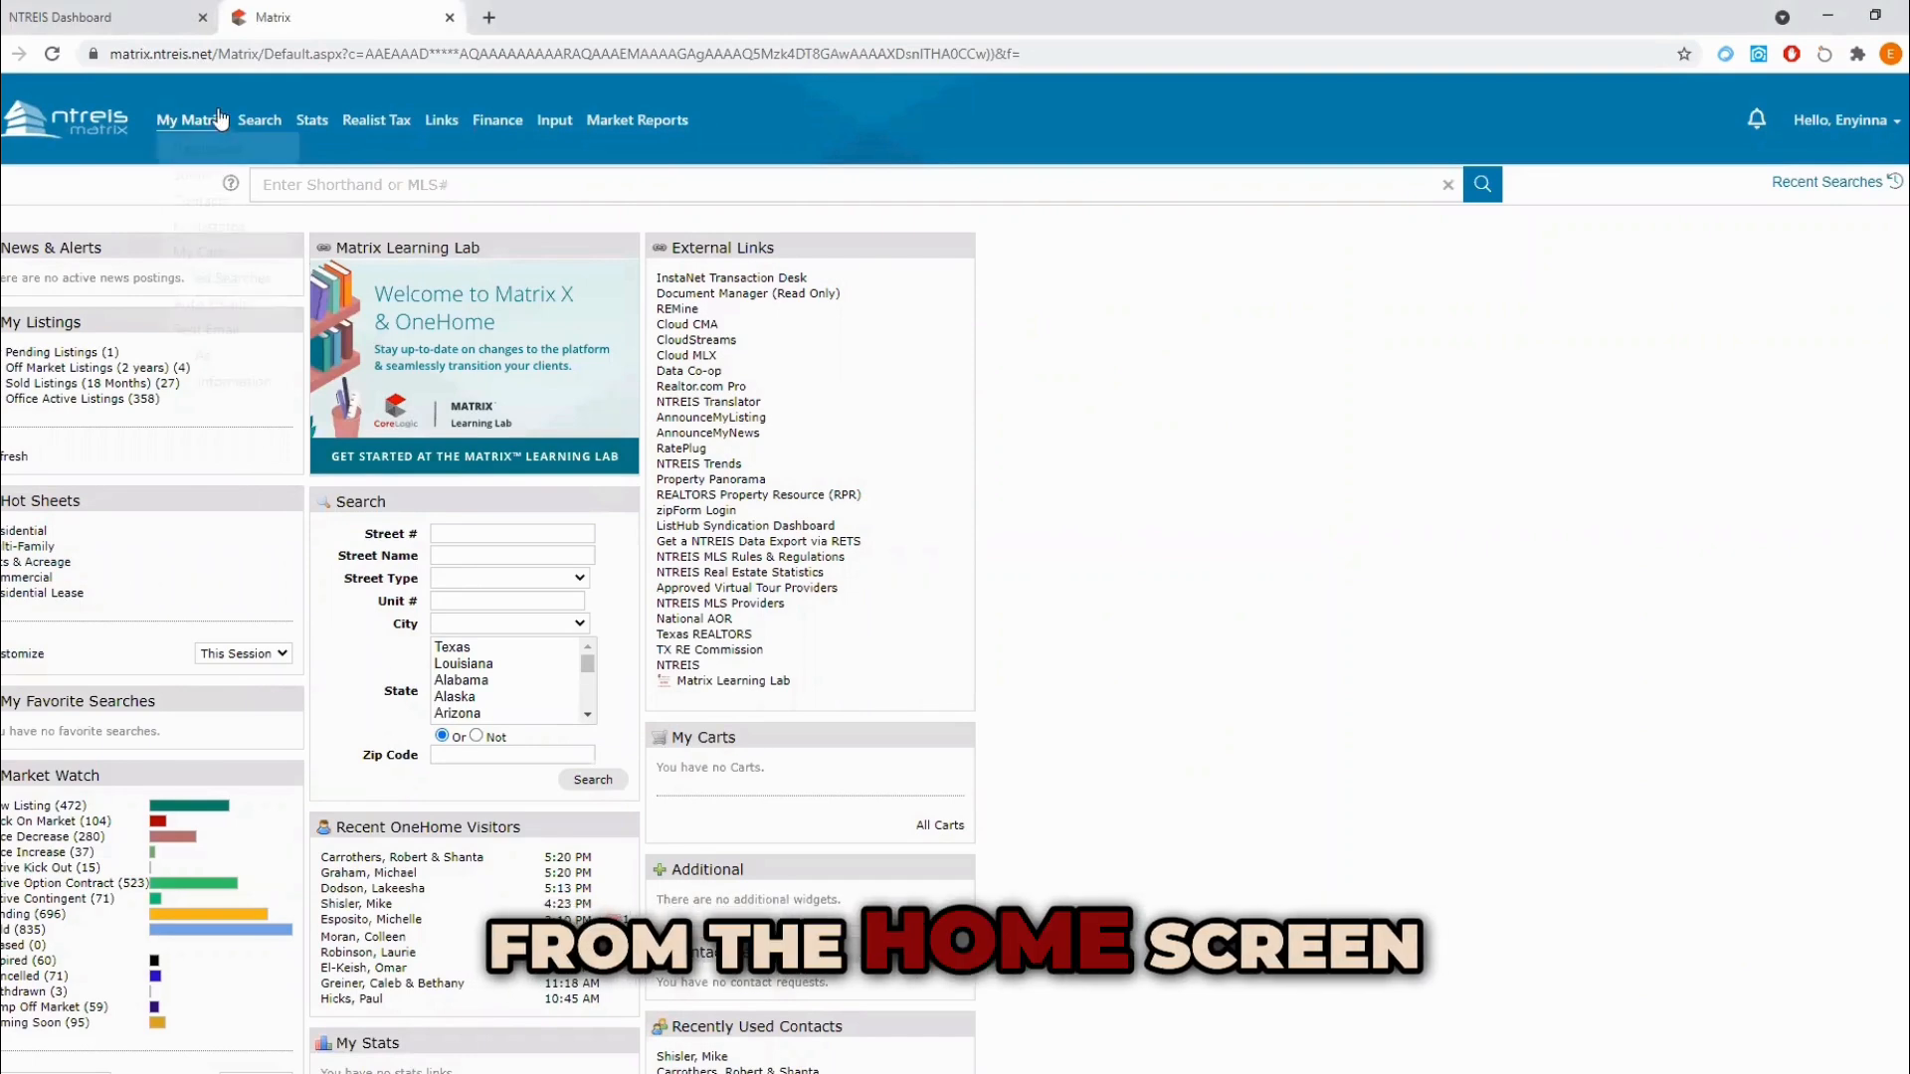
{"action": "mouse_move", "coordinate": [255, 123]}
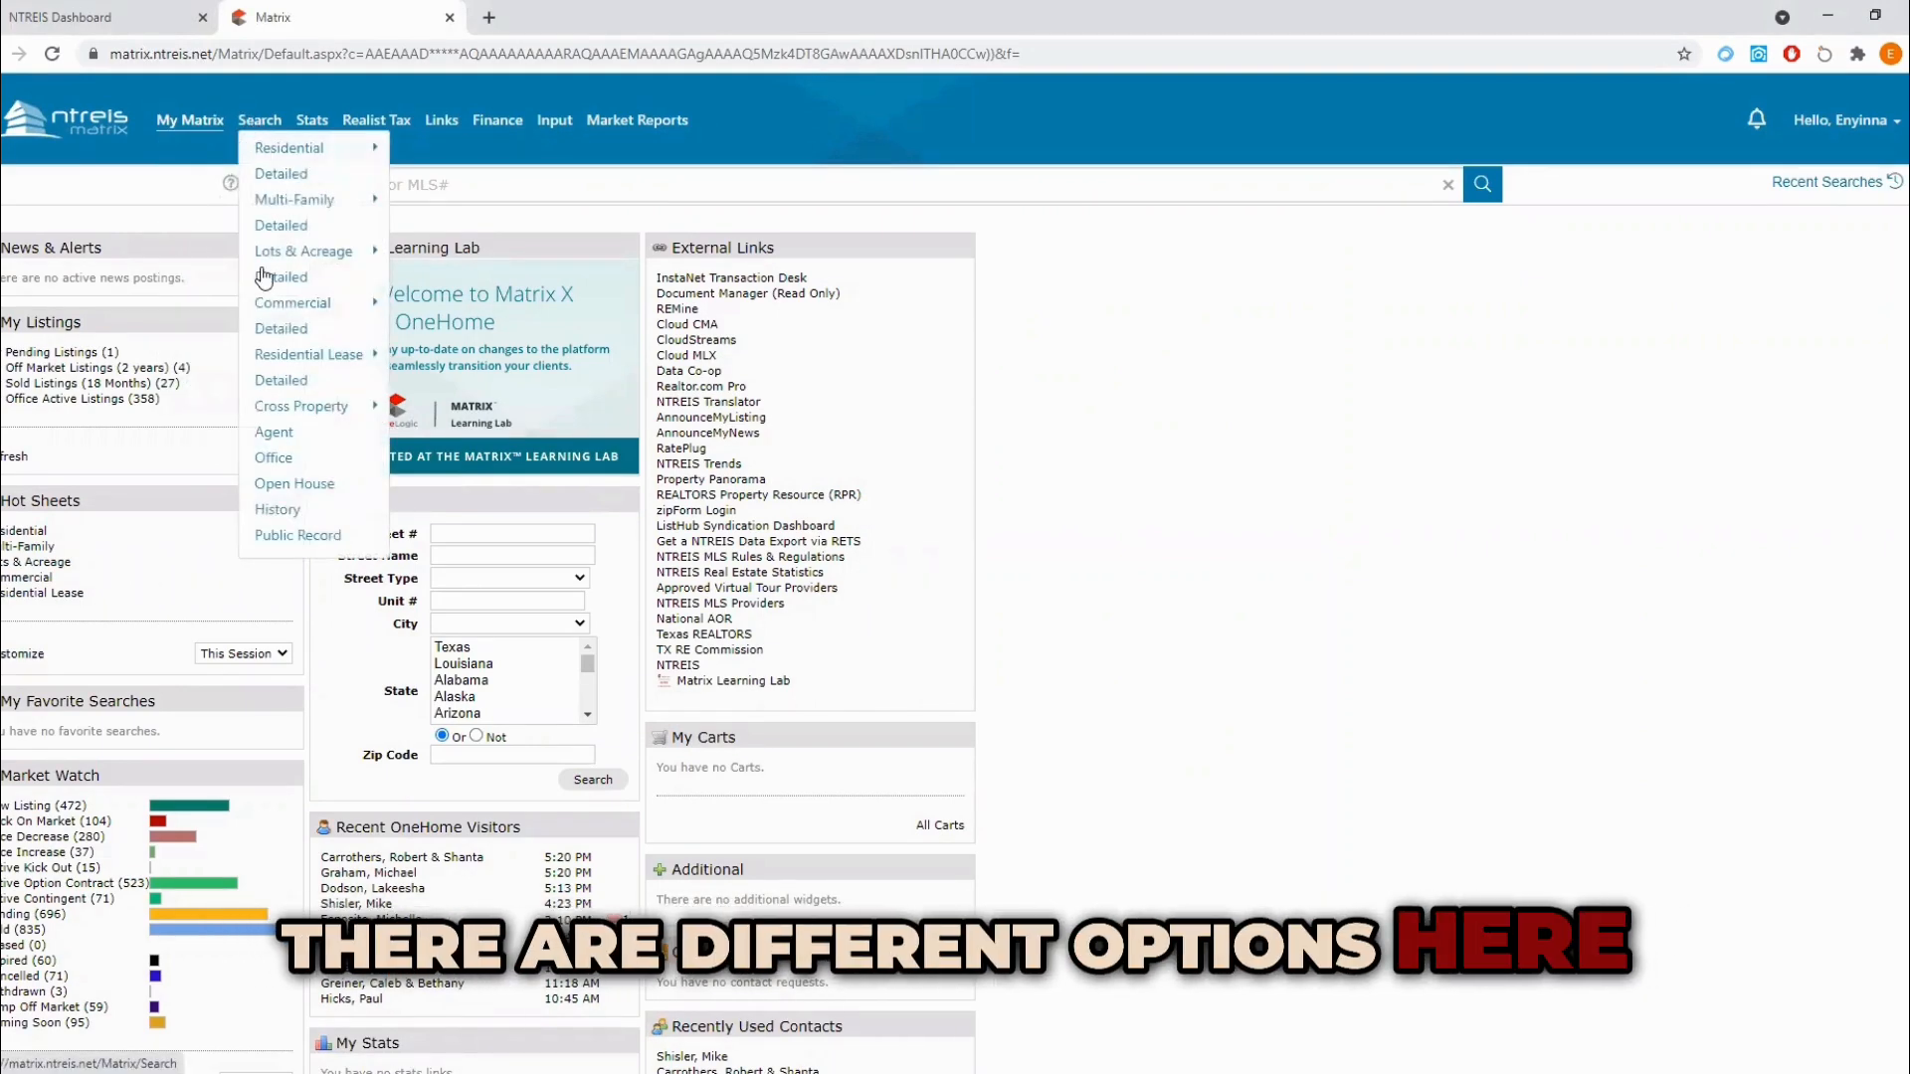
{"action": "mouse_move", "coordinate": [303, 149]}
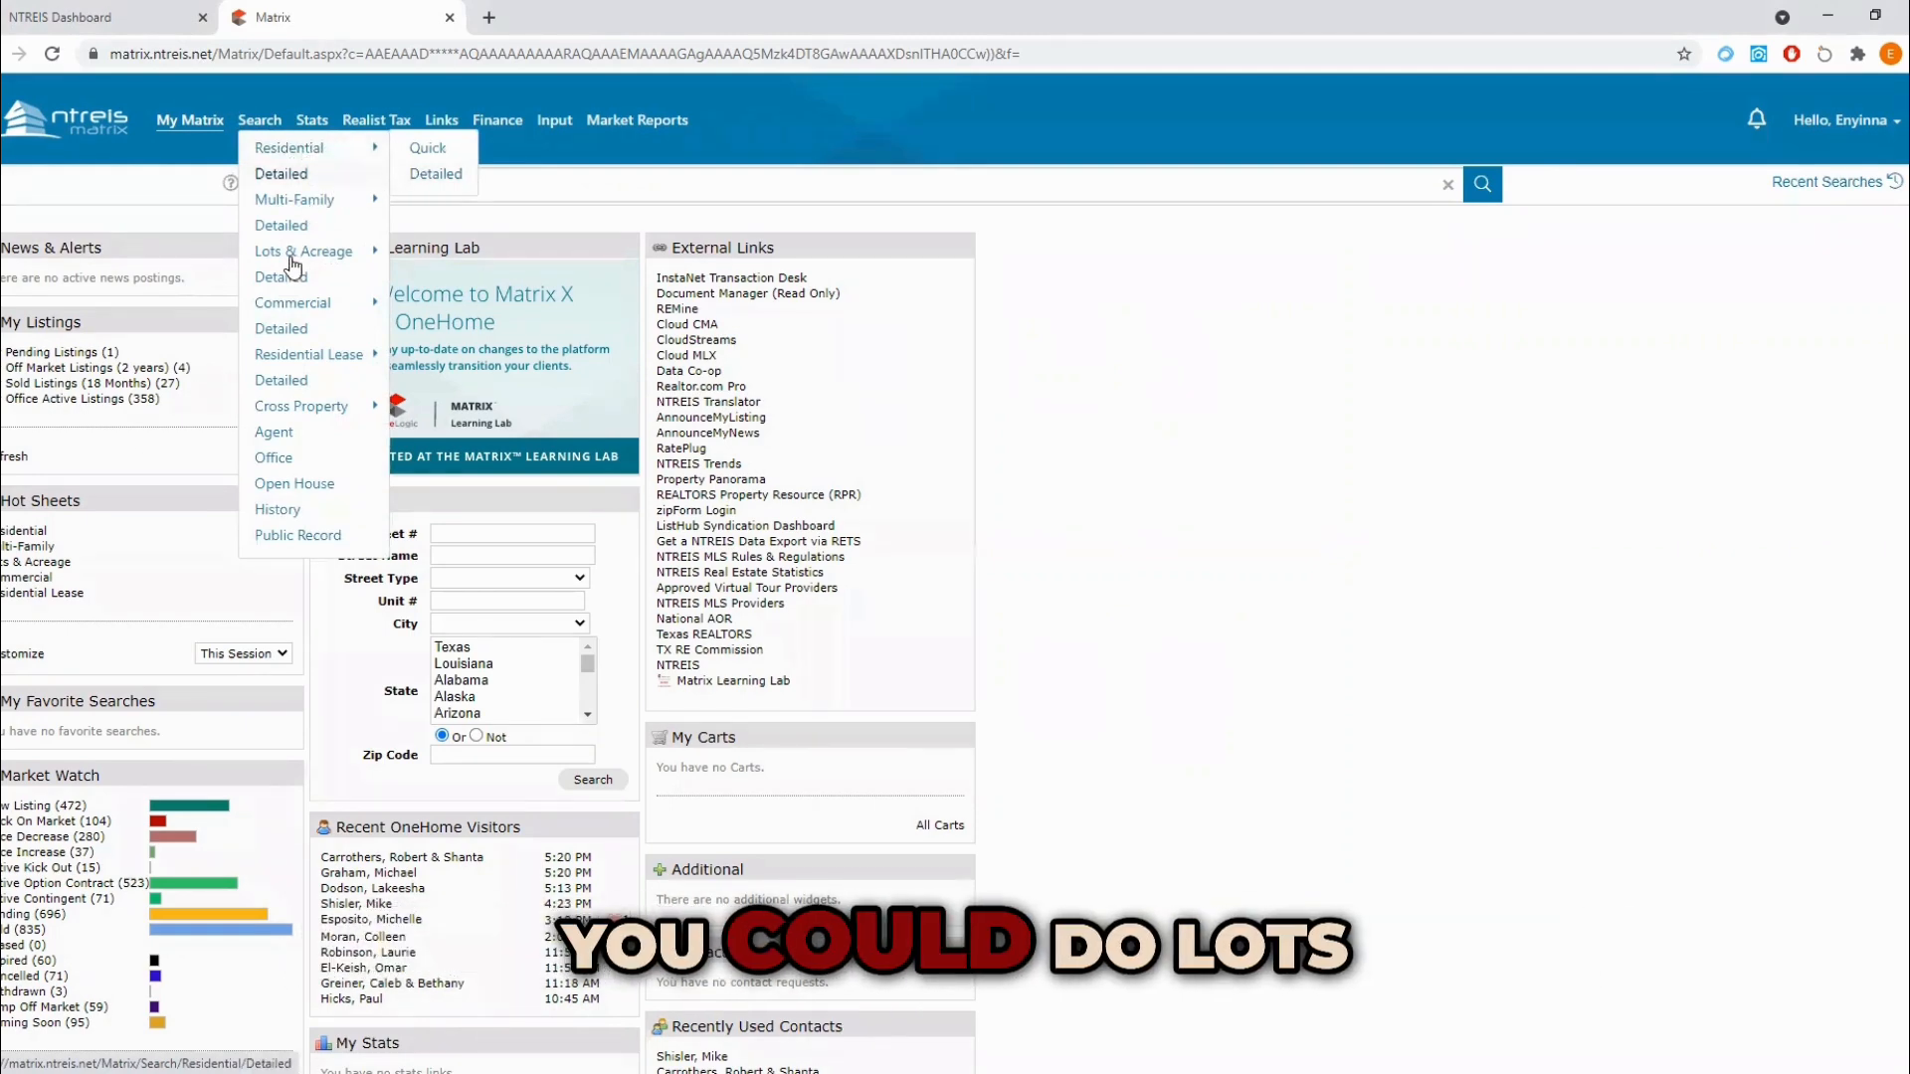
{"action": "mouse_move", "coordinate": [328, 355]}
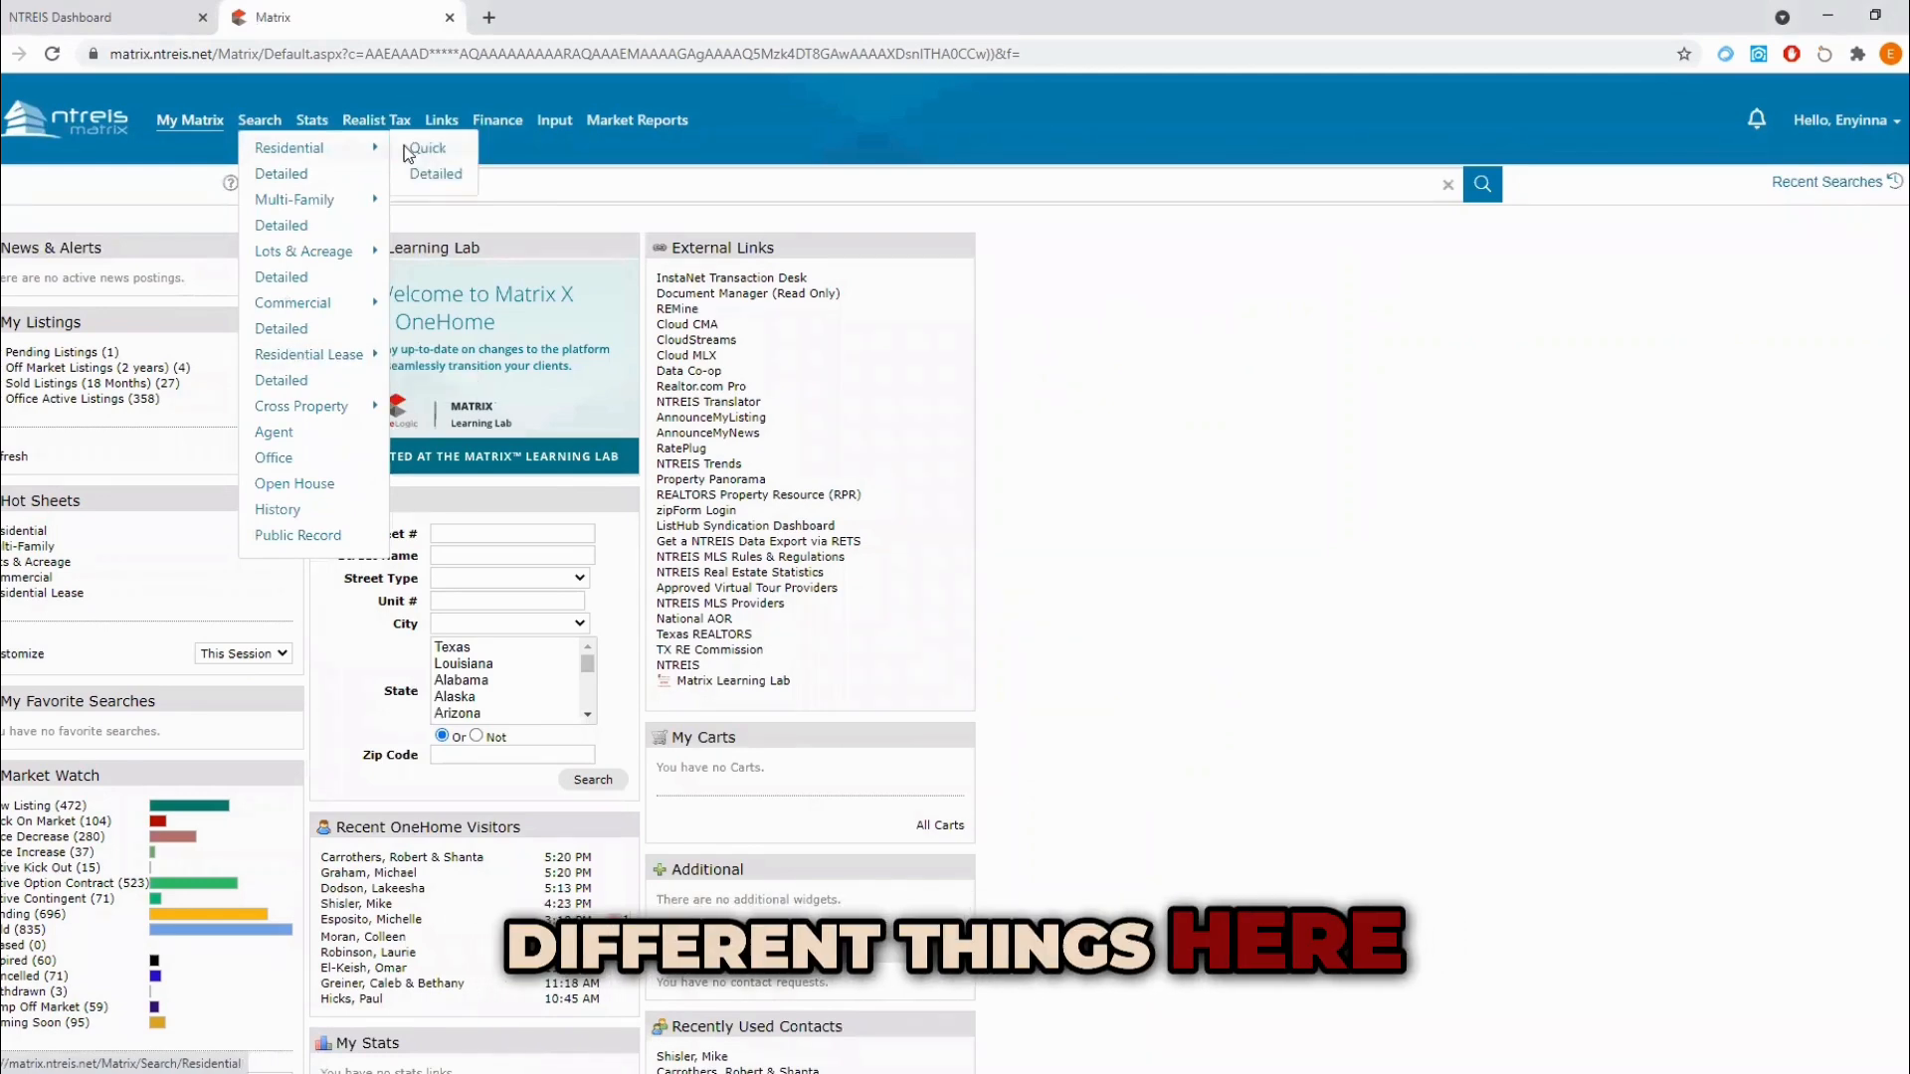
{"action": "left_click", "coordinate": [432, 179]}
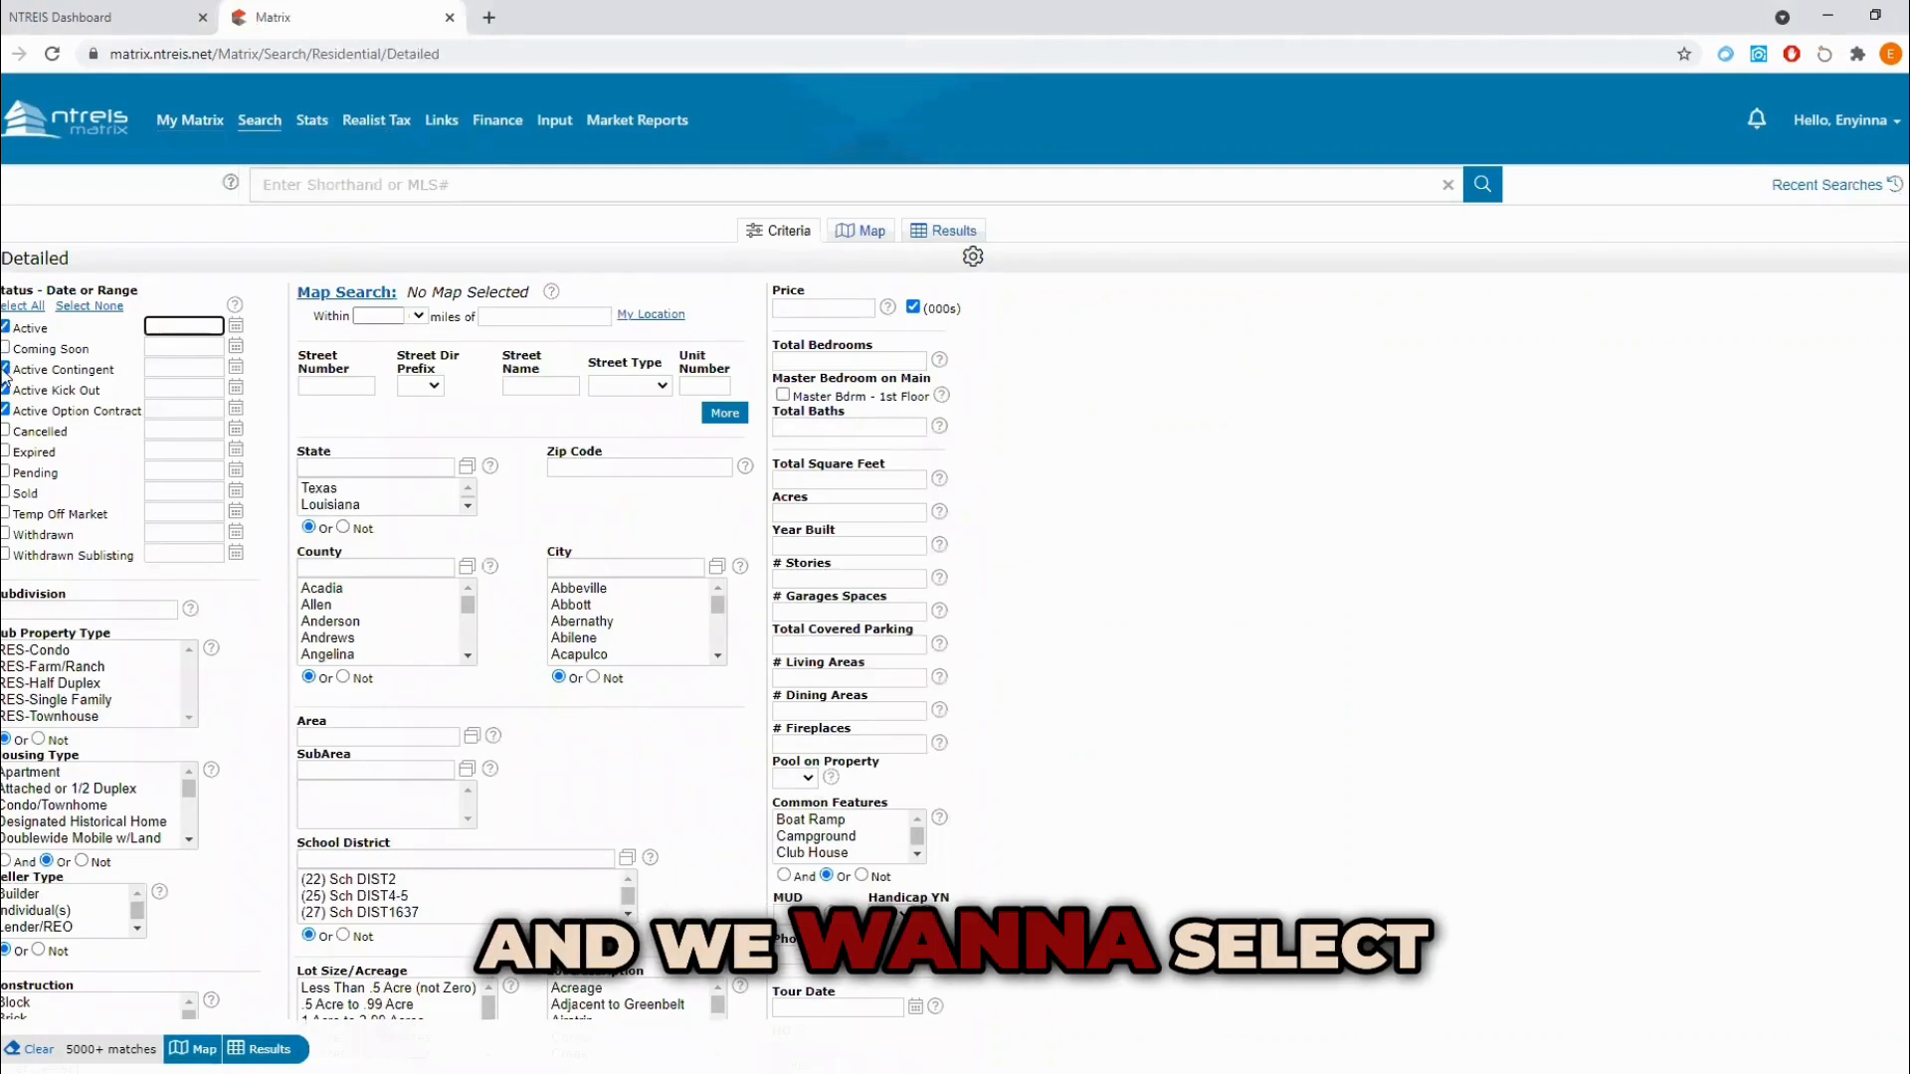
Step: Limit the listing status to Active by excluding Active Contingent, Active Kick Out and Active Option Contract
{"action": "left_click", "coordinate": [5, 369]}
{"action": "left_click", "coordinate": [5, 390]}
{"action": "left_click", "coordinate": [5, 411]}
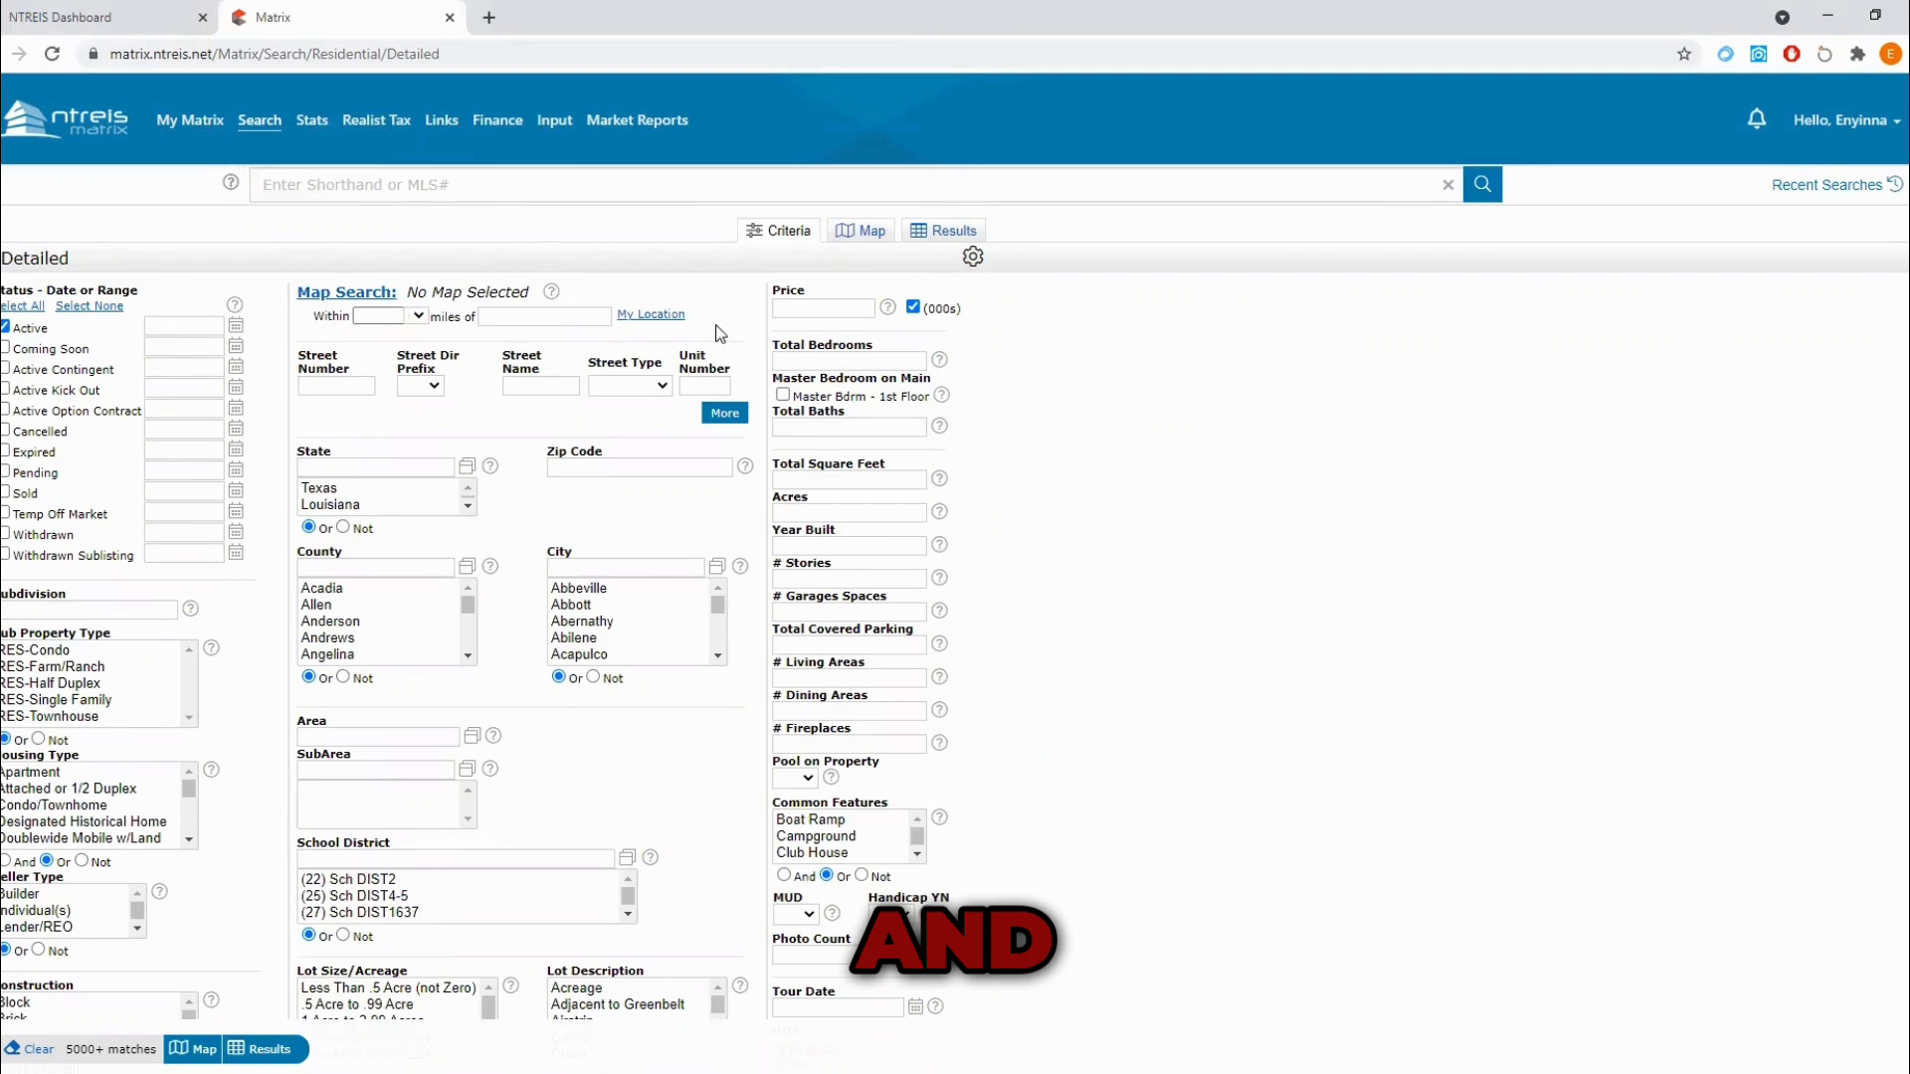
Step: Set the price range to 200-300 in thousands
{"action": "left_click", "coordinate": [806, 309]}
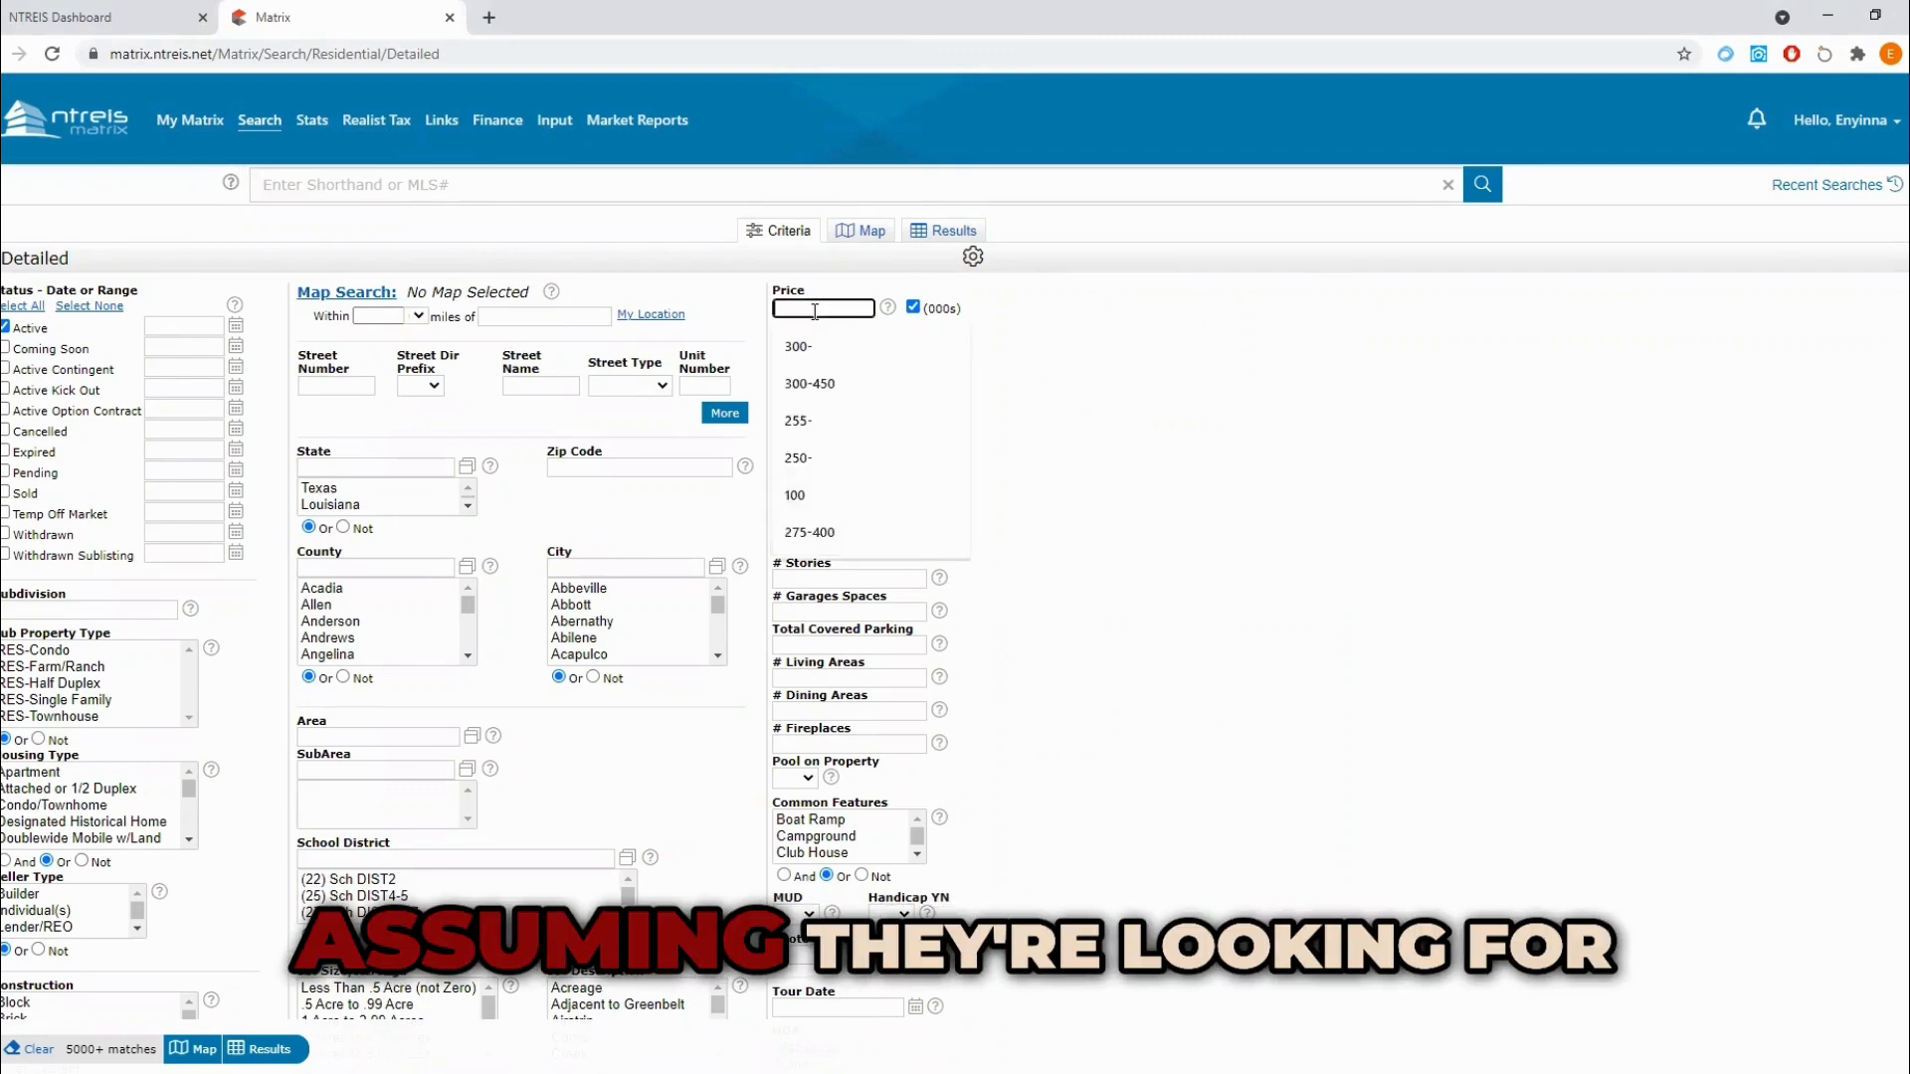
{"action": "left_click", "coordinate": [802, 347]}
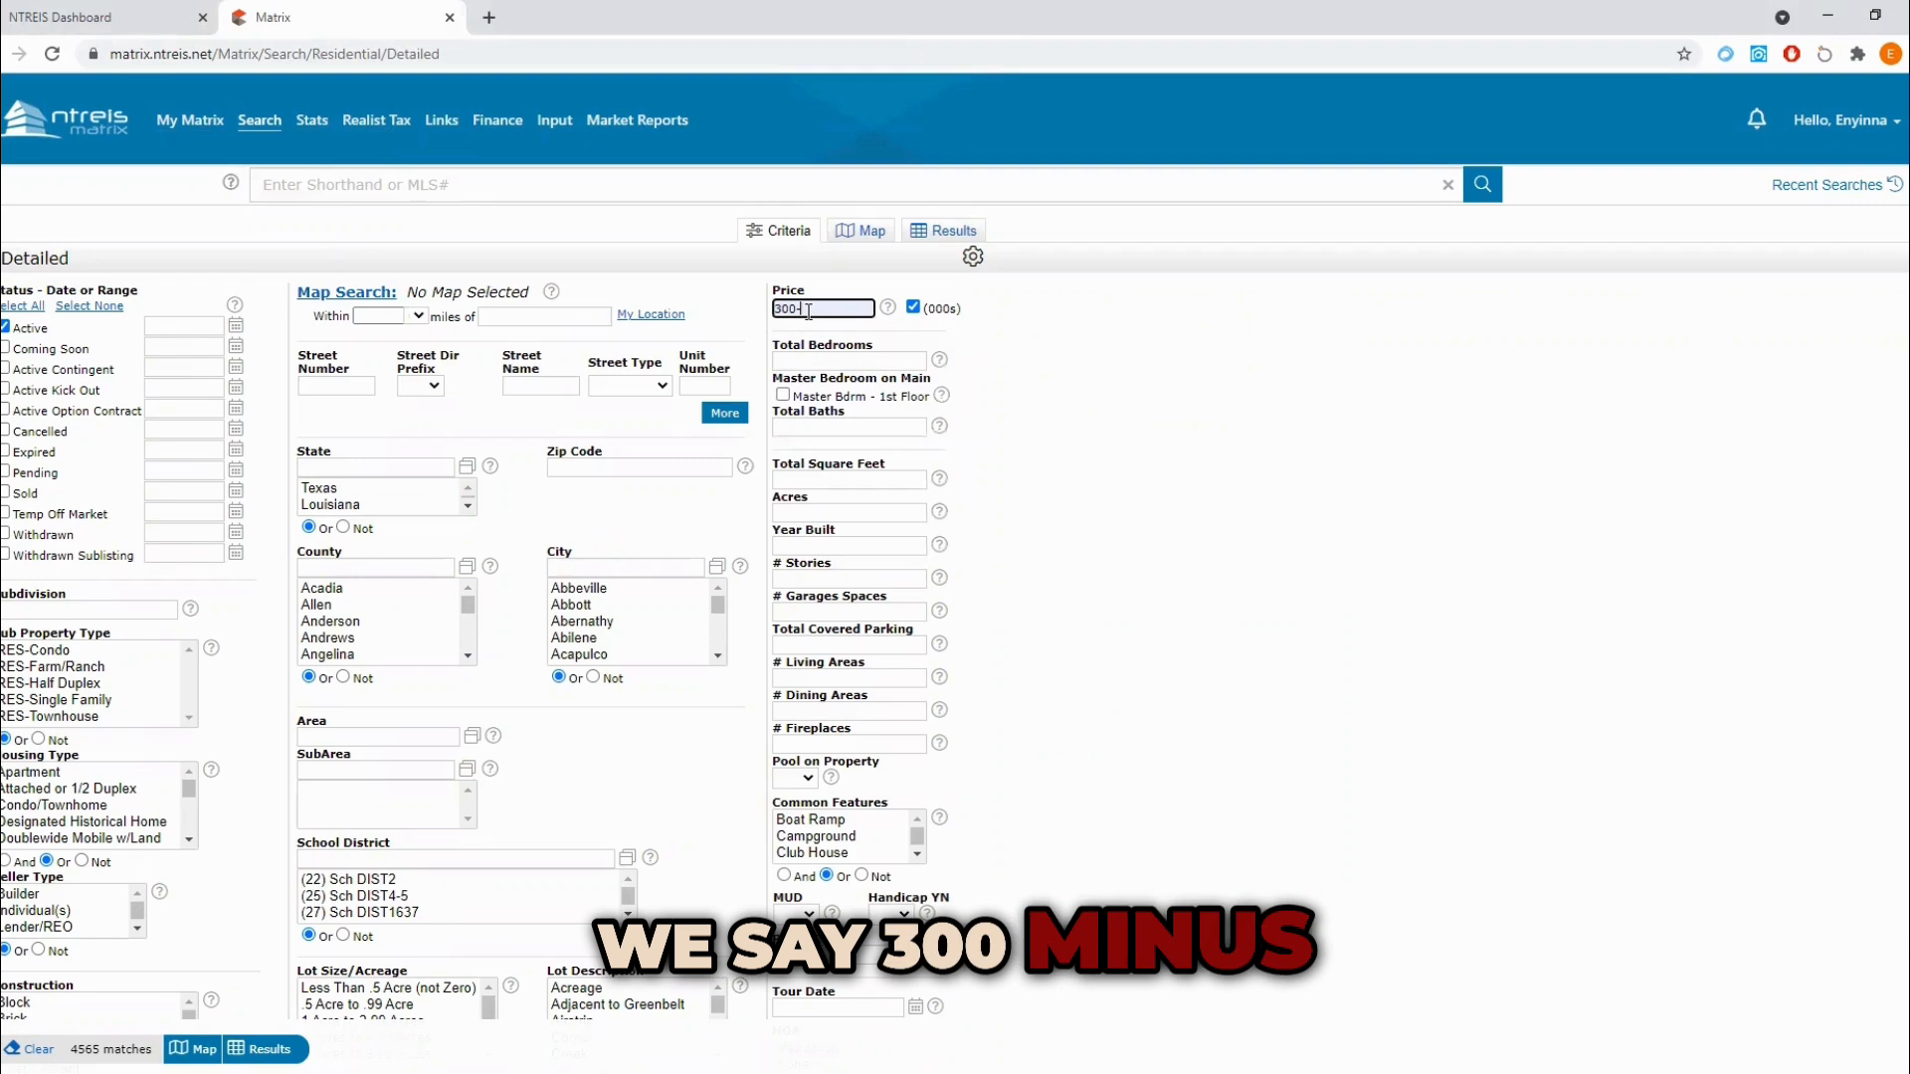
{"action": "double_click", "coordinate": [809, 310]}
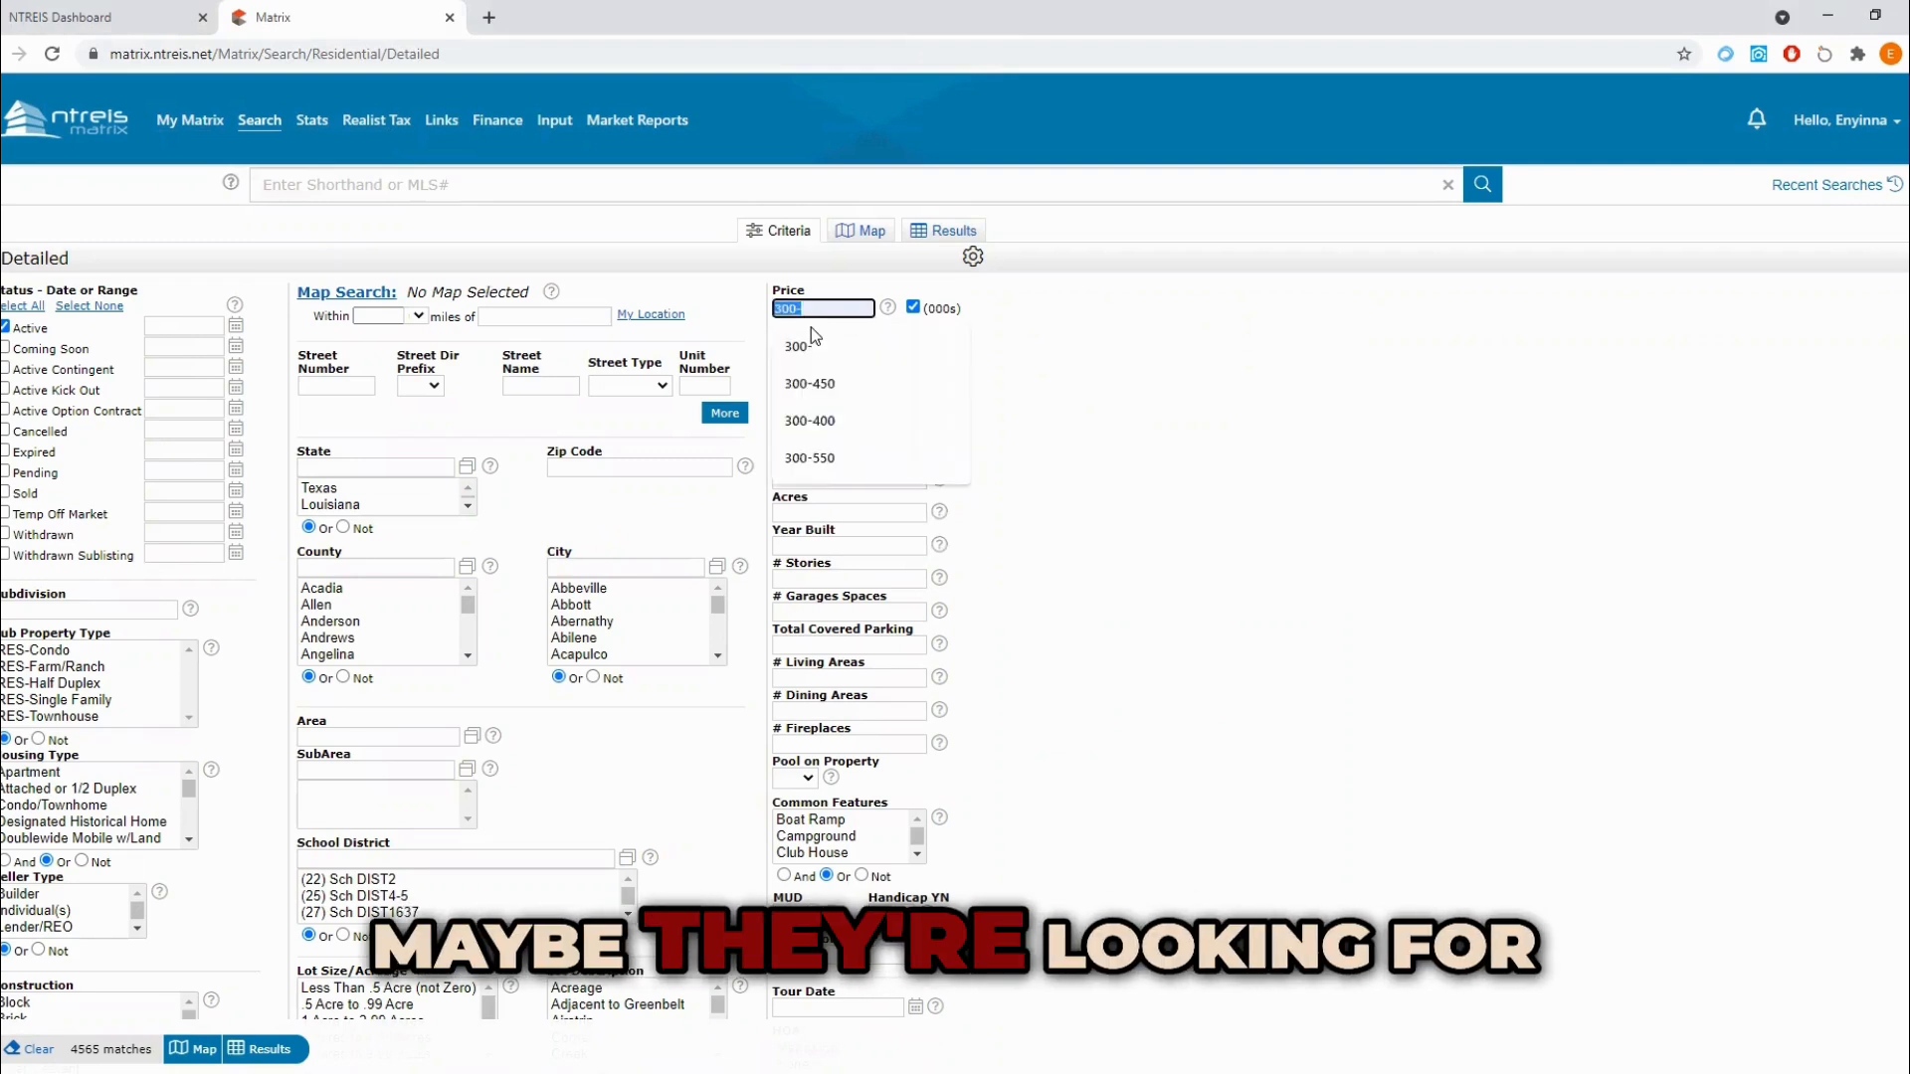
{"action": "type", "text": "200"}
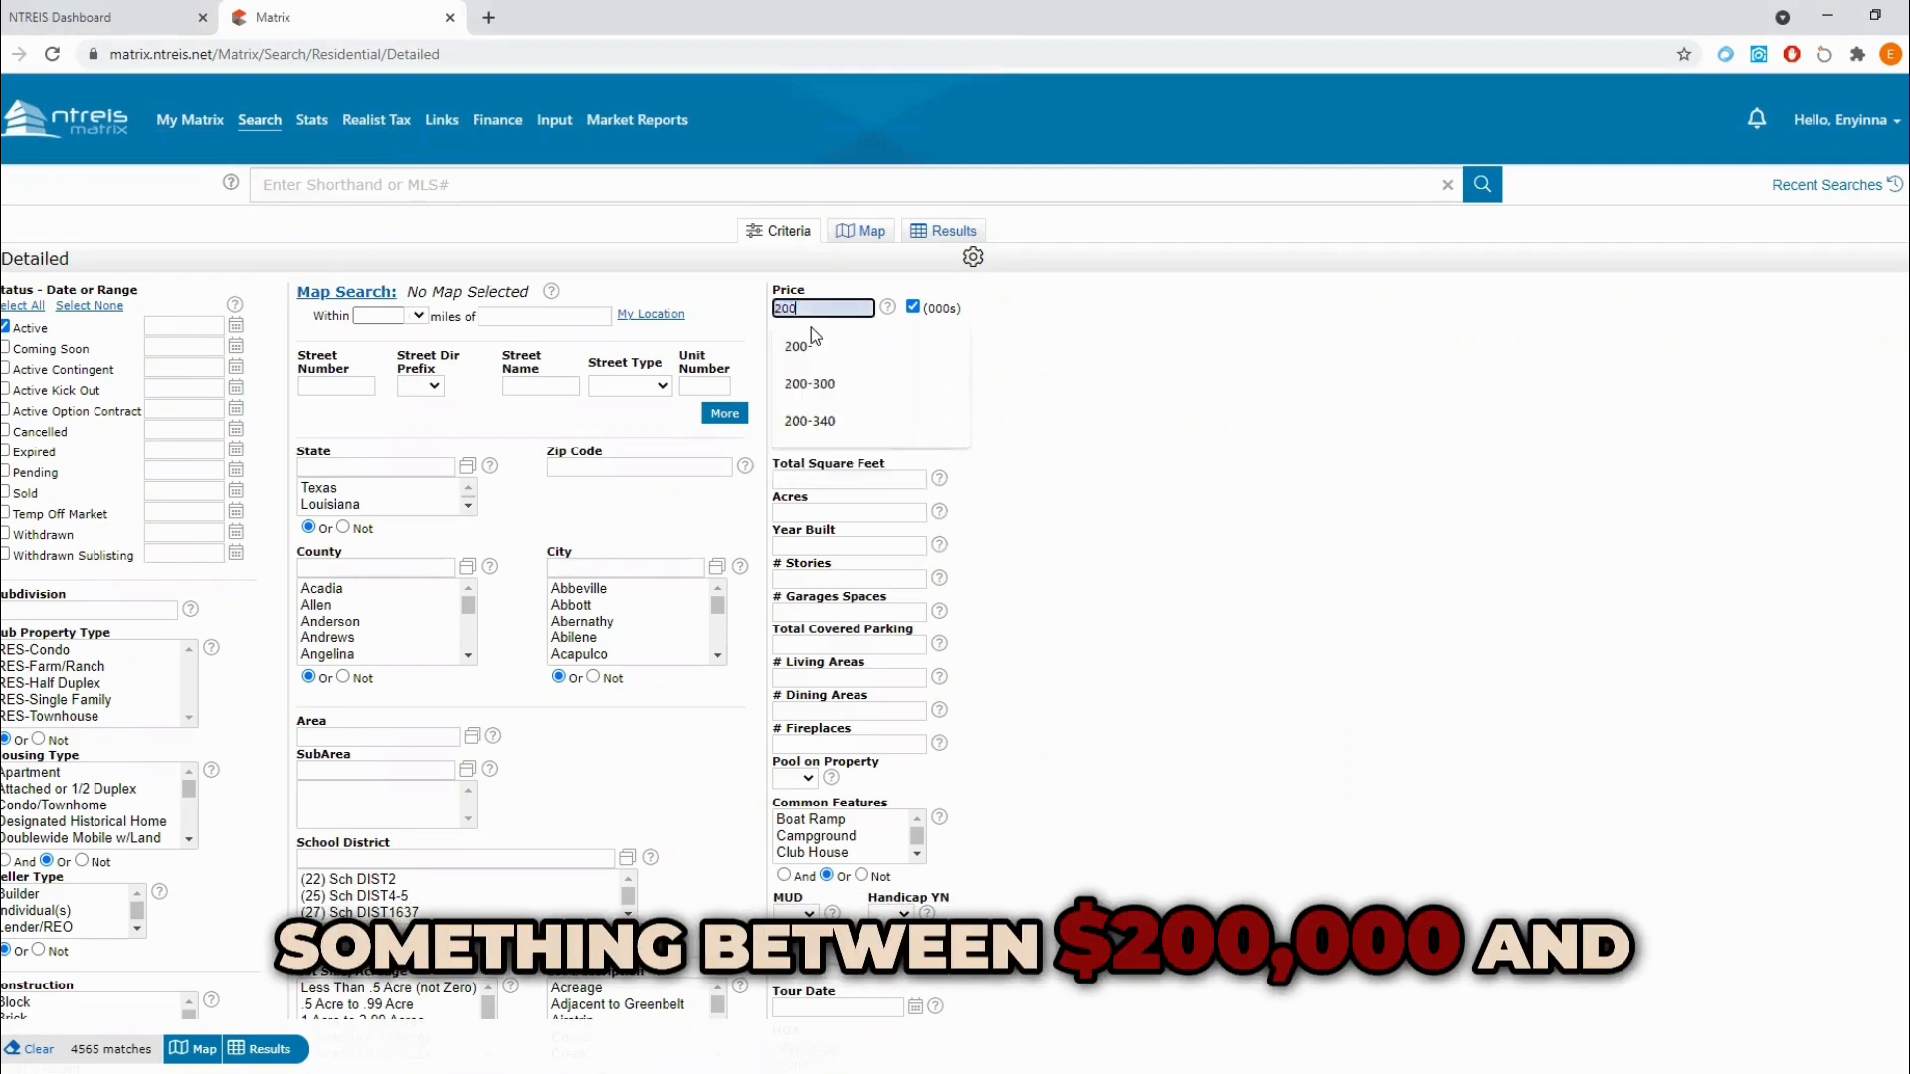
{"action": "type", "text": "-300"}
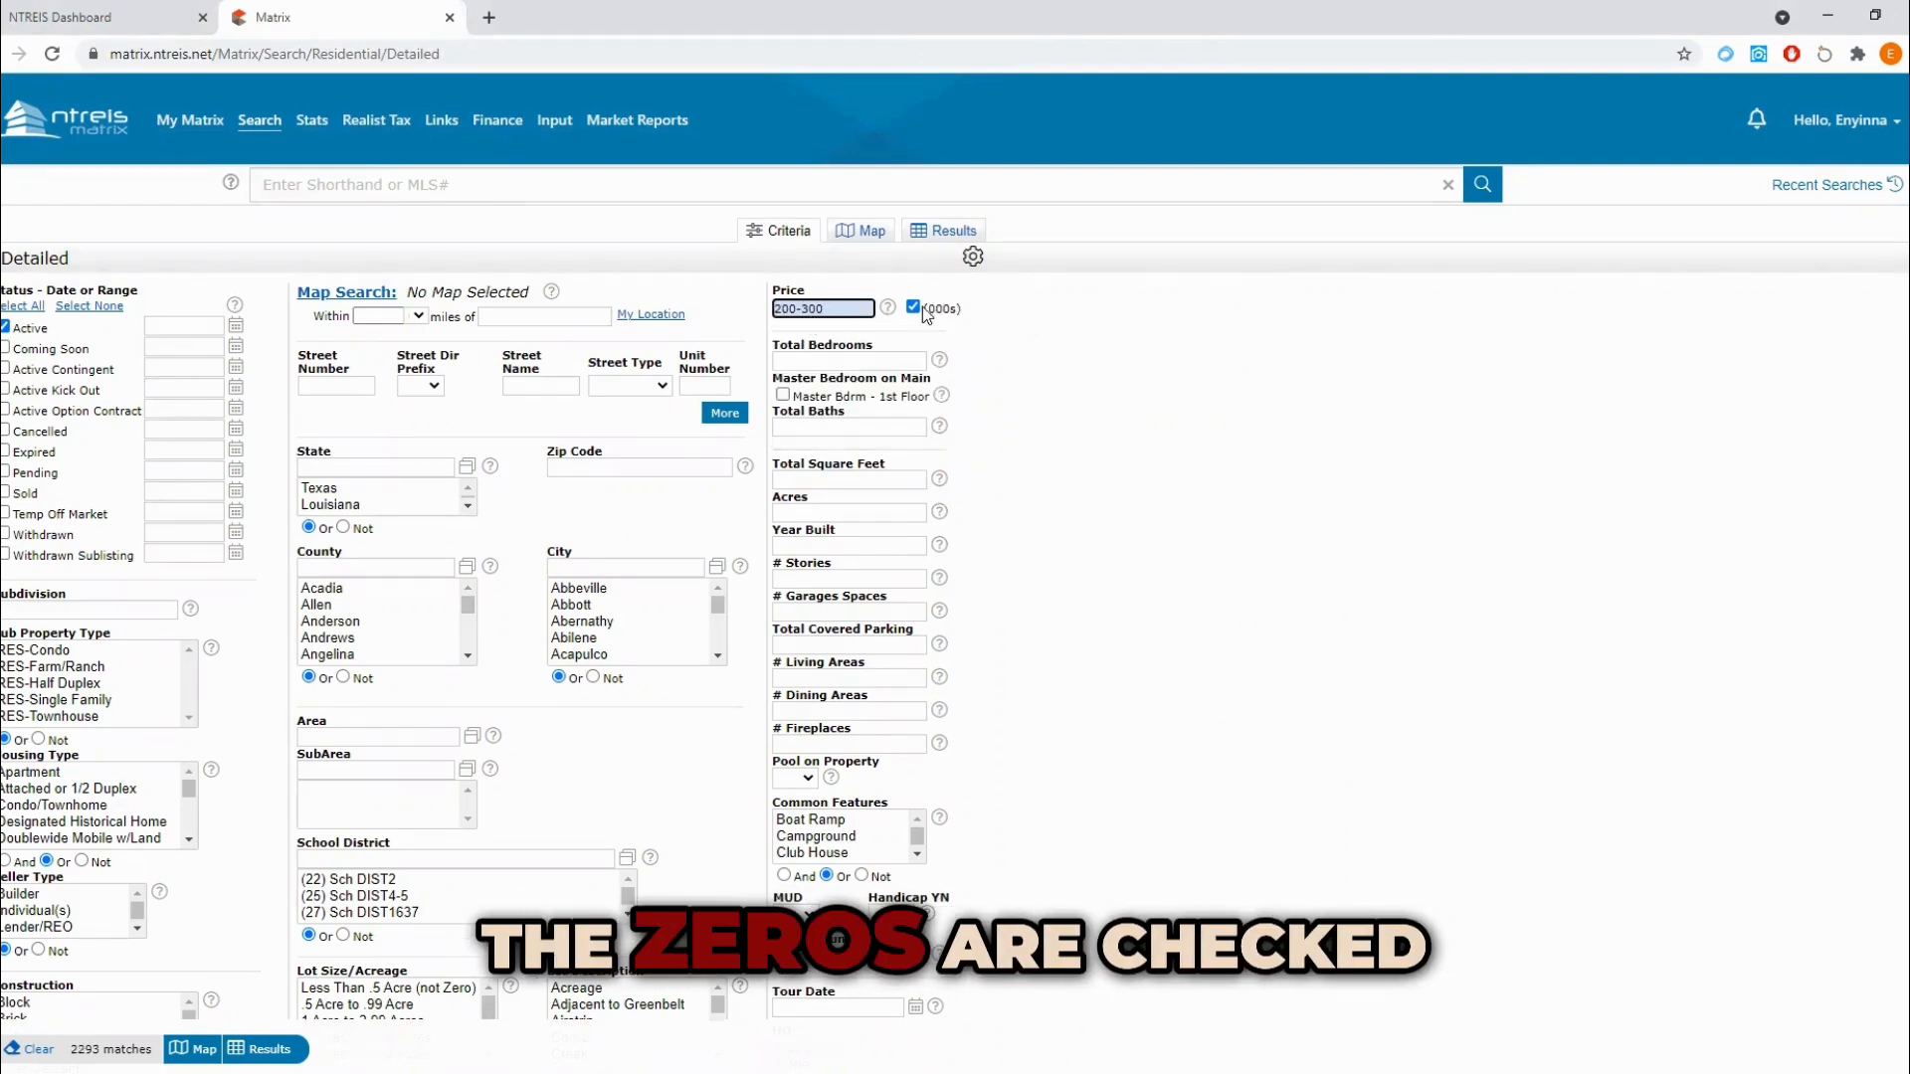
Step: Set the minimum home size to 3+ bedrooms, 2+ baths and 2000+ total square feet
{"action": "left_click", "coordinate": [822, 361]}
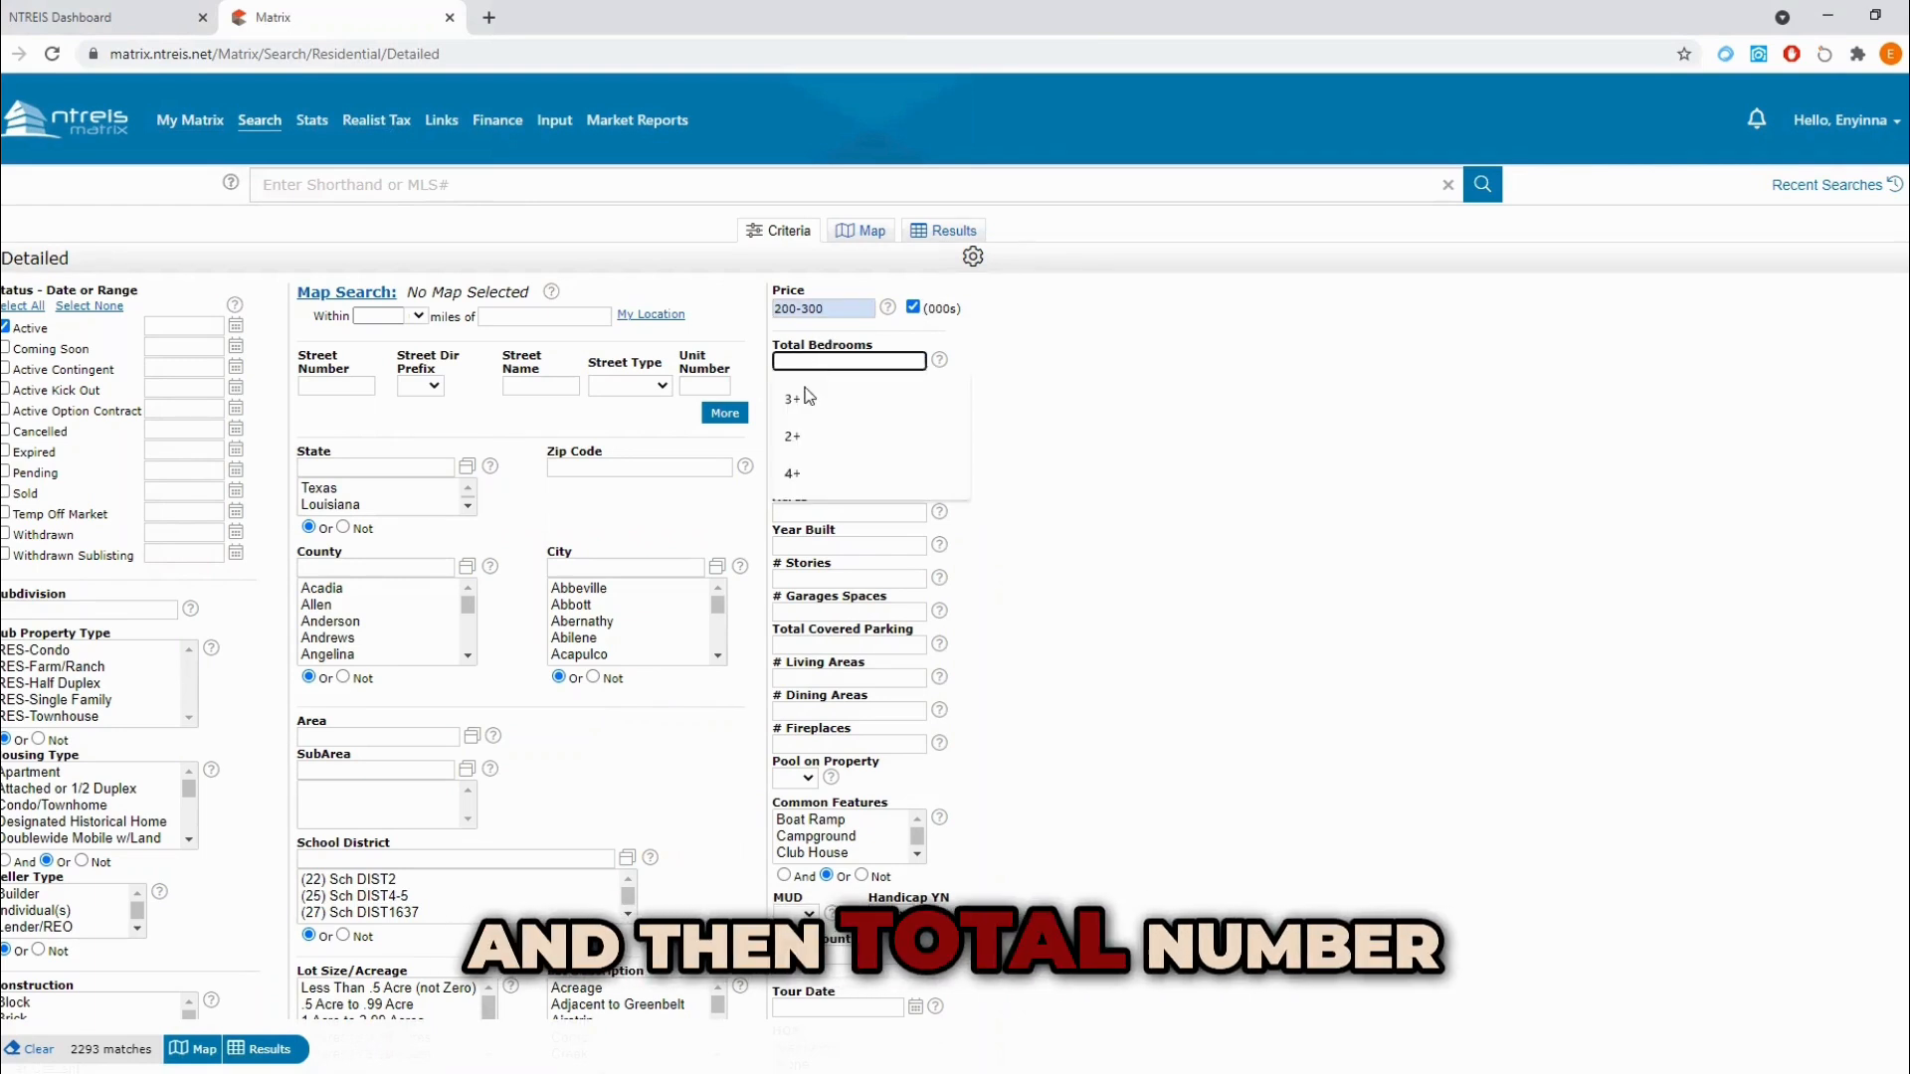
{"action": "left_click", "coordinate": [808, 400]}
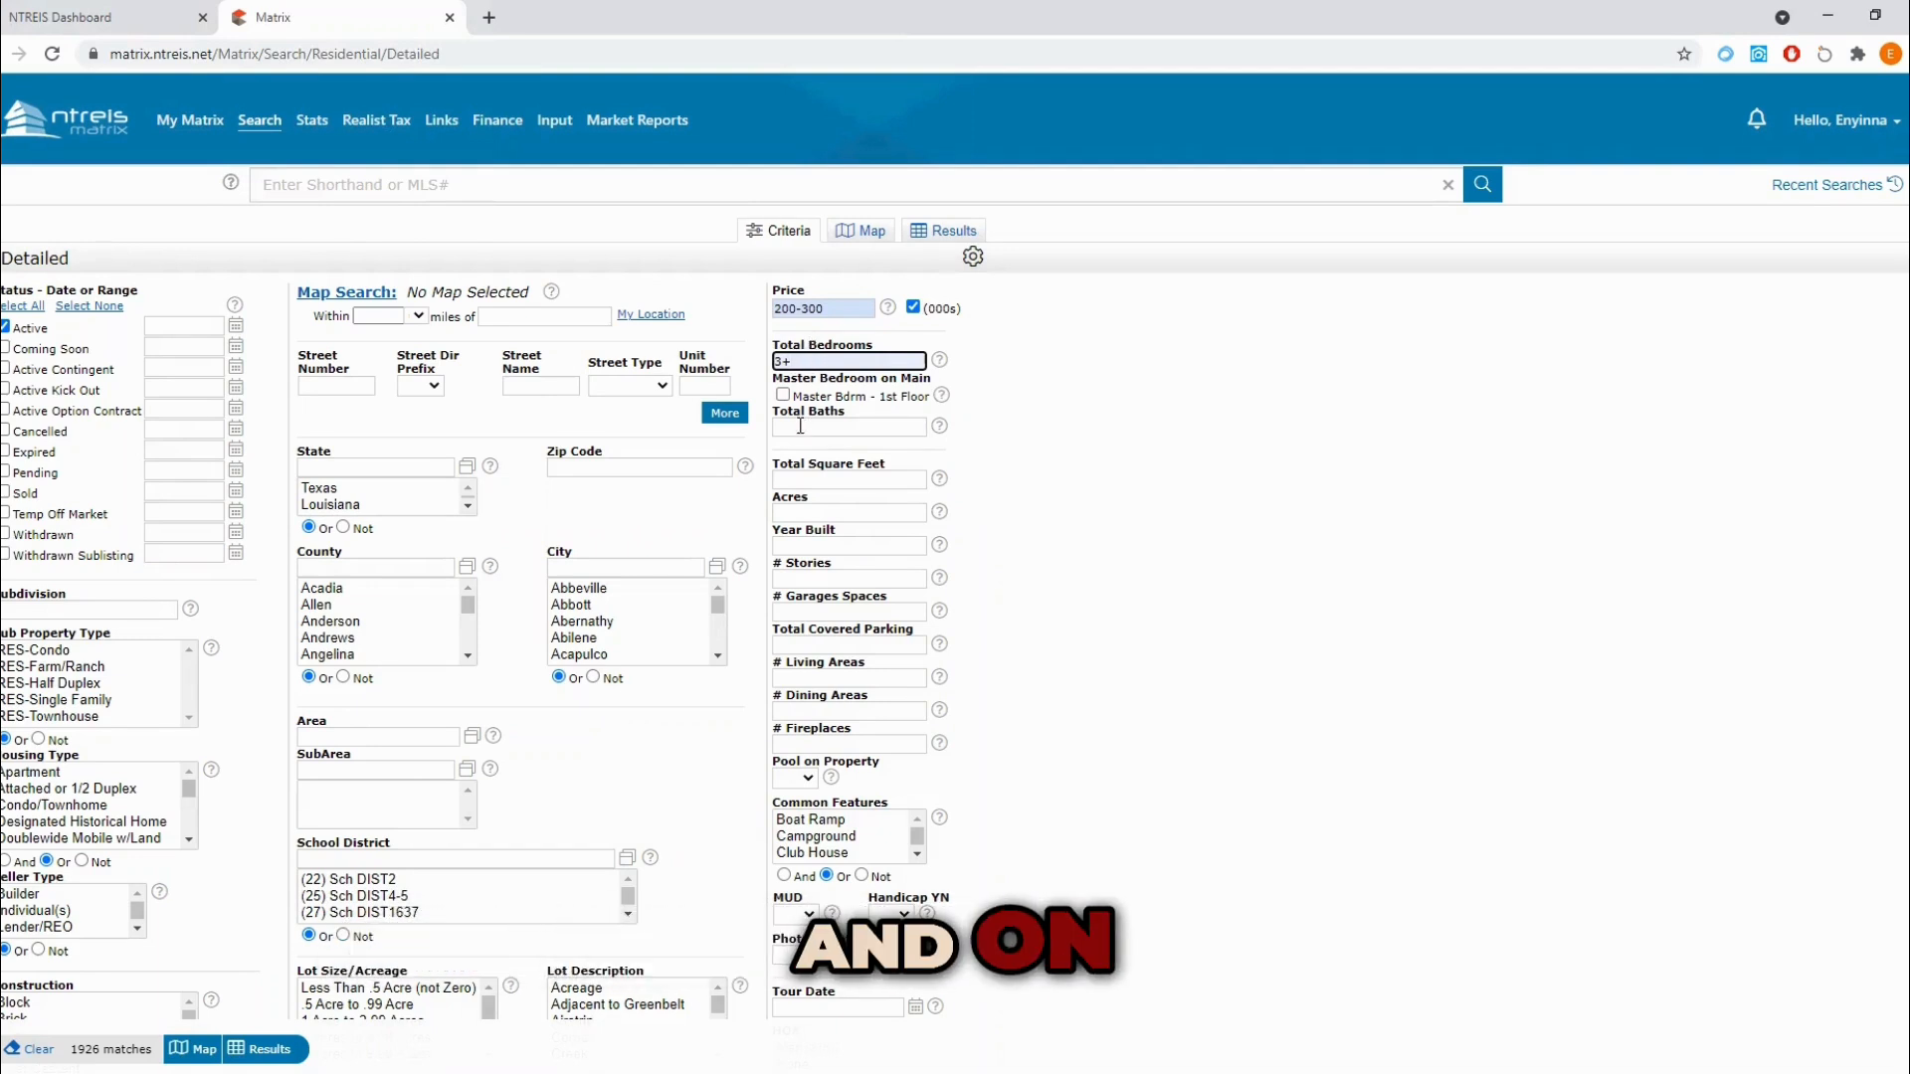
{"action": "left_click", "coordinate": [800, 426]}
{"action": "type", "text": "2+"}
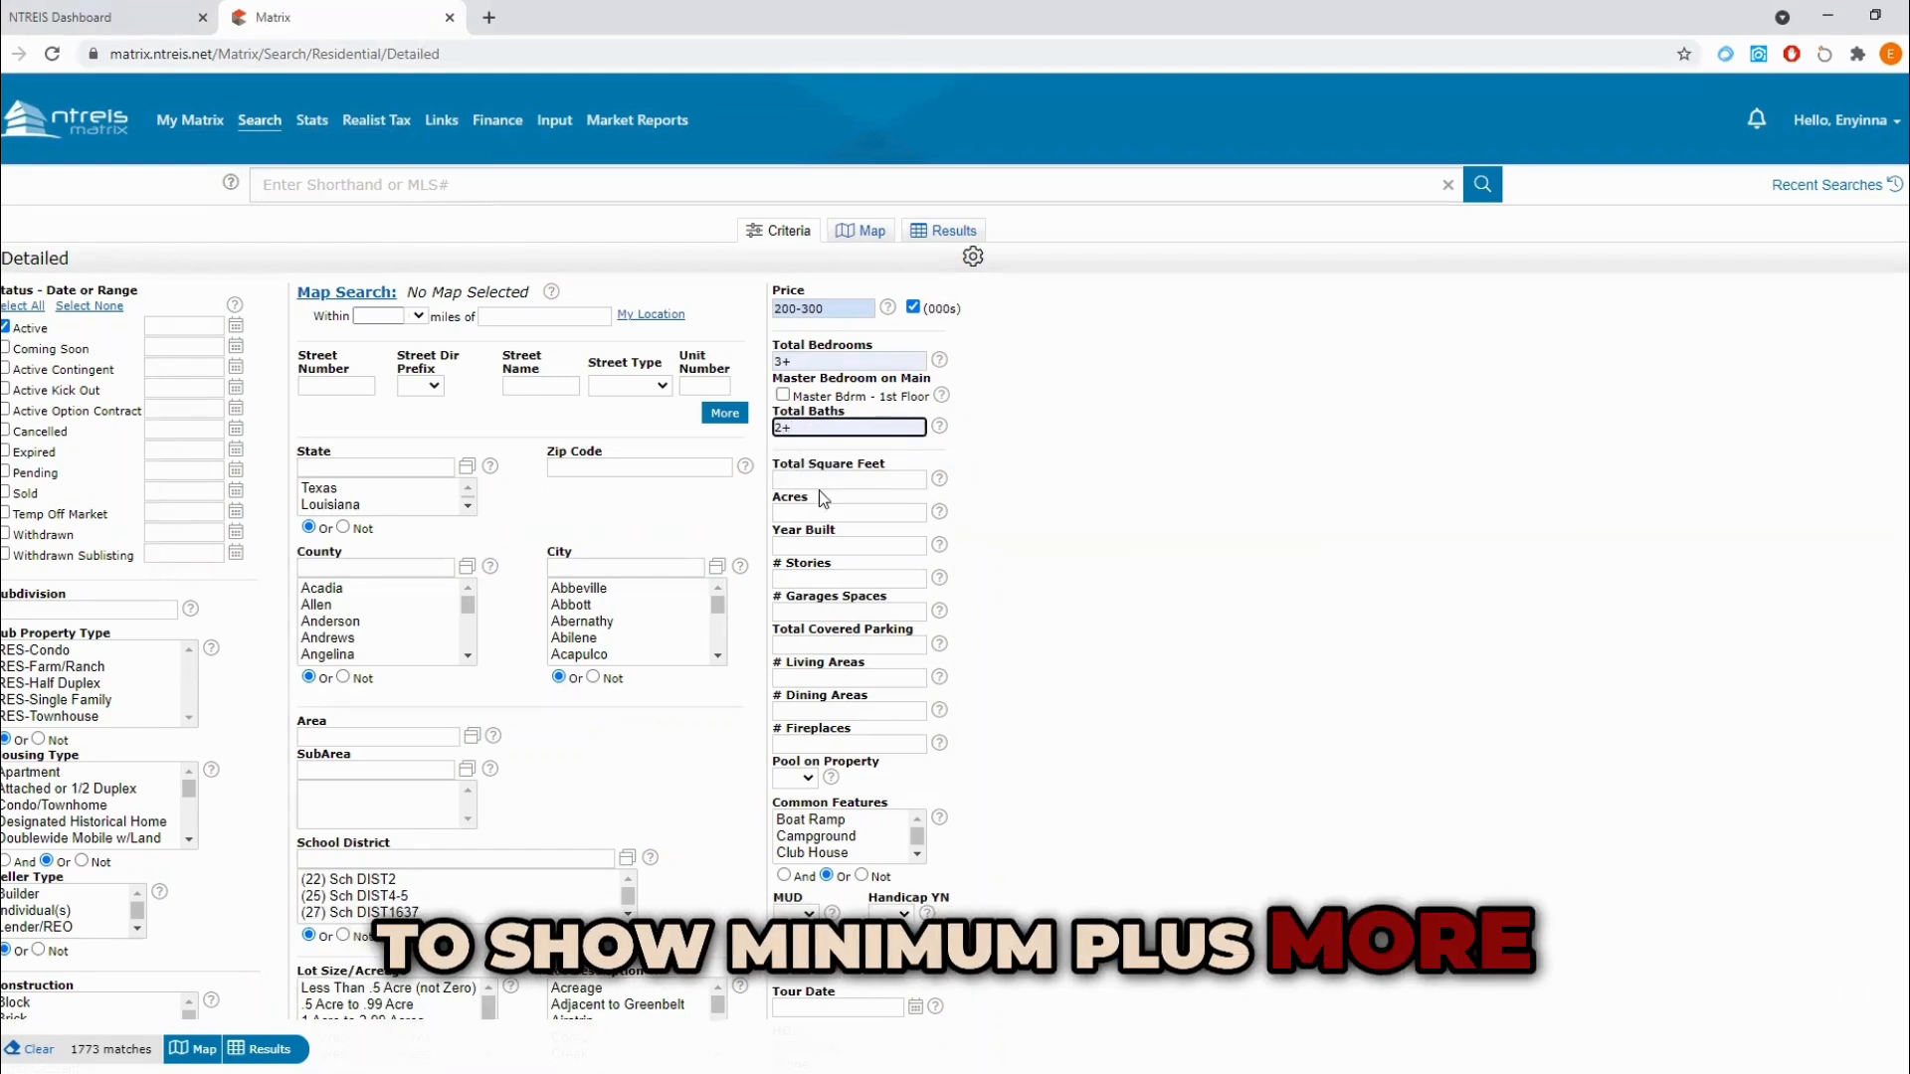
{"action": "left_click", "coordinate": [808, 478]}
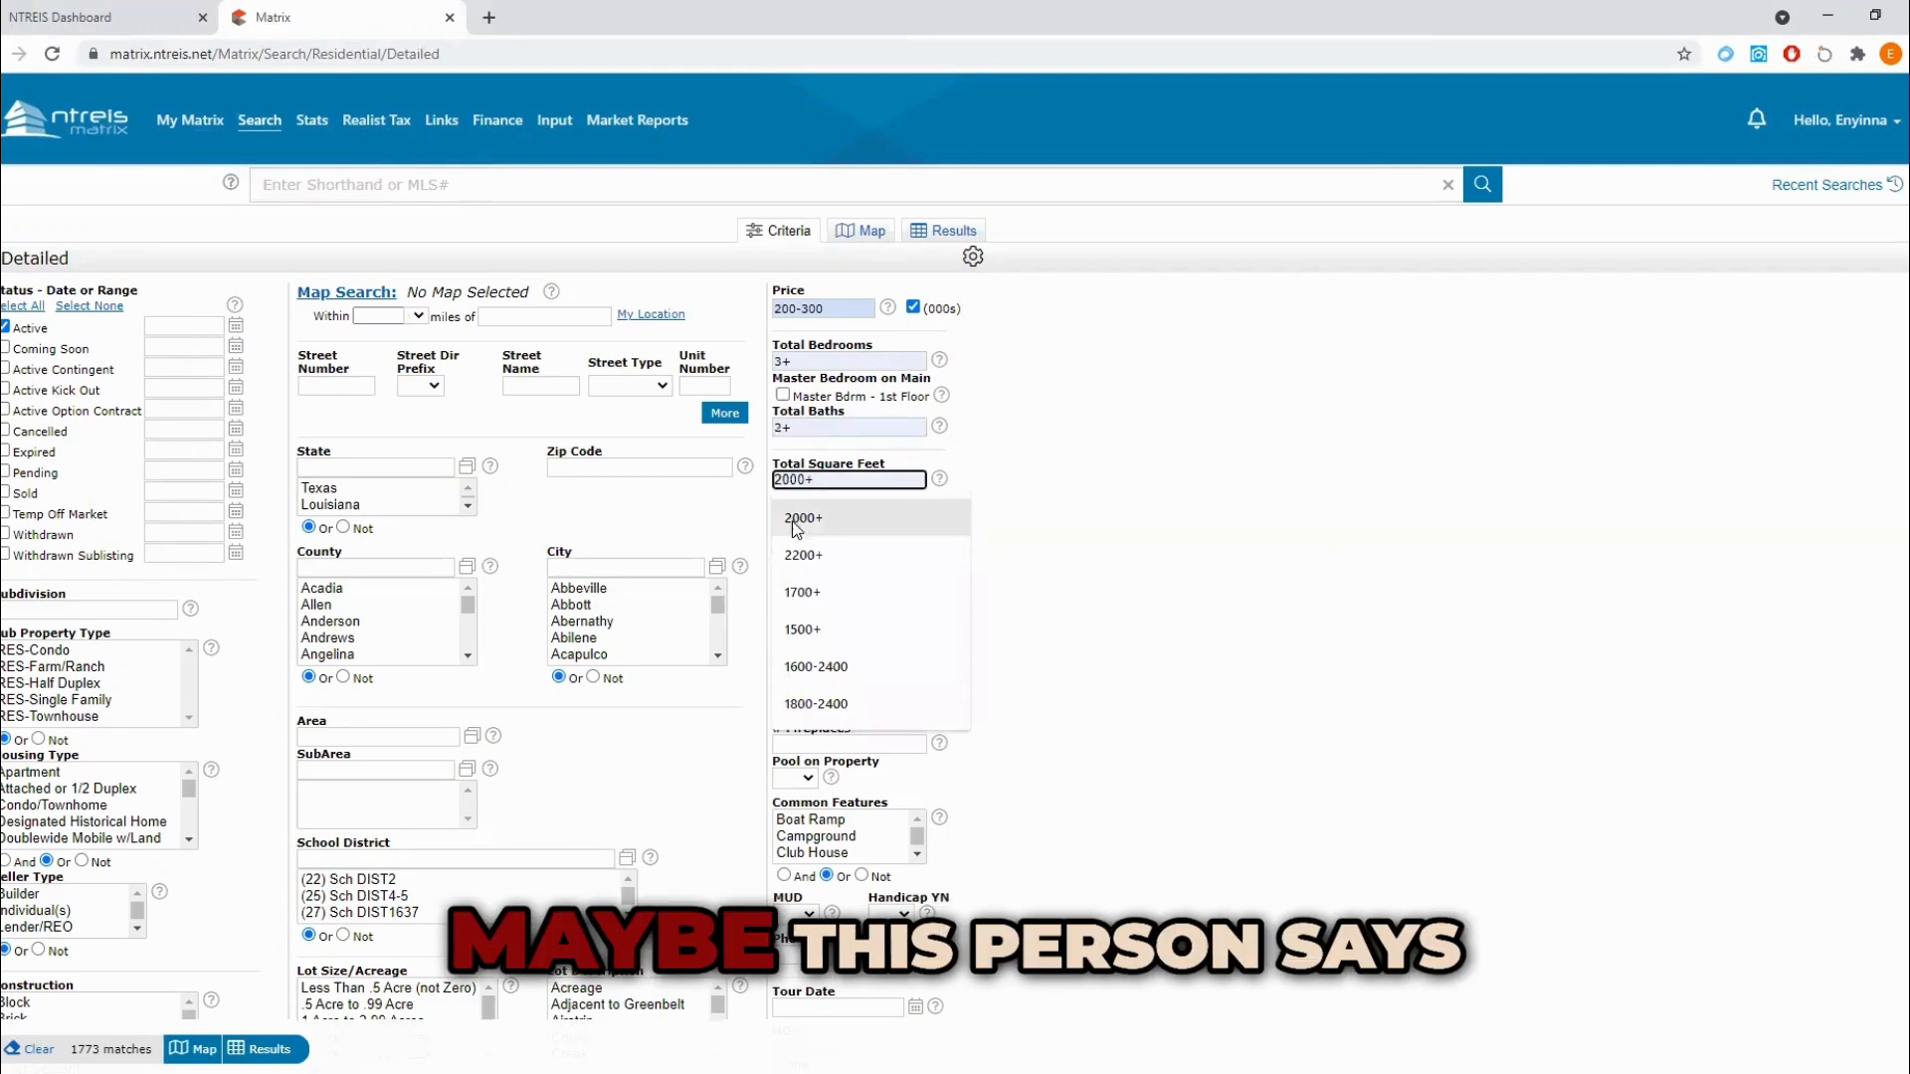
{"action": "left_click", "coordinate": [804, 515]}
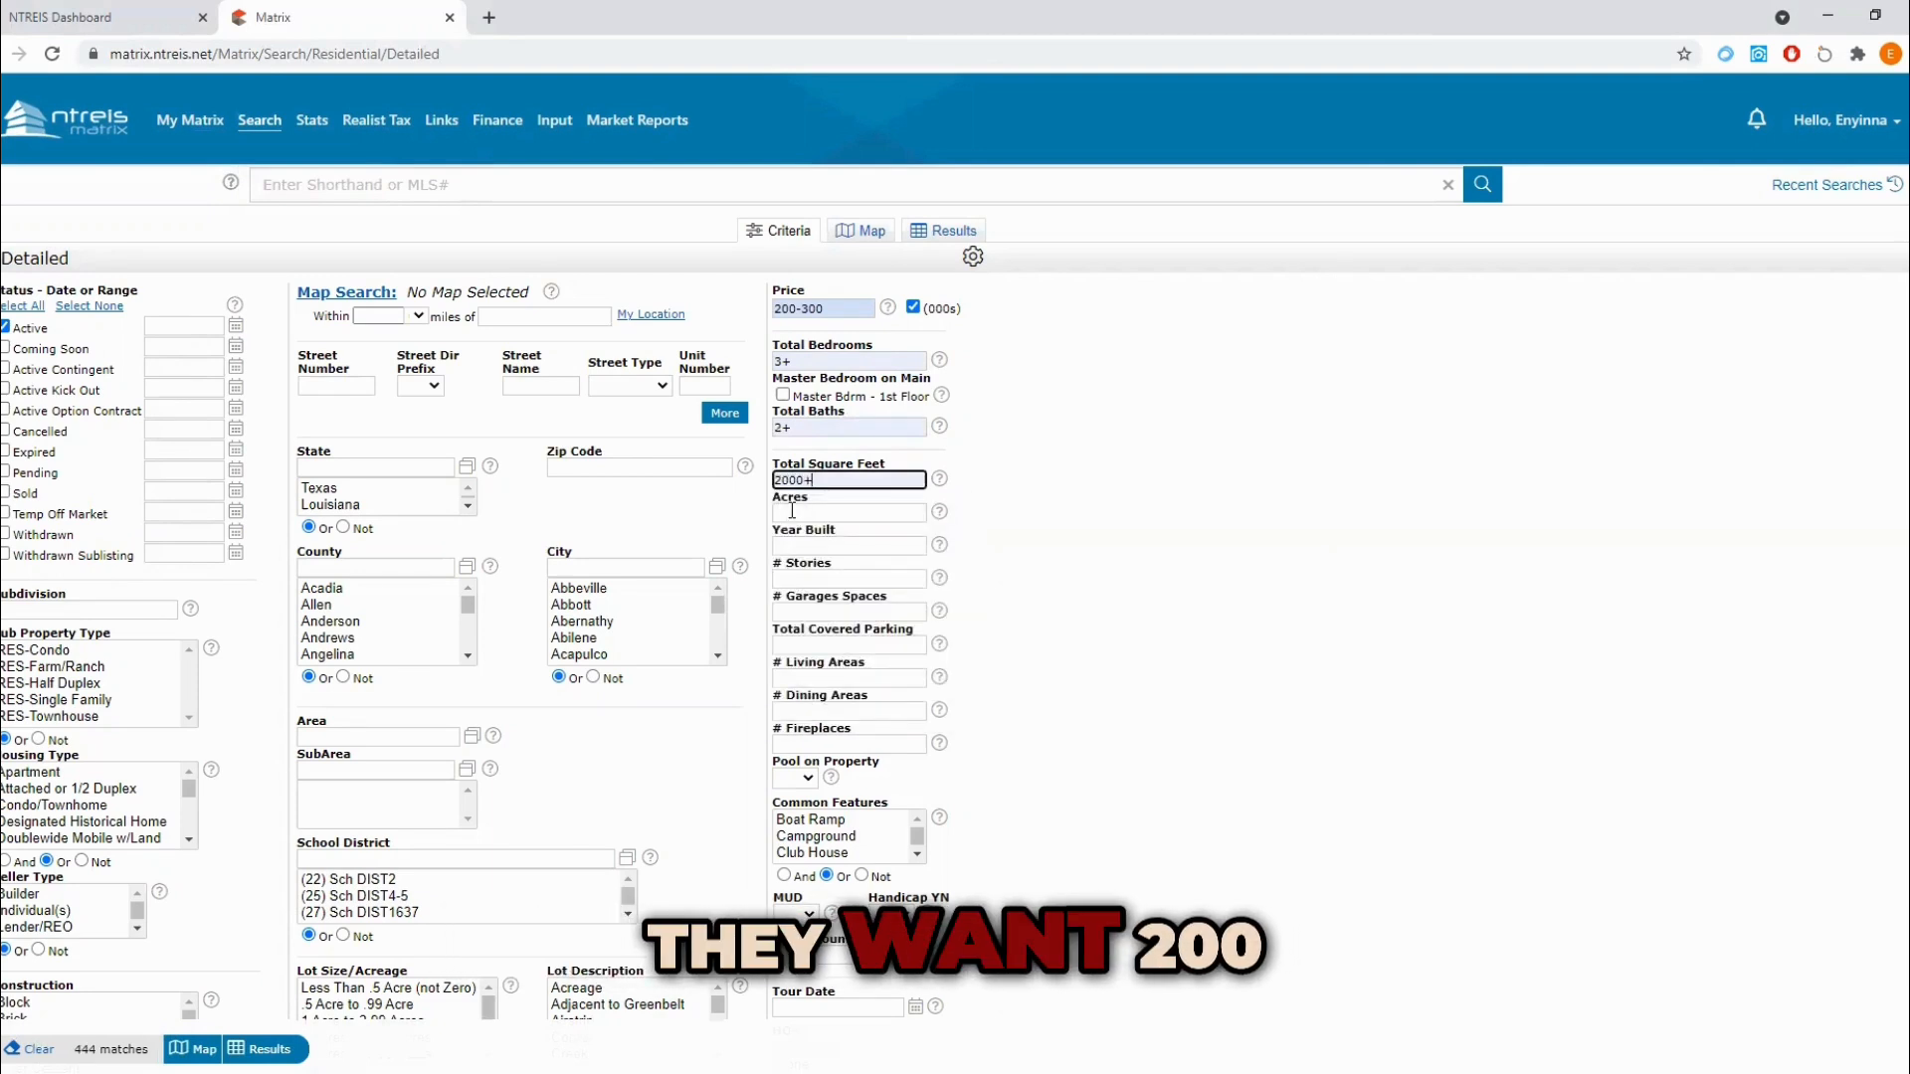
Step: Try a Year Built criterion of 2010+ and clear it again
{"action": "mouse_move", "coordinate": [811, 508]}
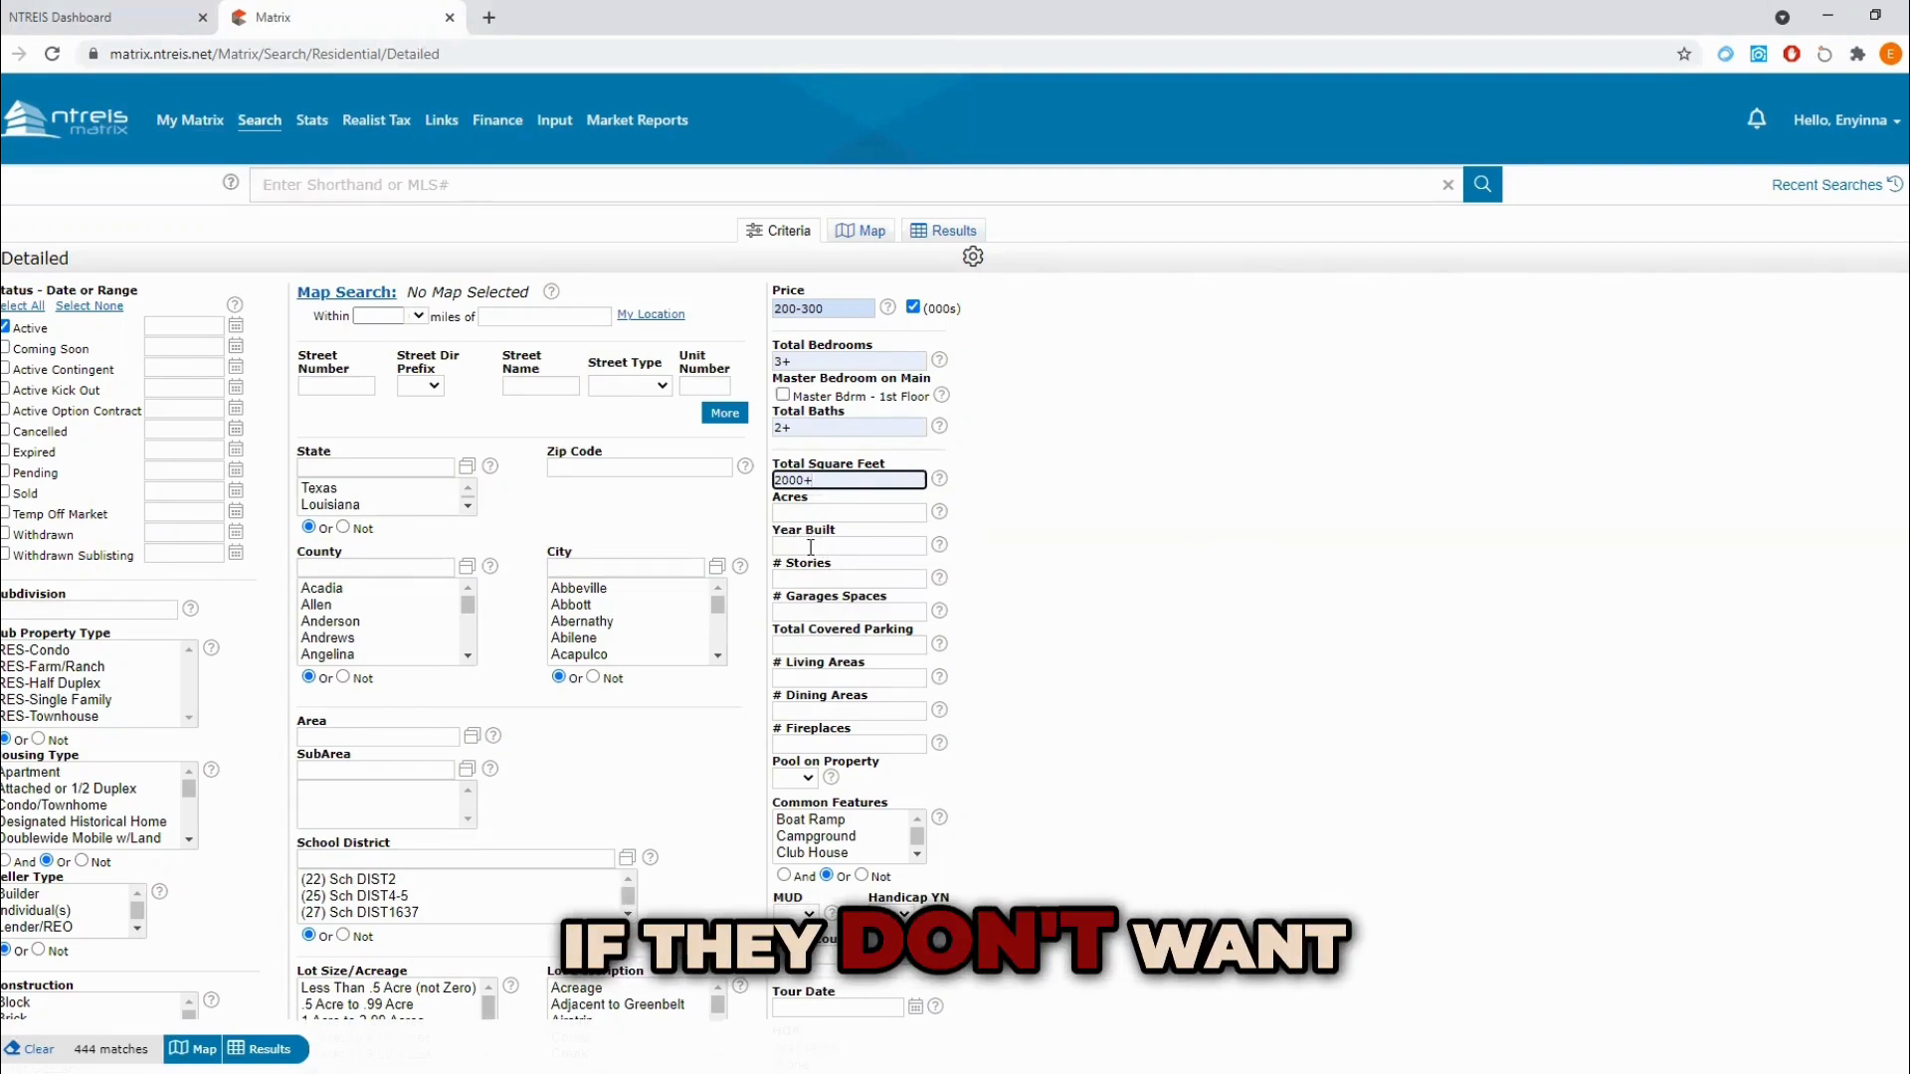
{"action": "left_click", "coordinate": [811, 548]}
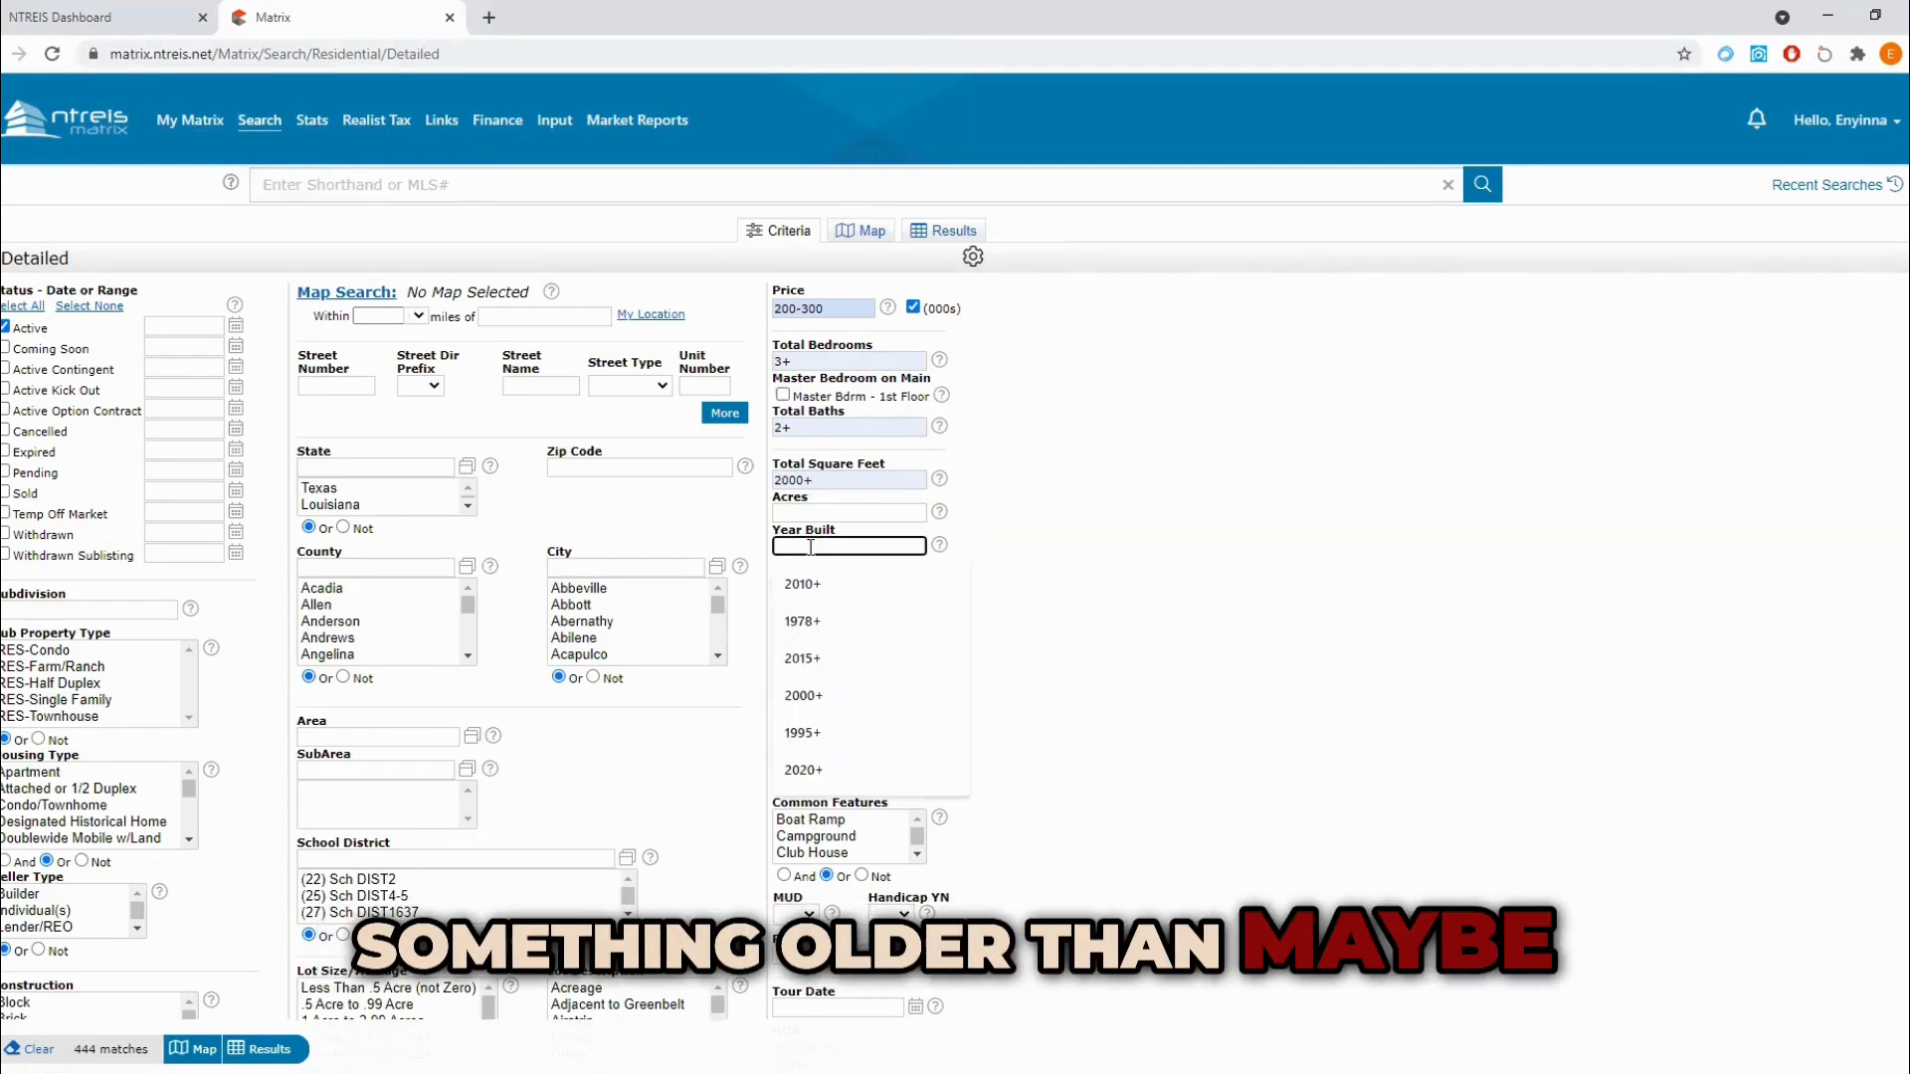
{"action": "left_click", "coordinate": [798, 583]}
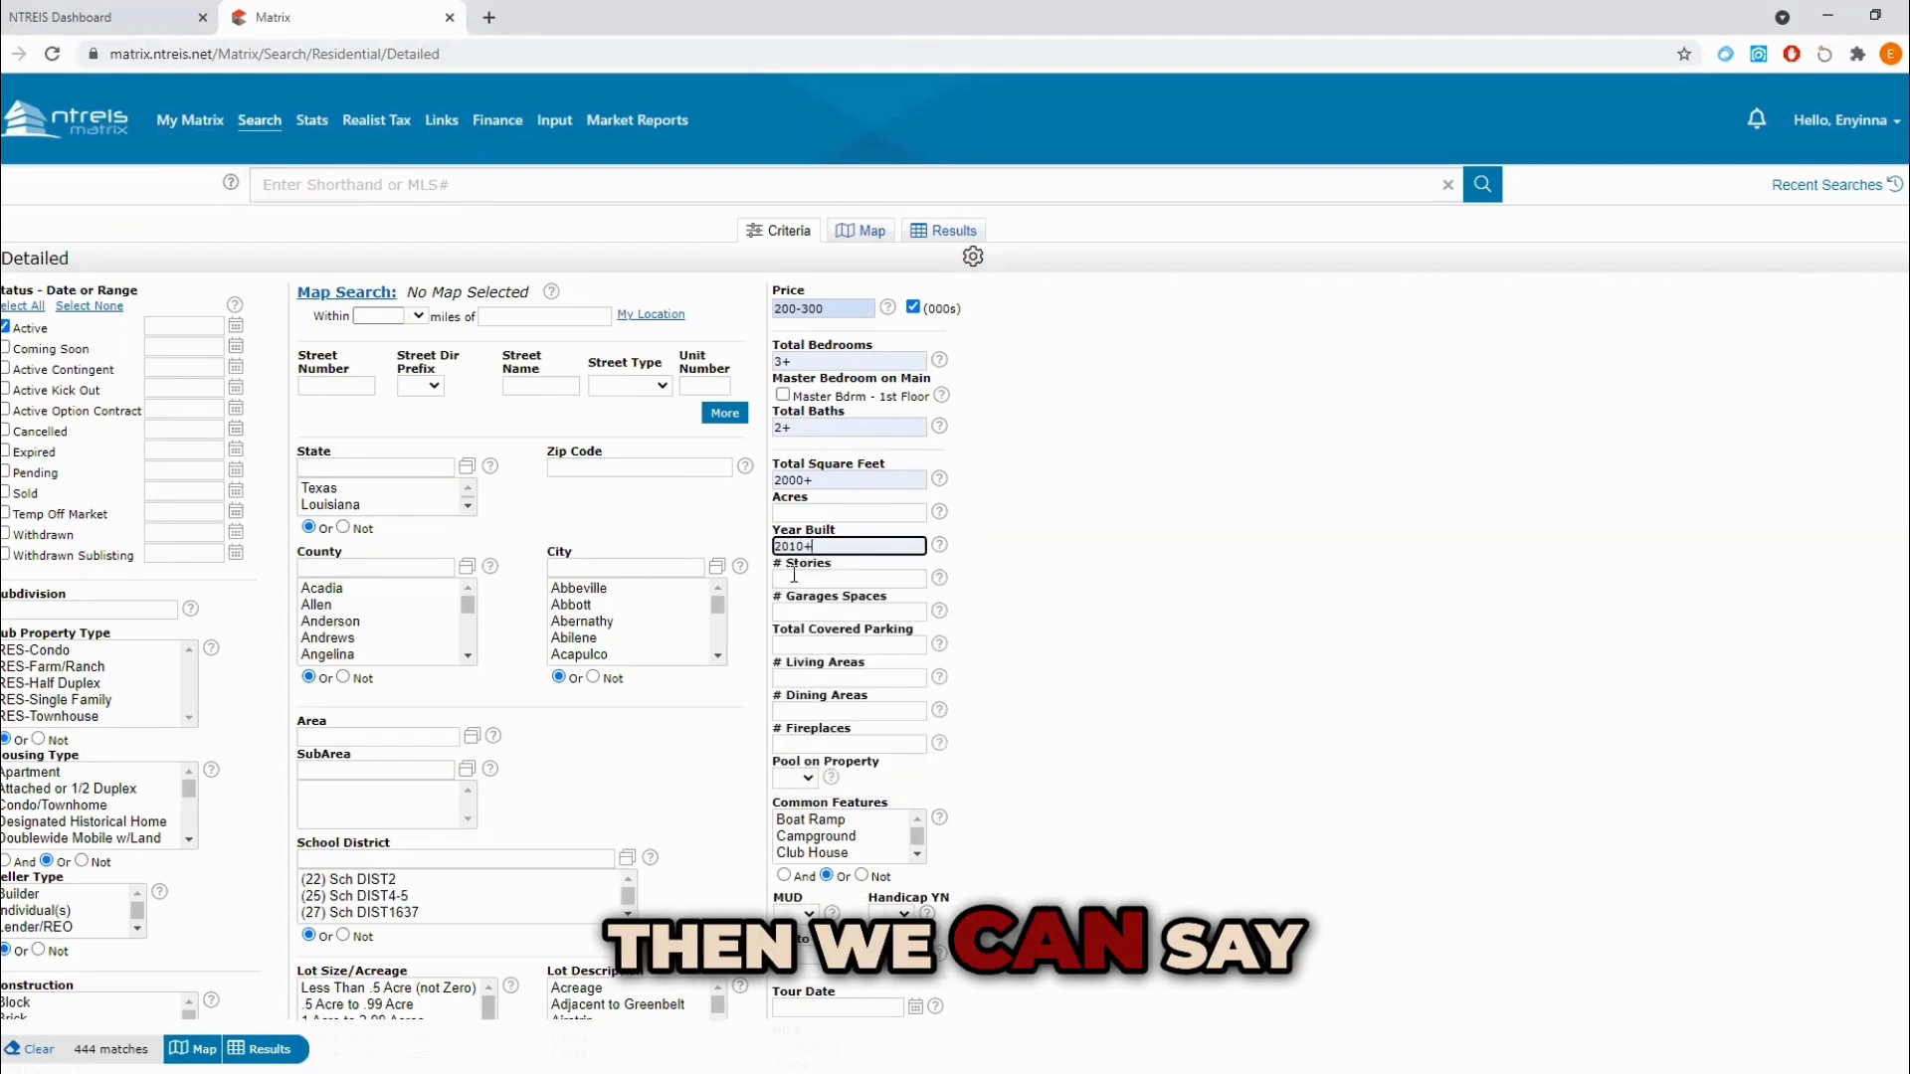
{"action": "left_click_drag", "start_coordinate": [816, 550], "coordinate": [771, 543]}
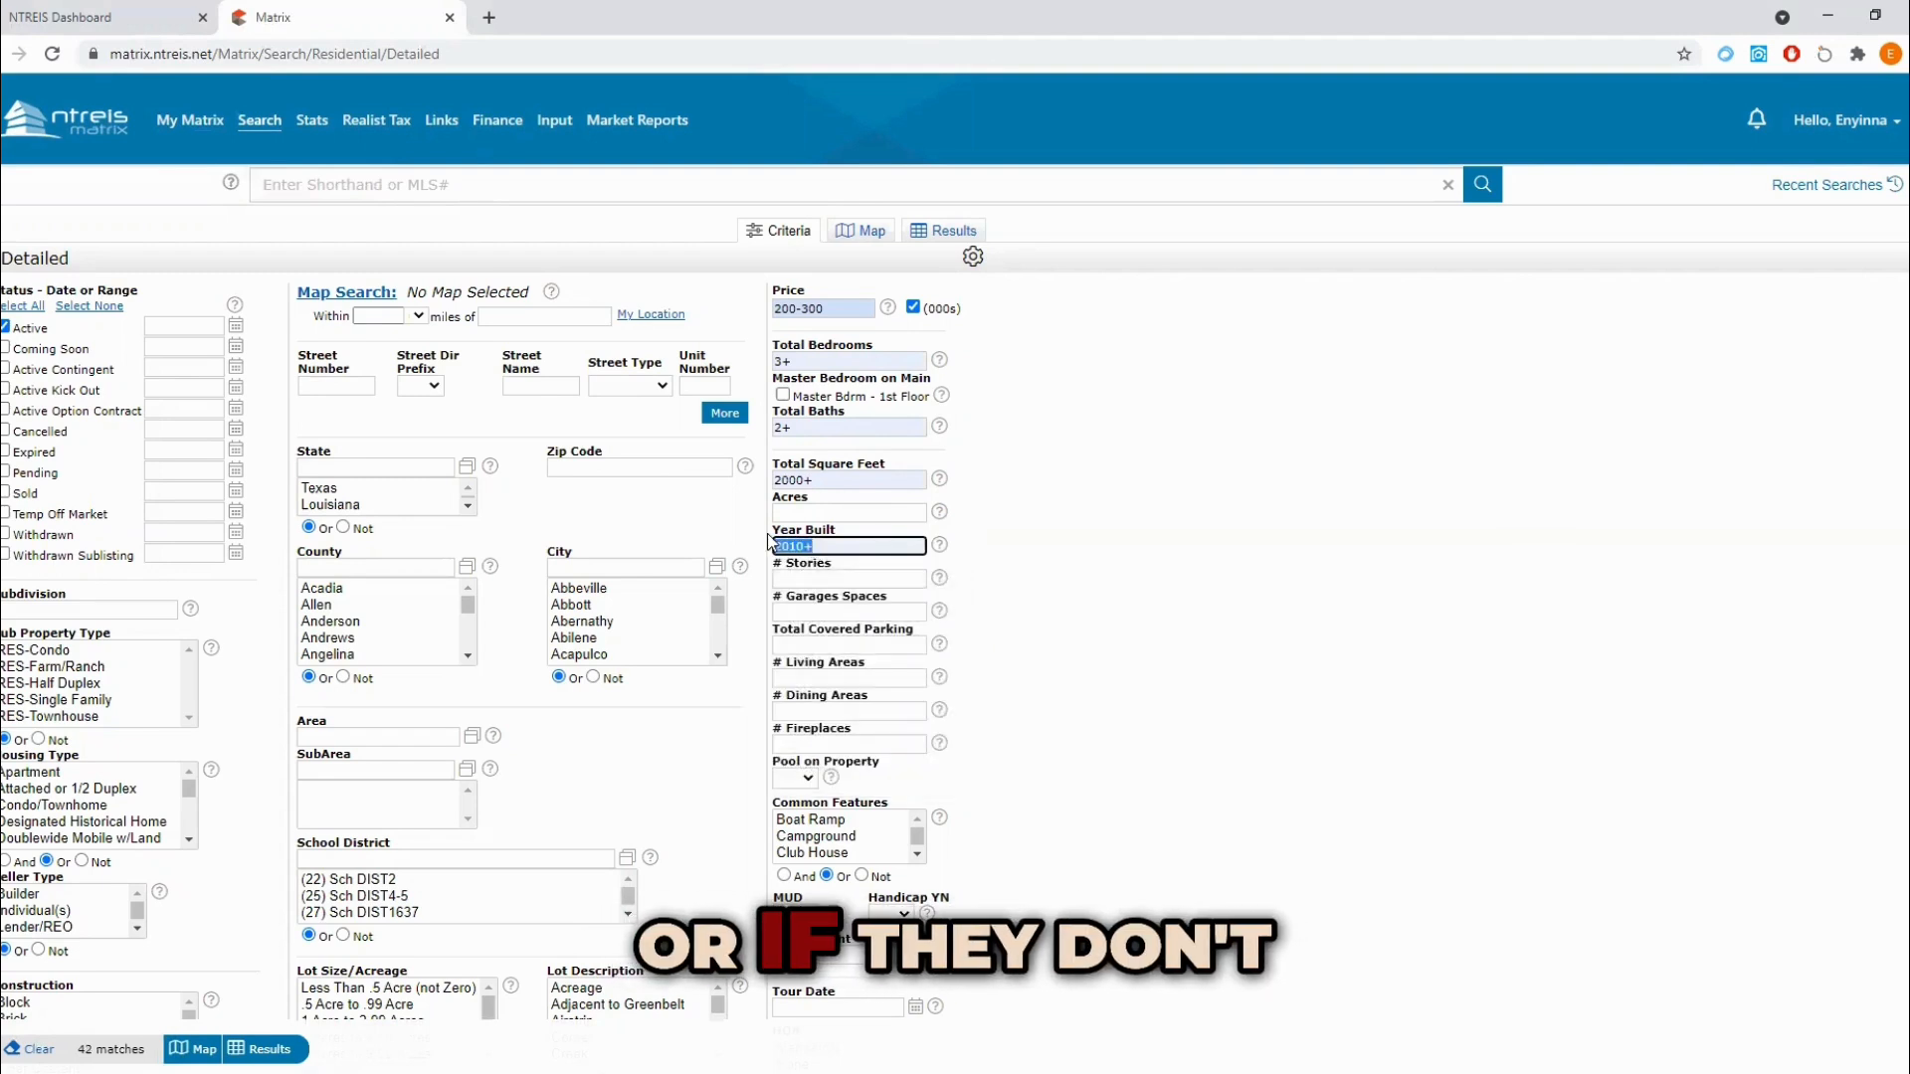
{"action": "key", "text": "BackSpace"}
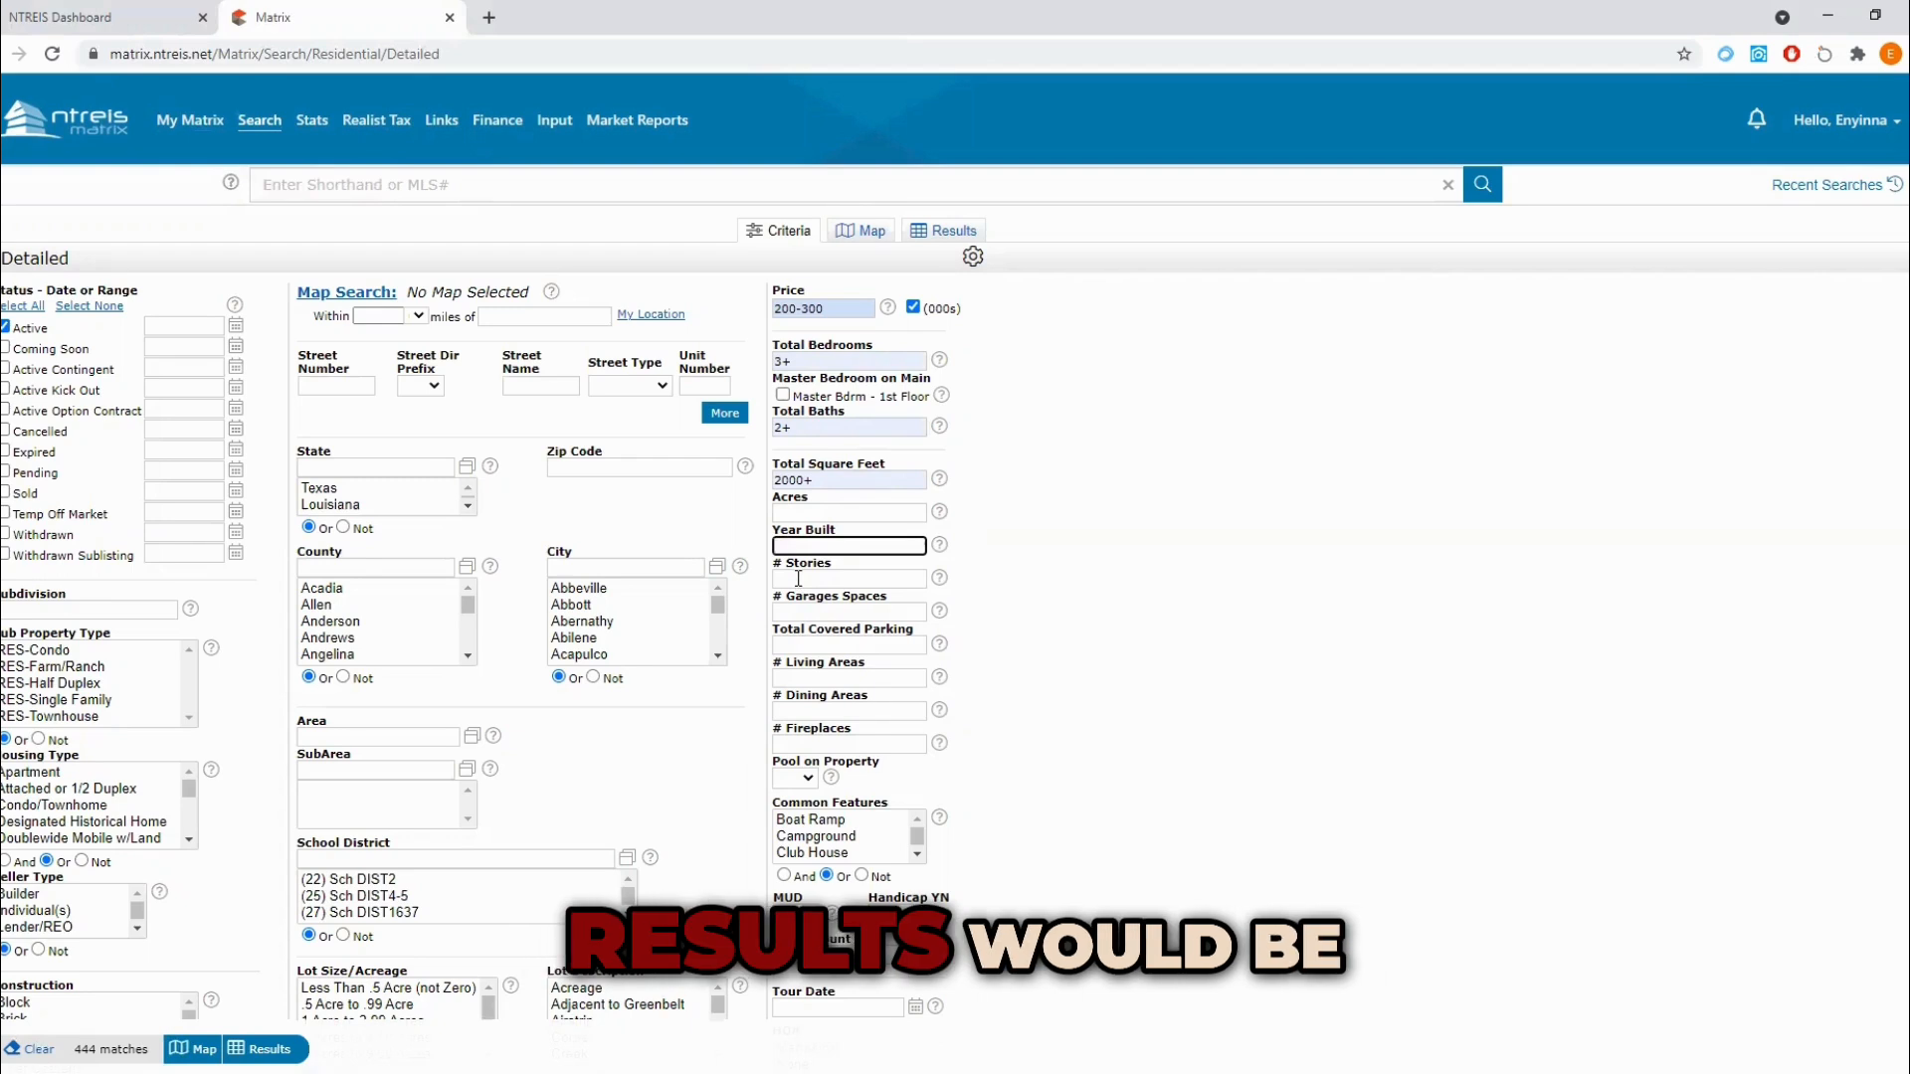
Step: Try filtering by the zip codes 76179 and 76133, separated by a comma, and clear the Zip Code criterion
{"action": "left_click", "coordinate": [575, 569]}
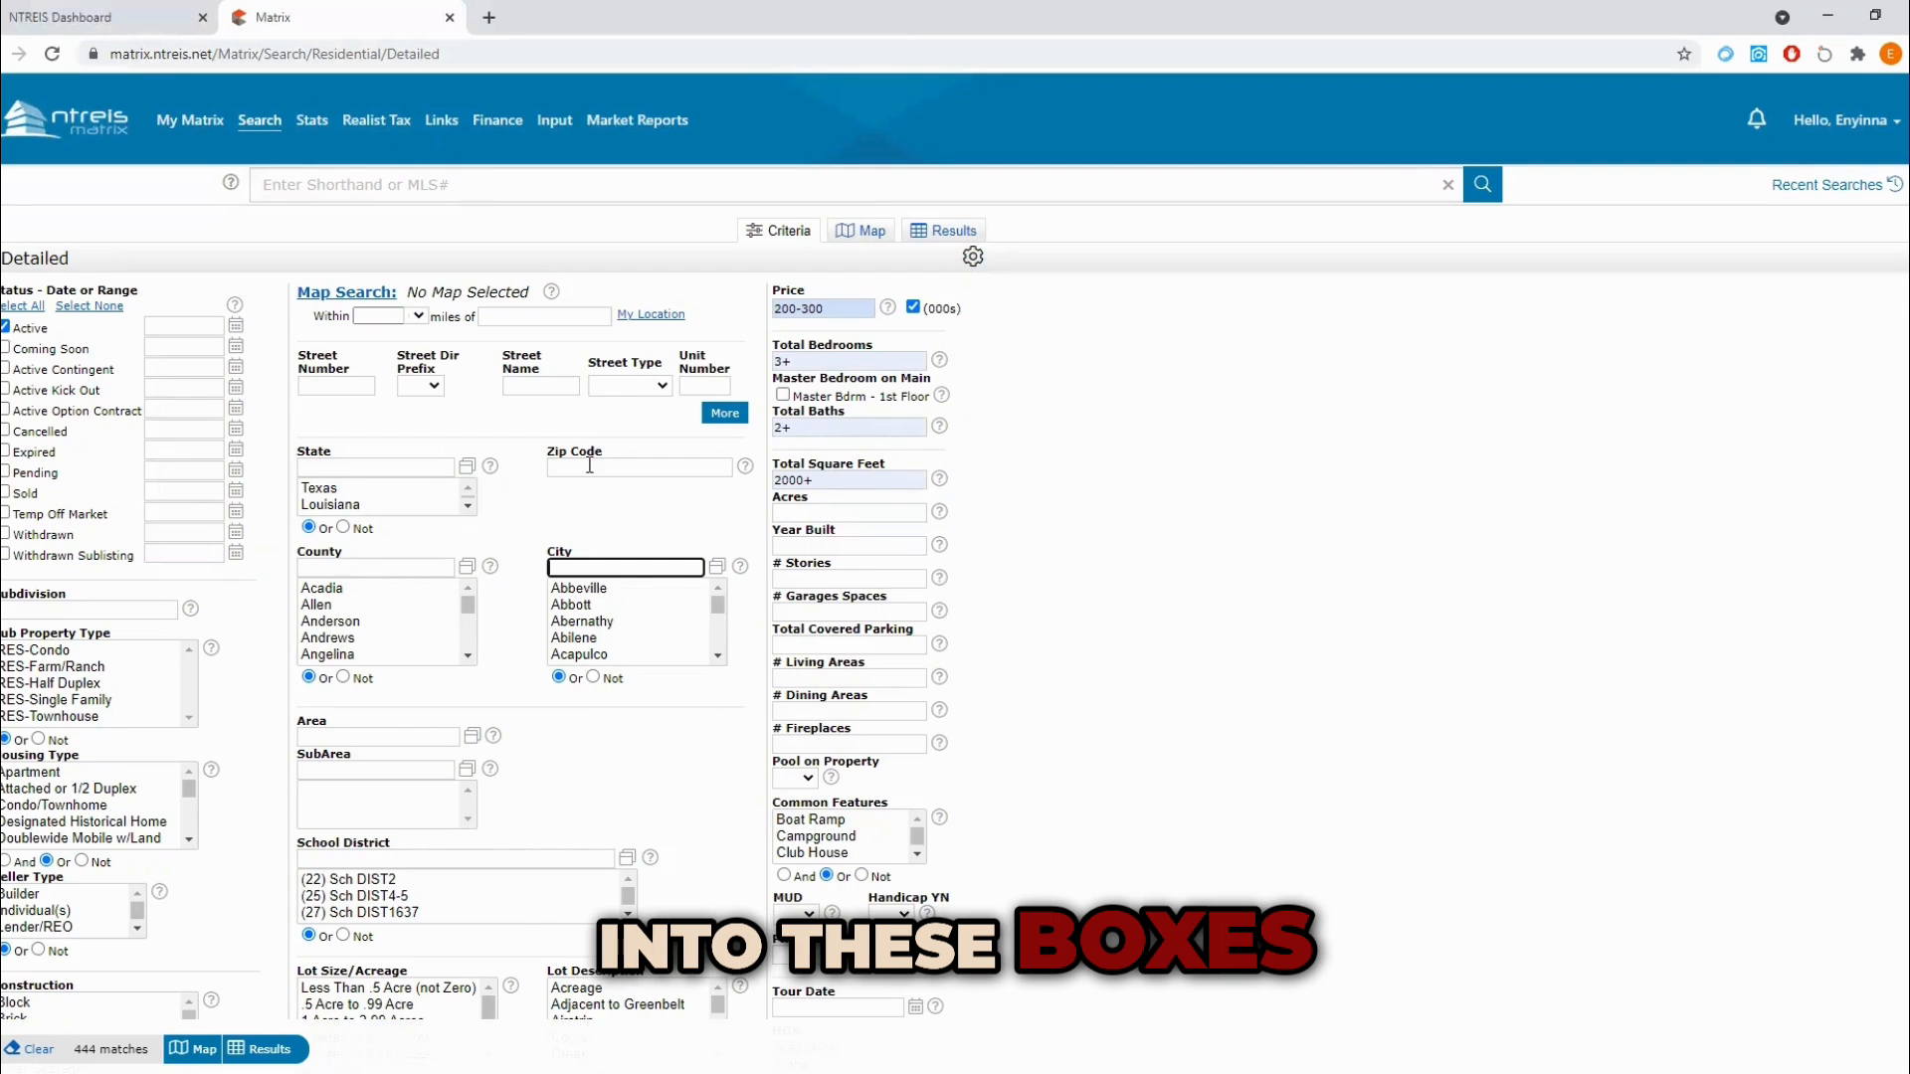
{"action": "left_click", "coordinate": [639, 469]}
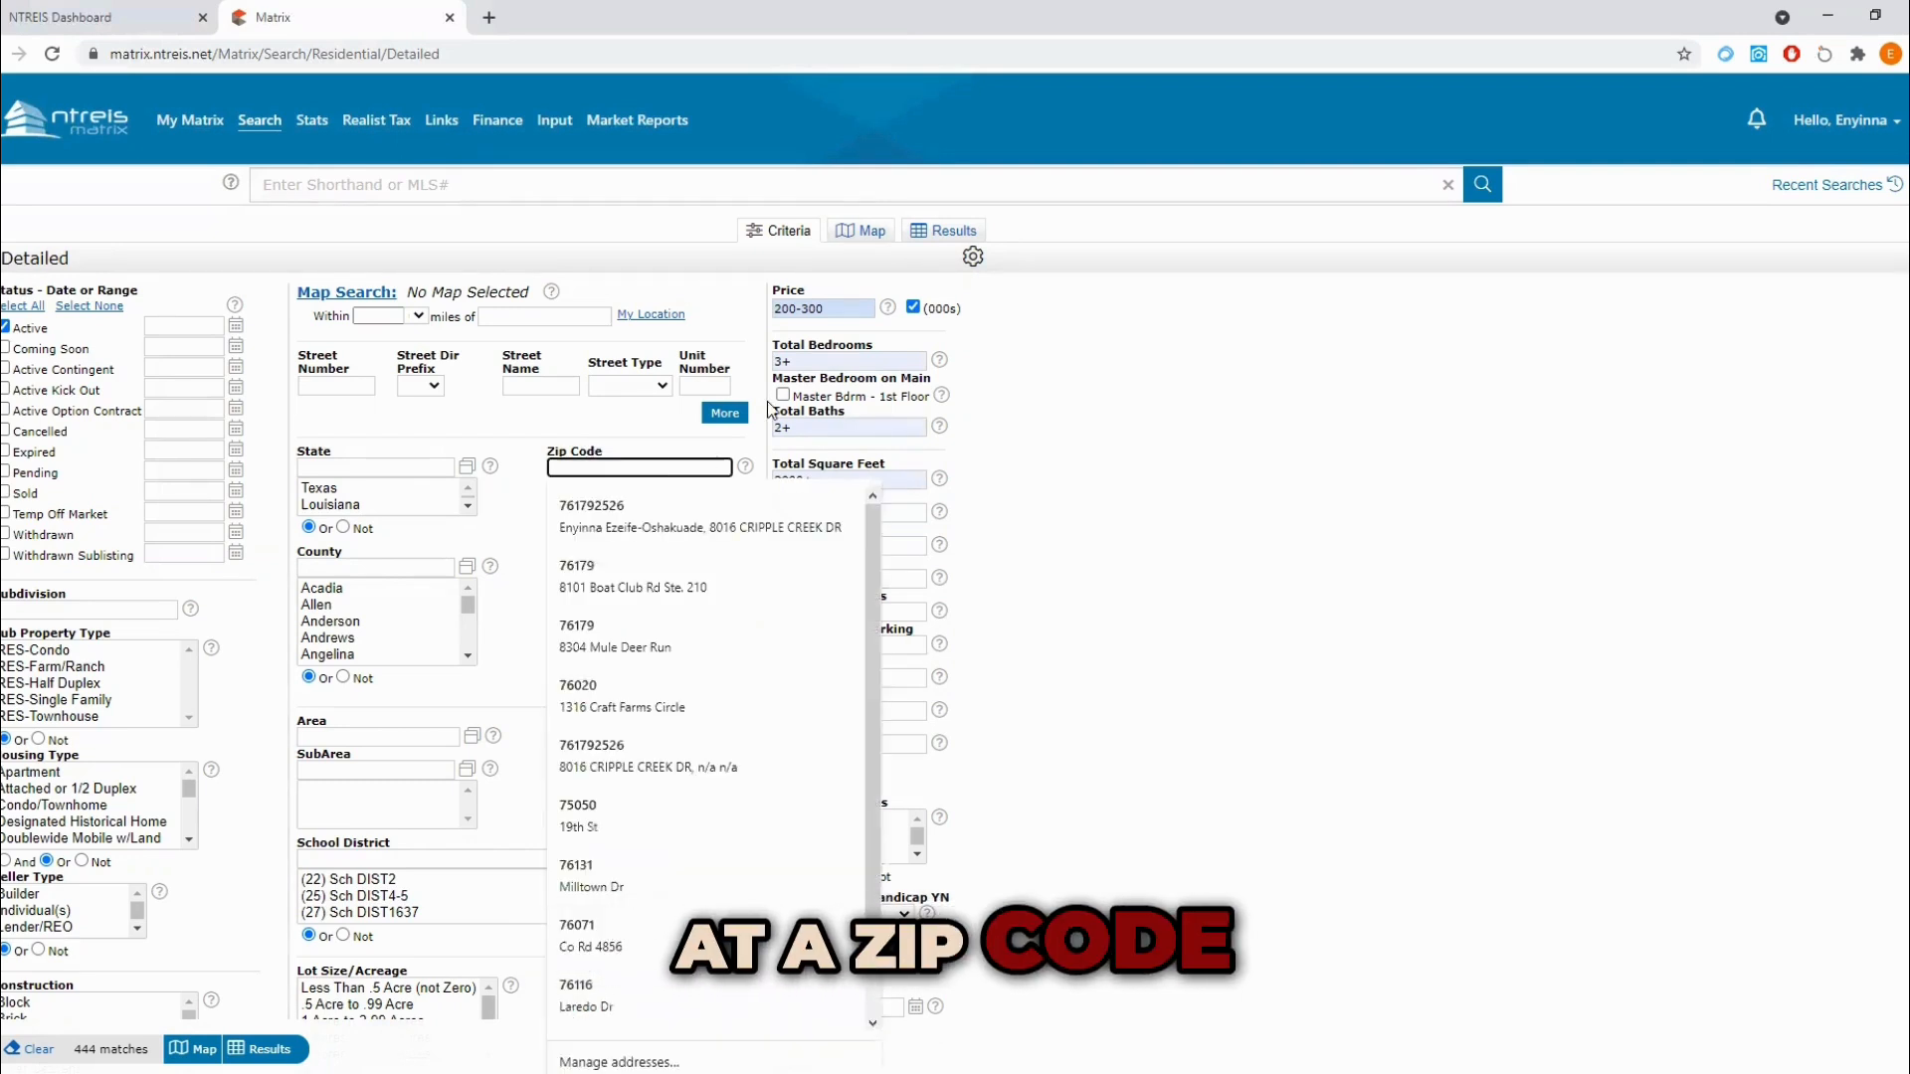
{"action": "type", "text": "76179,"}
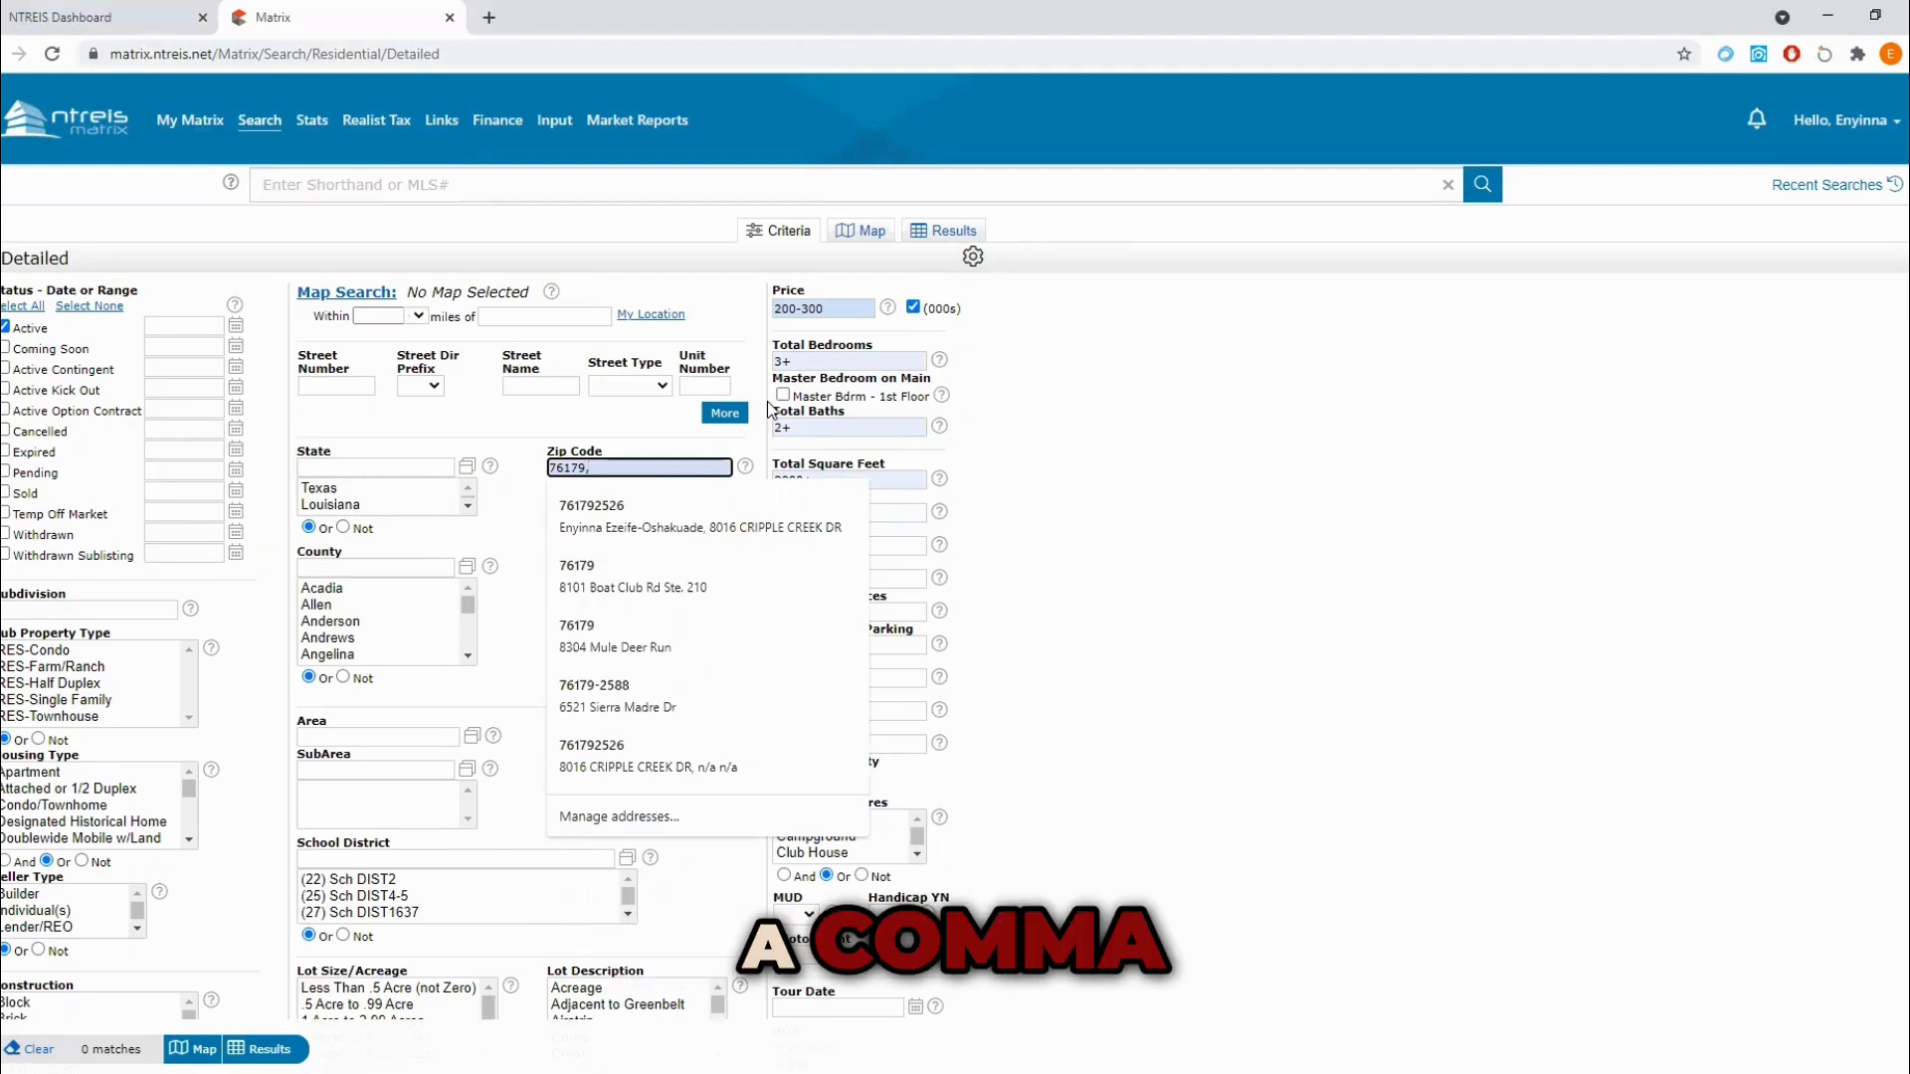
{"action": "type", "text": "76133"}
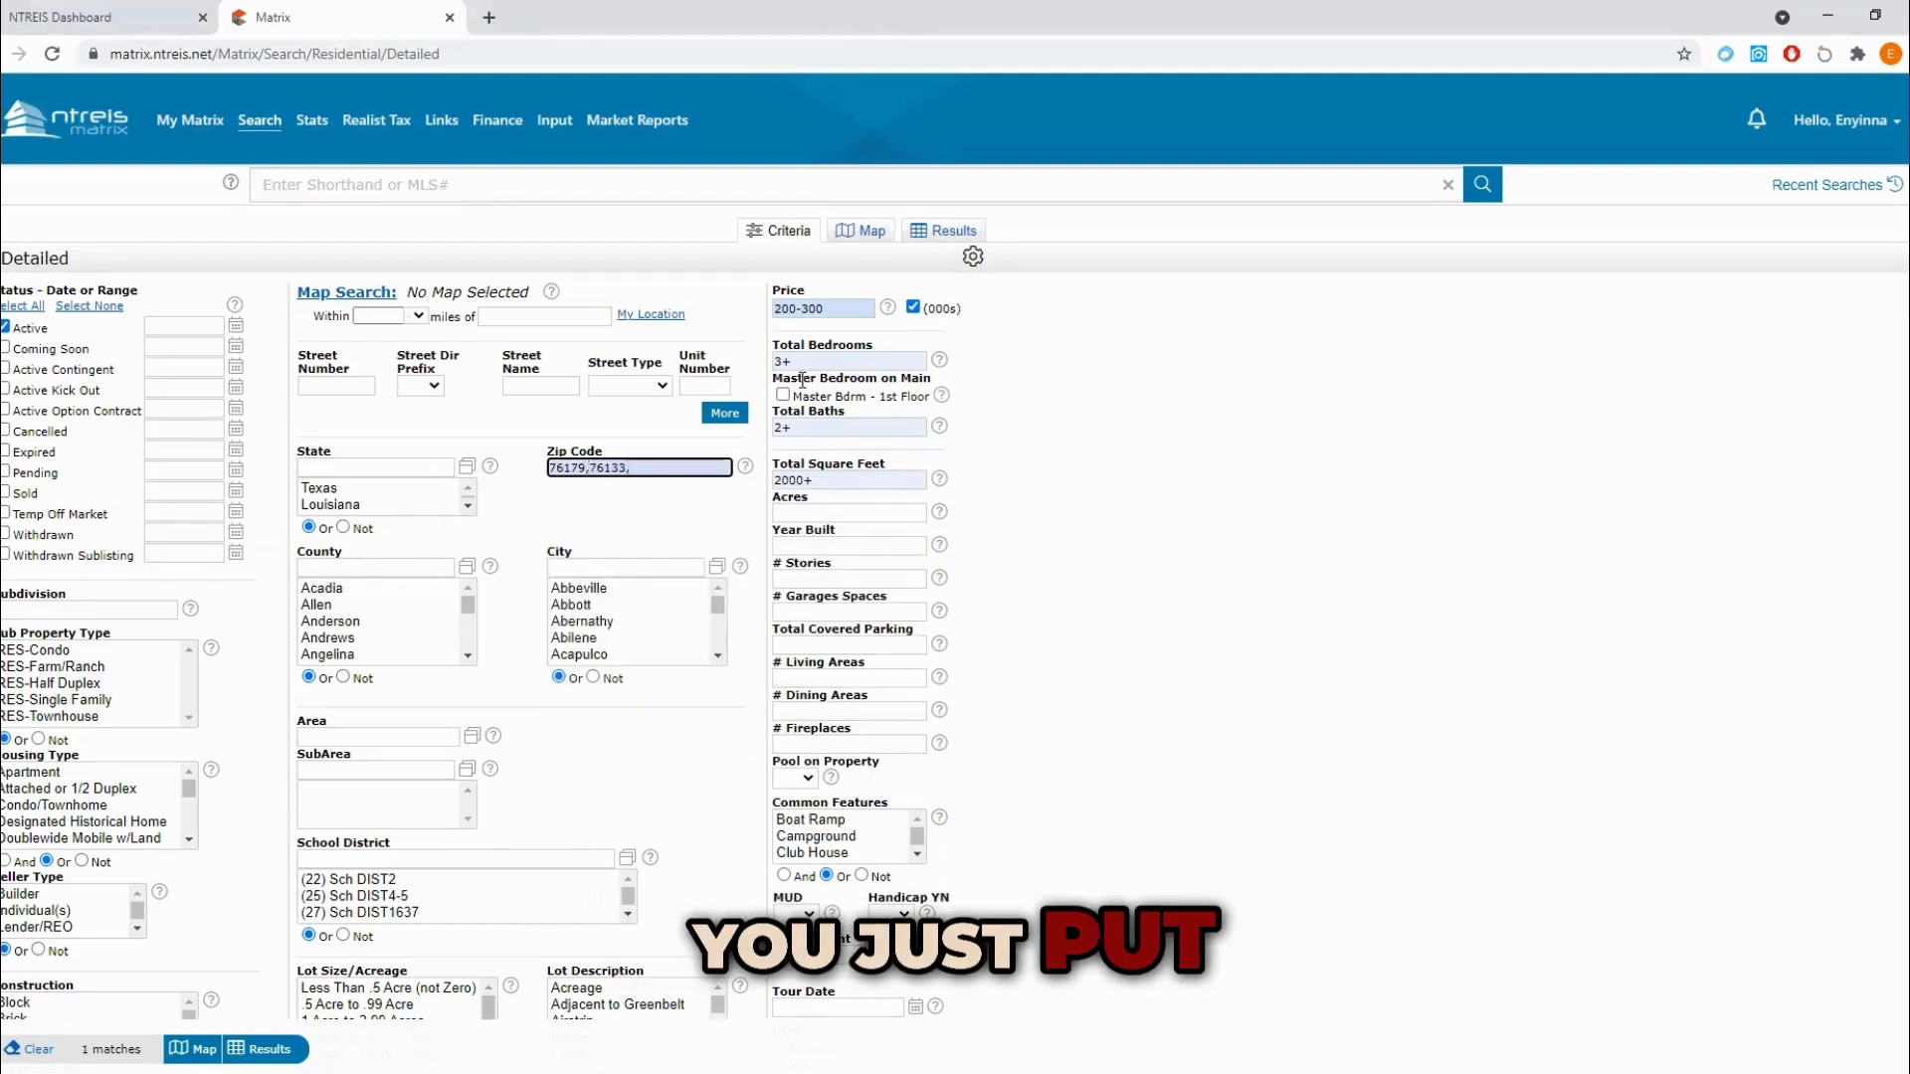
{"action": "type", "text": ","}
{"action": "key", "text": "BackSpace"}
{"action": "key", "text": "BackSpace"}
{"action": "key", "text": "BackSpace"}
{"action": "key", "text": "BackSpace"}
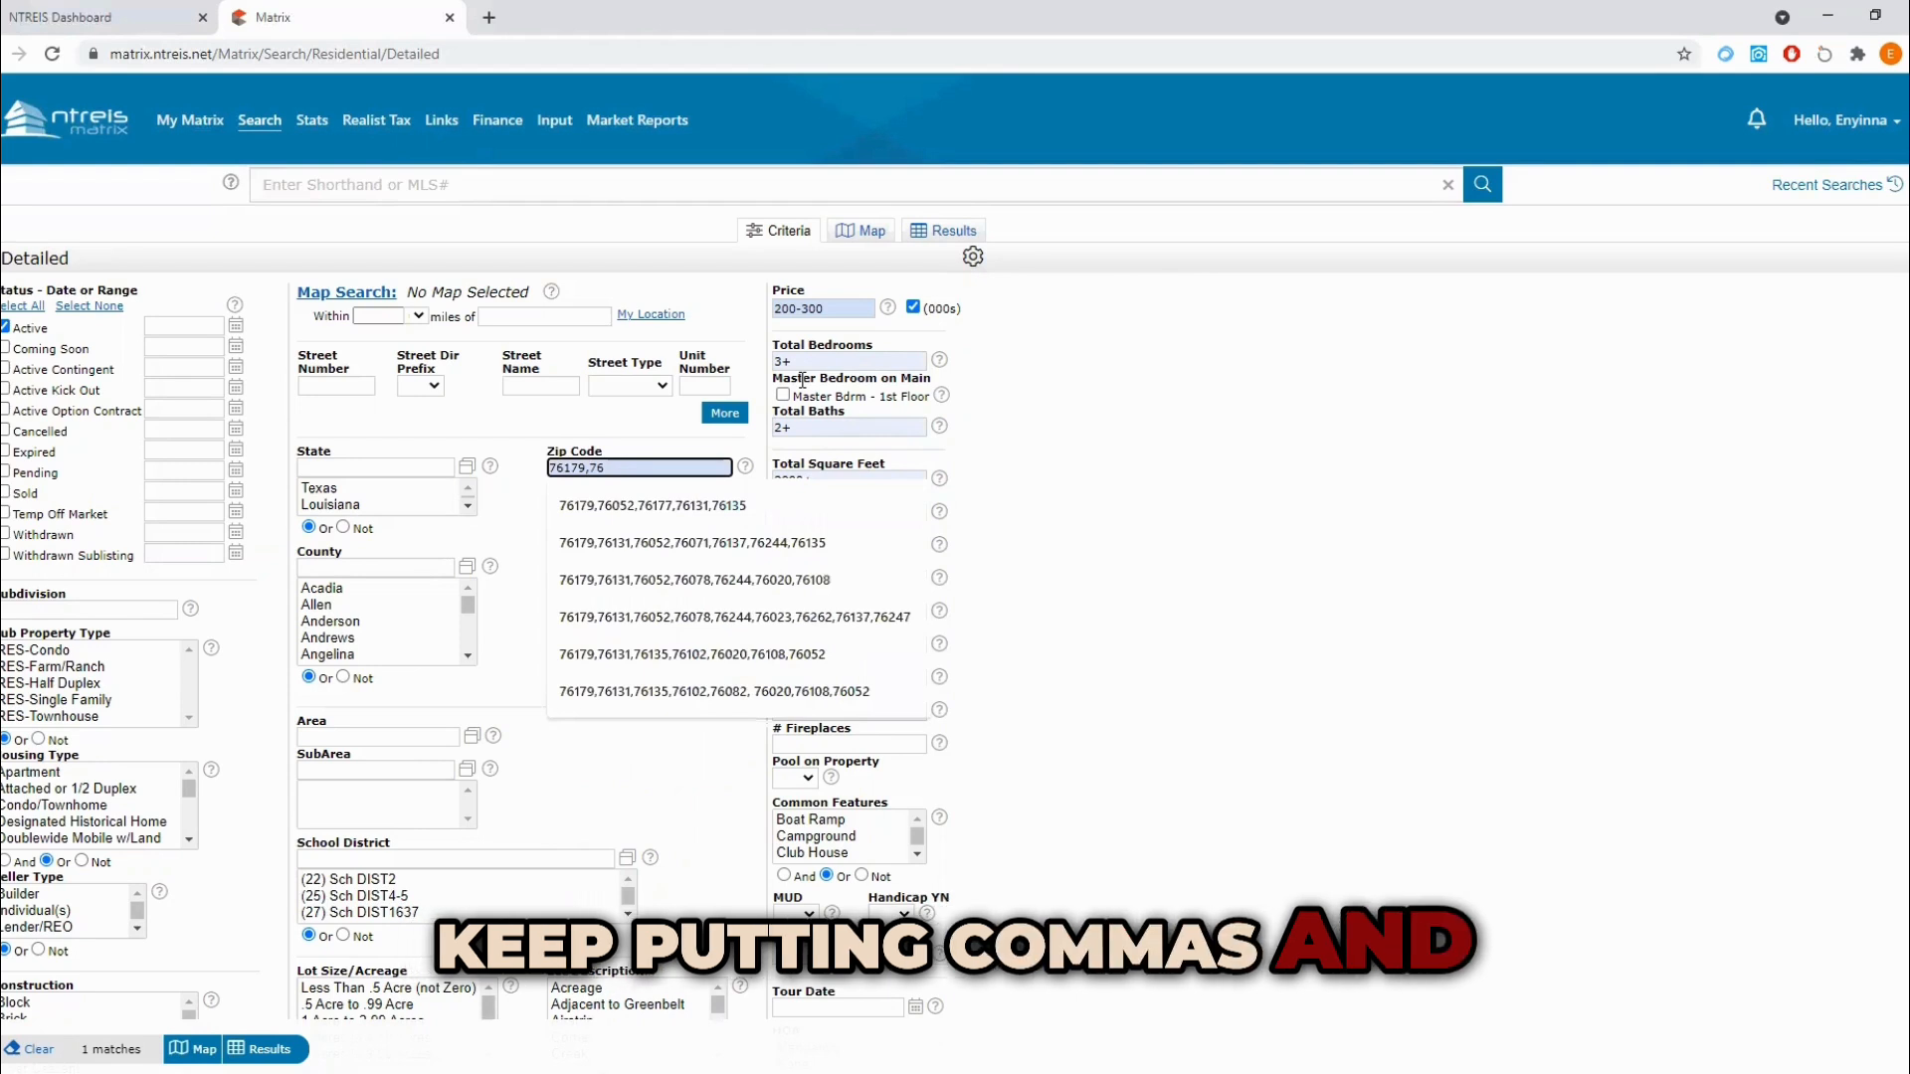
{"action": "key", "text": "BackSpace"}
{"action": "key", "text": "BackSpace"}
{"action": "key", "text": "BackSpace"}
{"action": "key", "text": "BackSpace"}
{"action": "key", "text": "BackSpace"}
{"action": "key", "text": "BackSpace"}
{"action": "key", "text": "BackSpace"}
{"action": "key", "text": "BackSpace"}
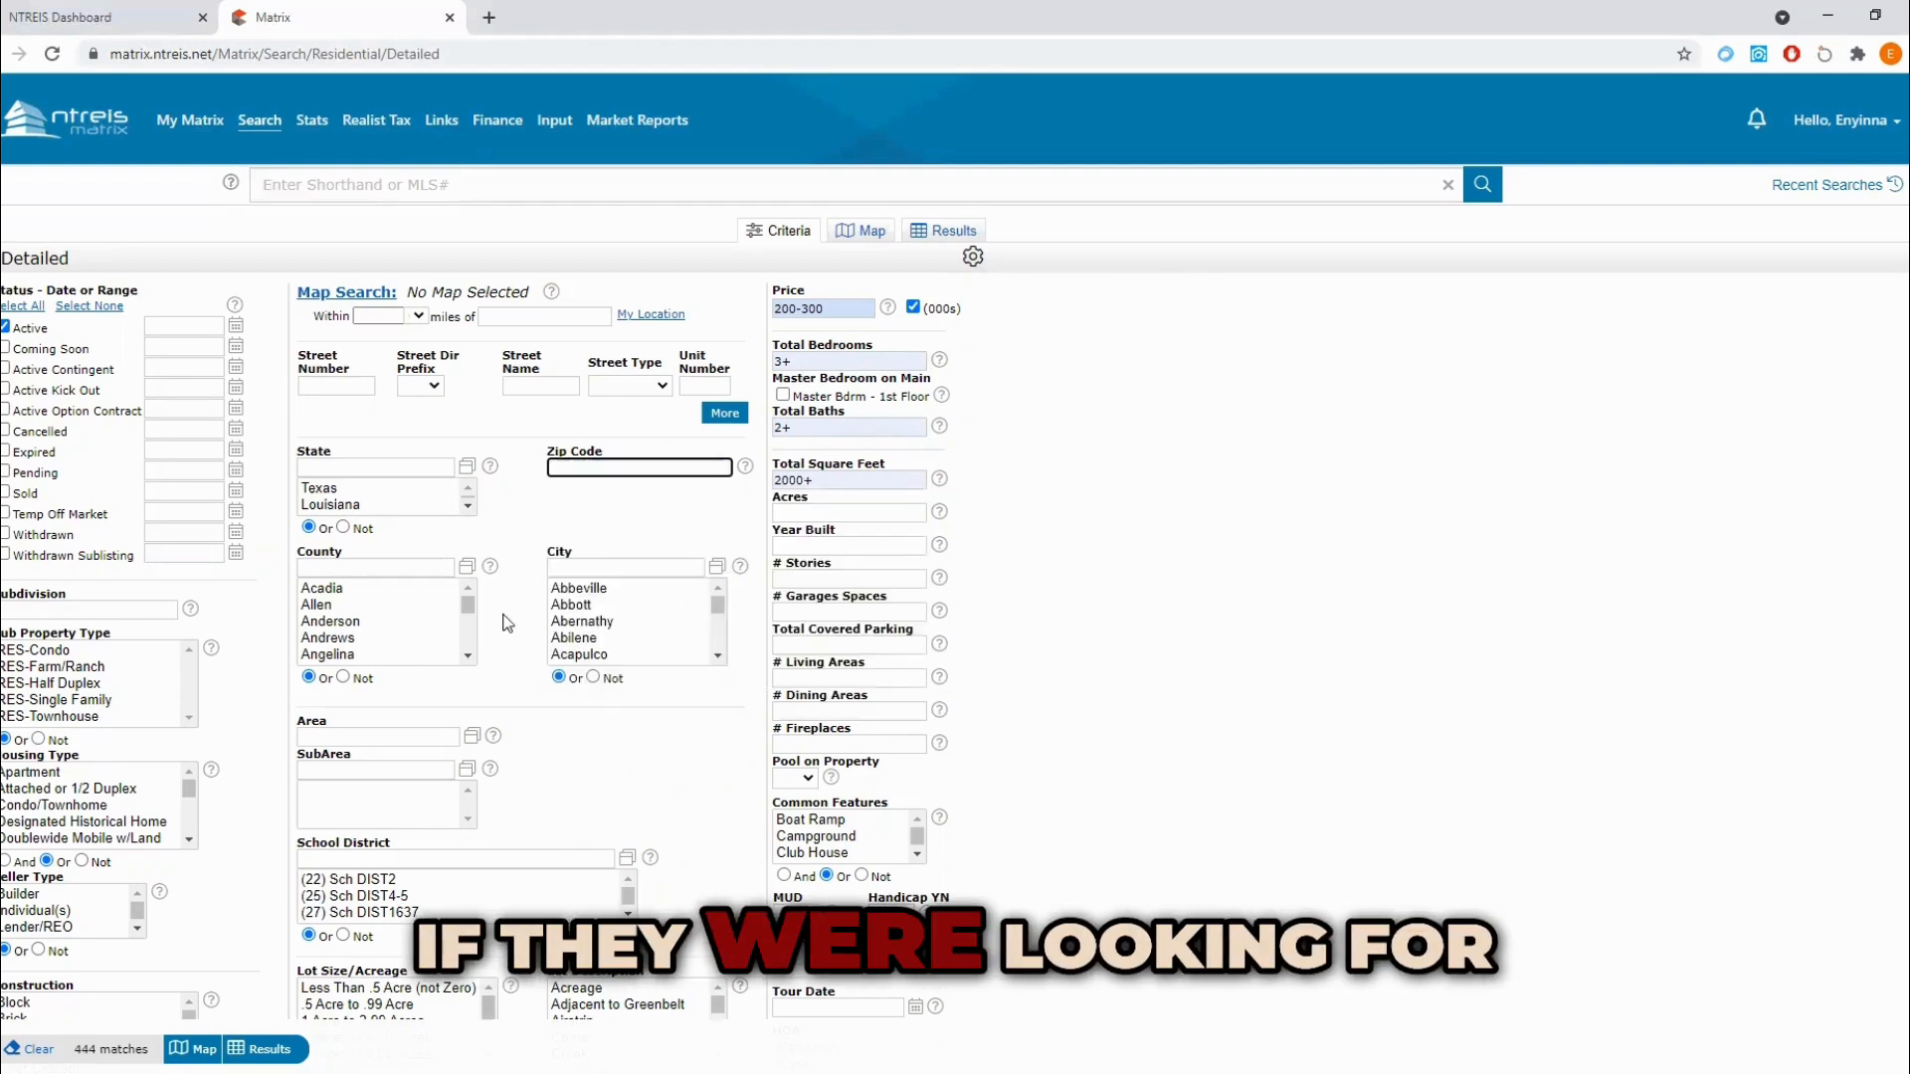
Step: Set the City criterion to Fort Worth
{"action": "left_click", "coordinate": [587, 566]}
{"action": "type", "text": "fort worth"}
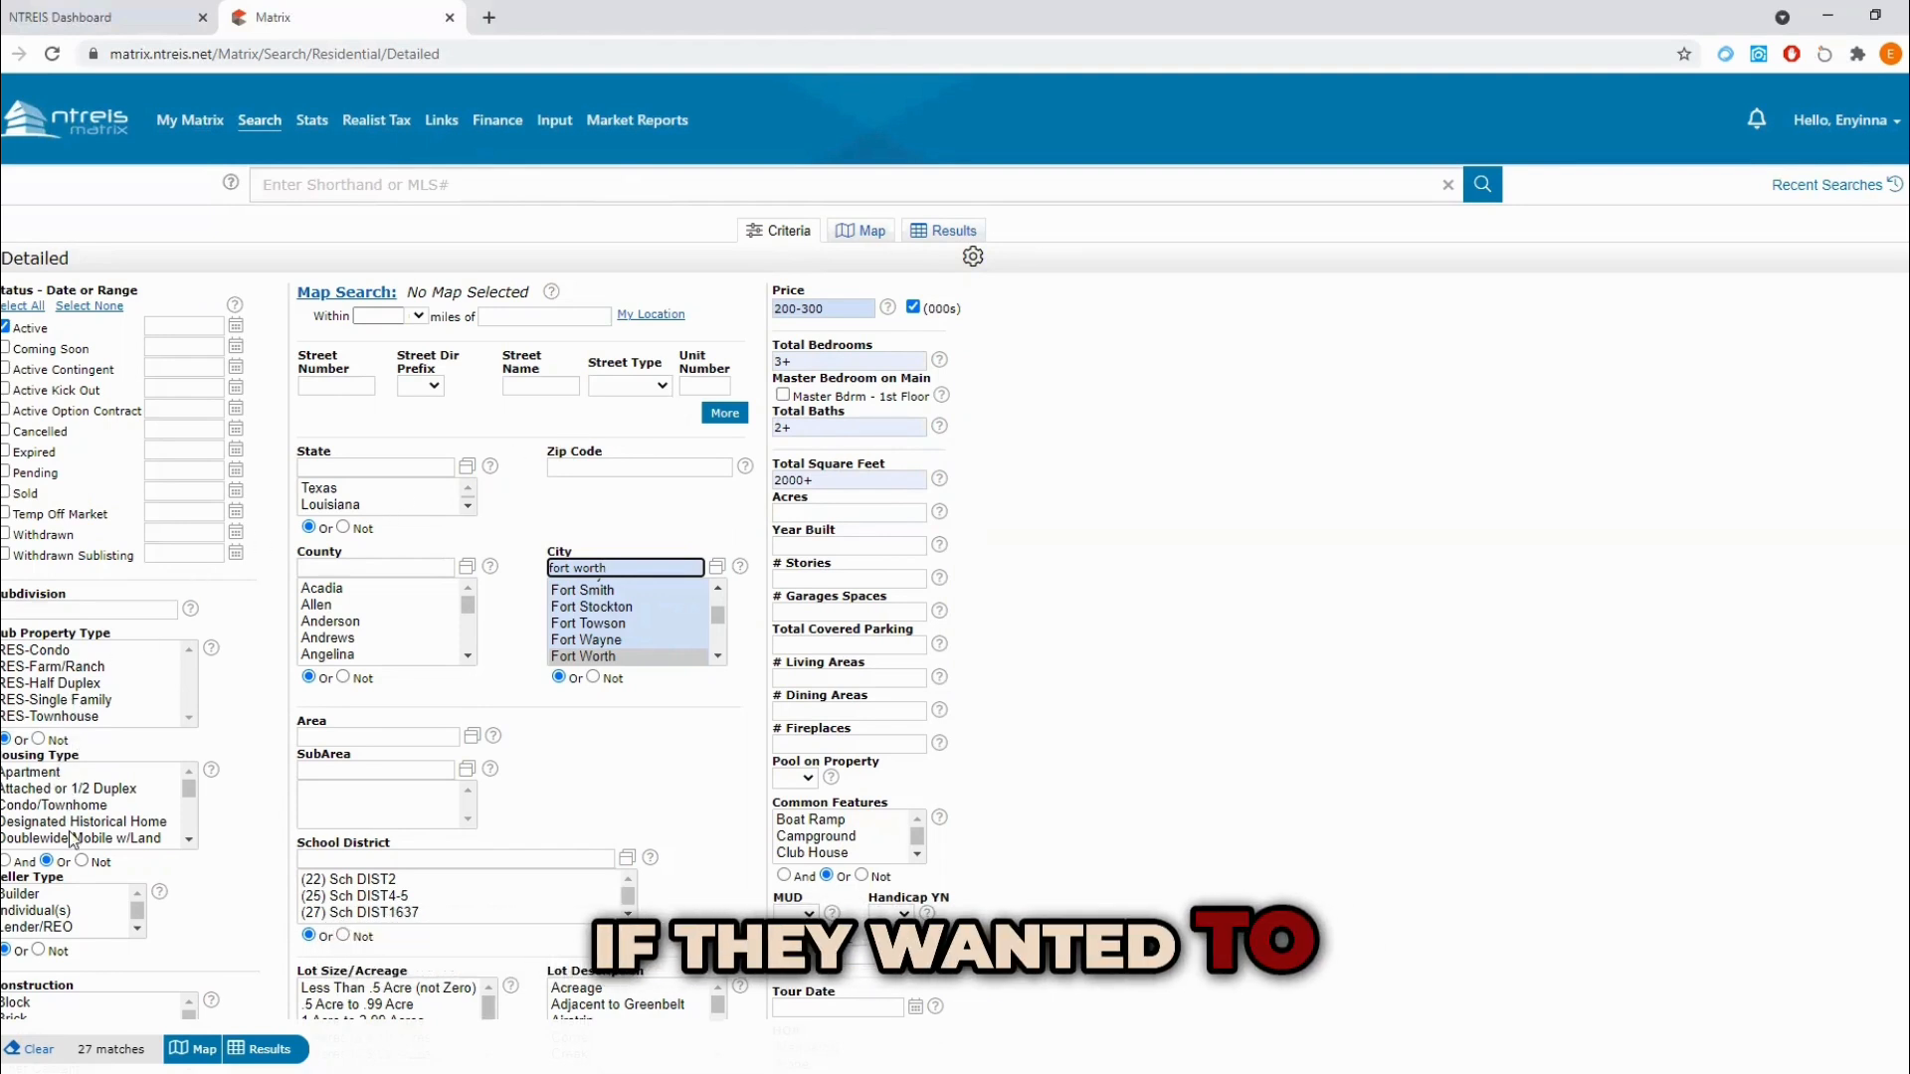
Step: Choose Single Detached as the housing type
{"action": "scroll", "coordinate": [144, 816], "scroll_direction": "down", "scroll_amount": 2}
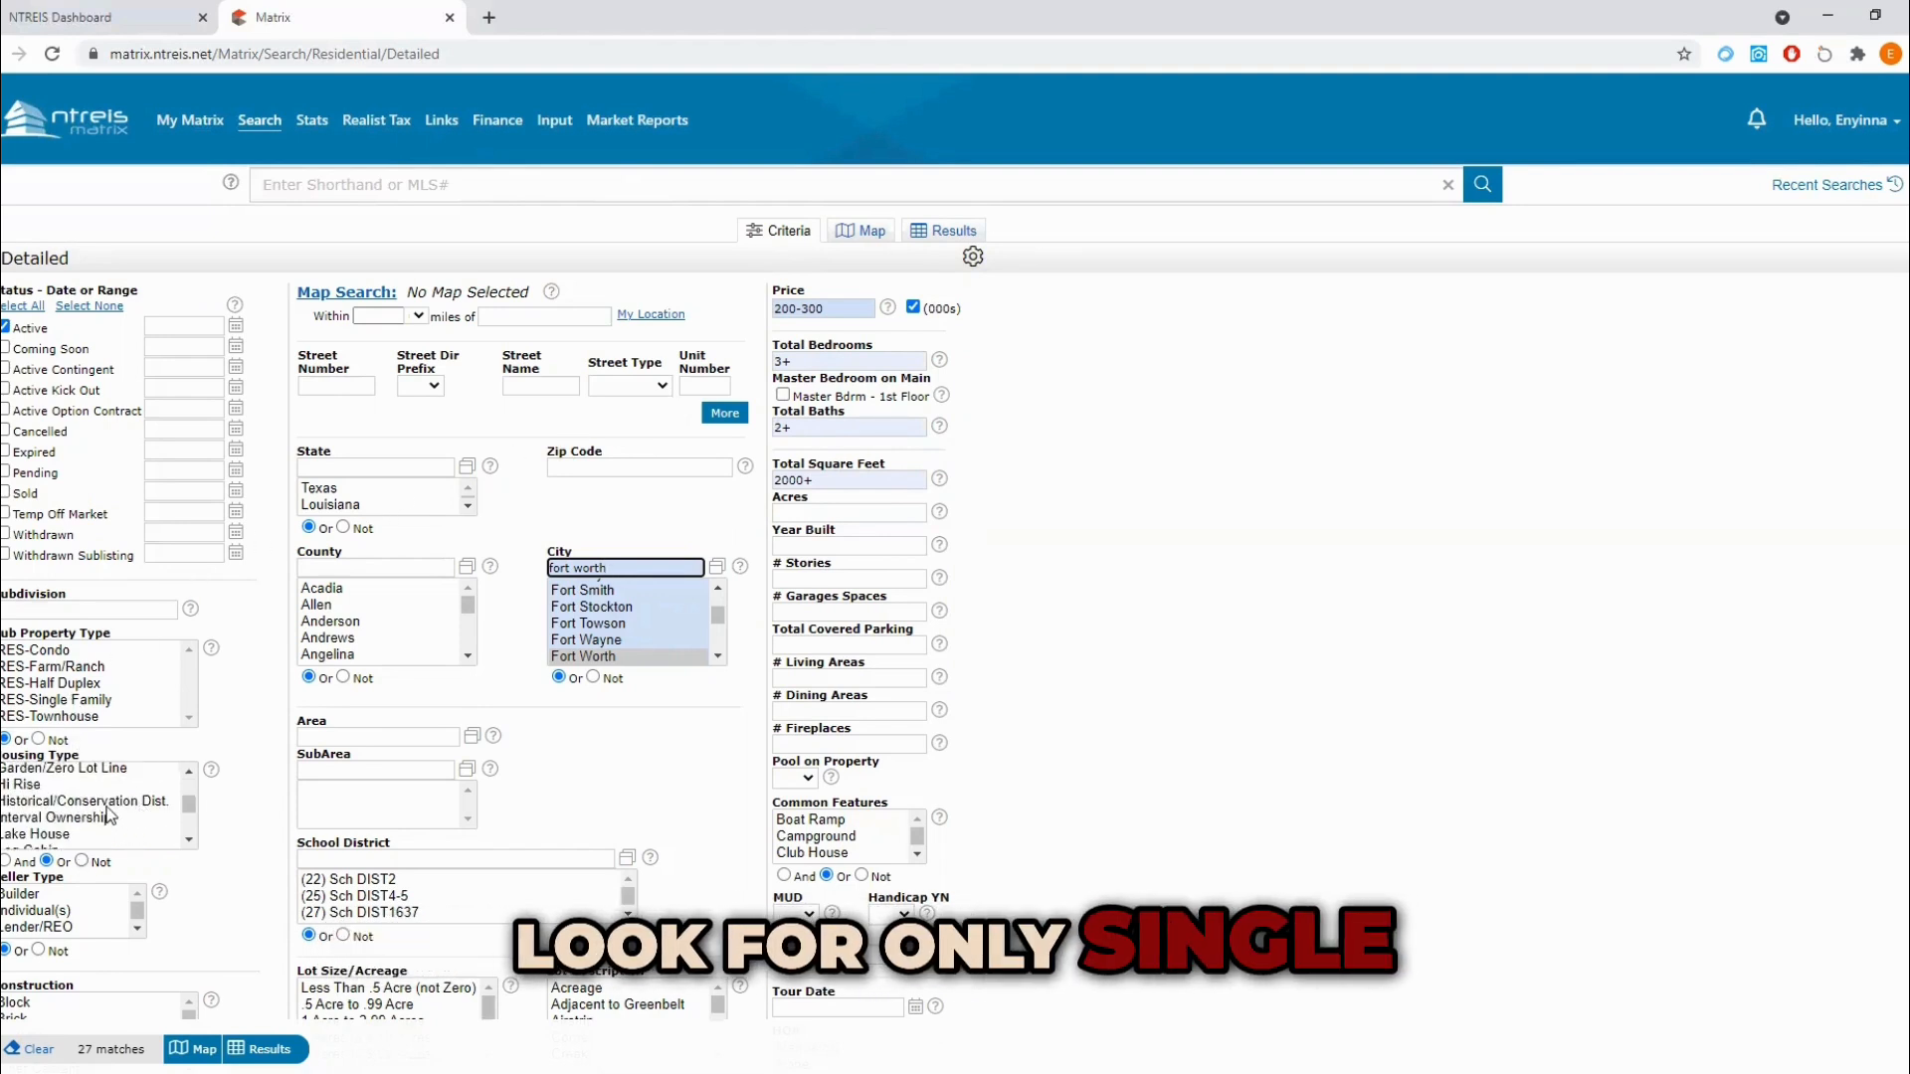
{"action": "scroll", "coordinate": [111, 817], "scroll_direction": "down", "scroll_amount": 3}
{"action": "left_click", "coordinate": [69, 798]}
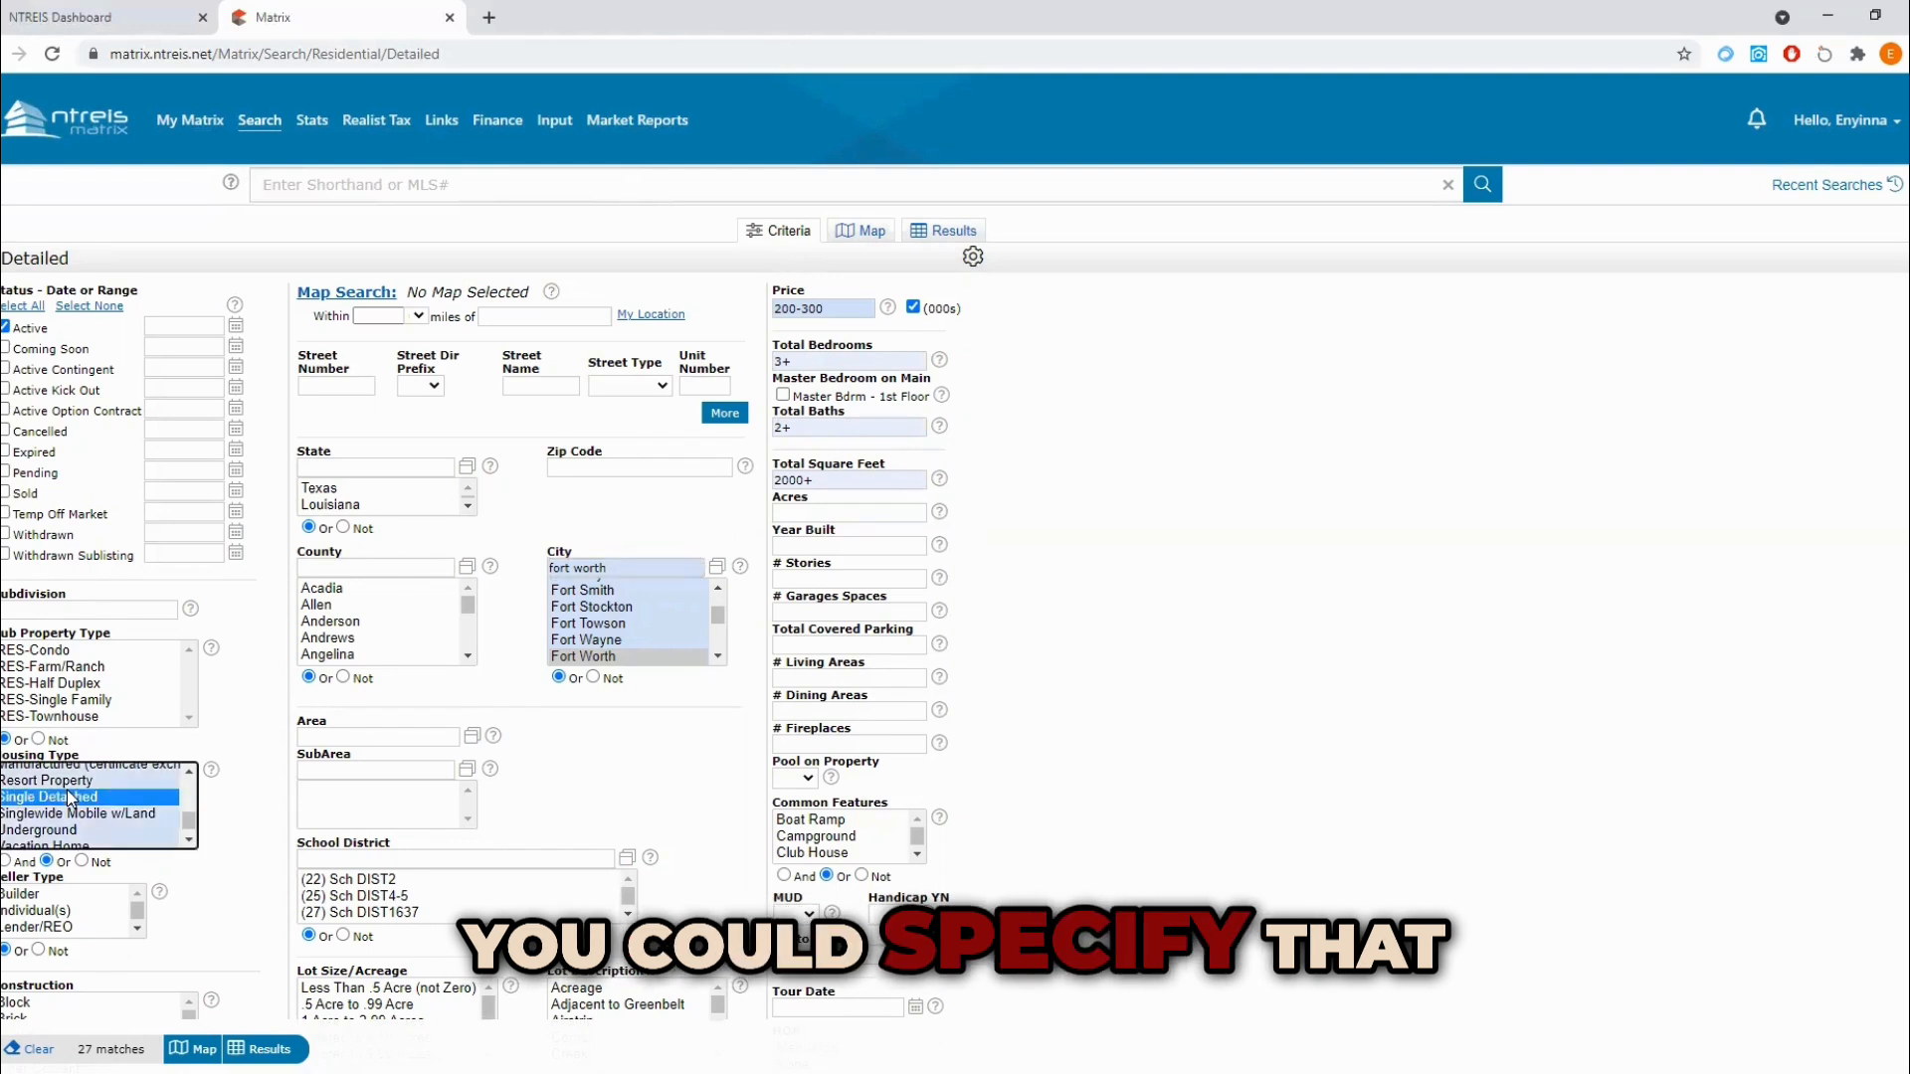
Step: Try excluding Singlewide Mobile w/Land from the housing types, and reselect Single Detached with the Or option
{"action": "scroll", "coordinate": [106, 830], "scroll_direction": "up", "scroll_amount": 1}
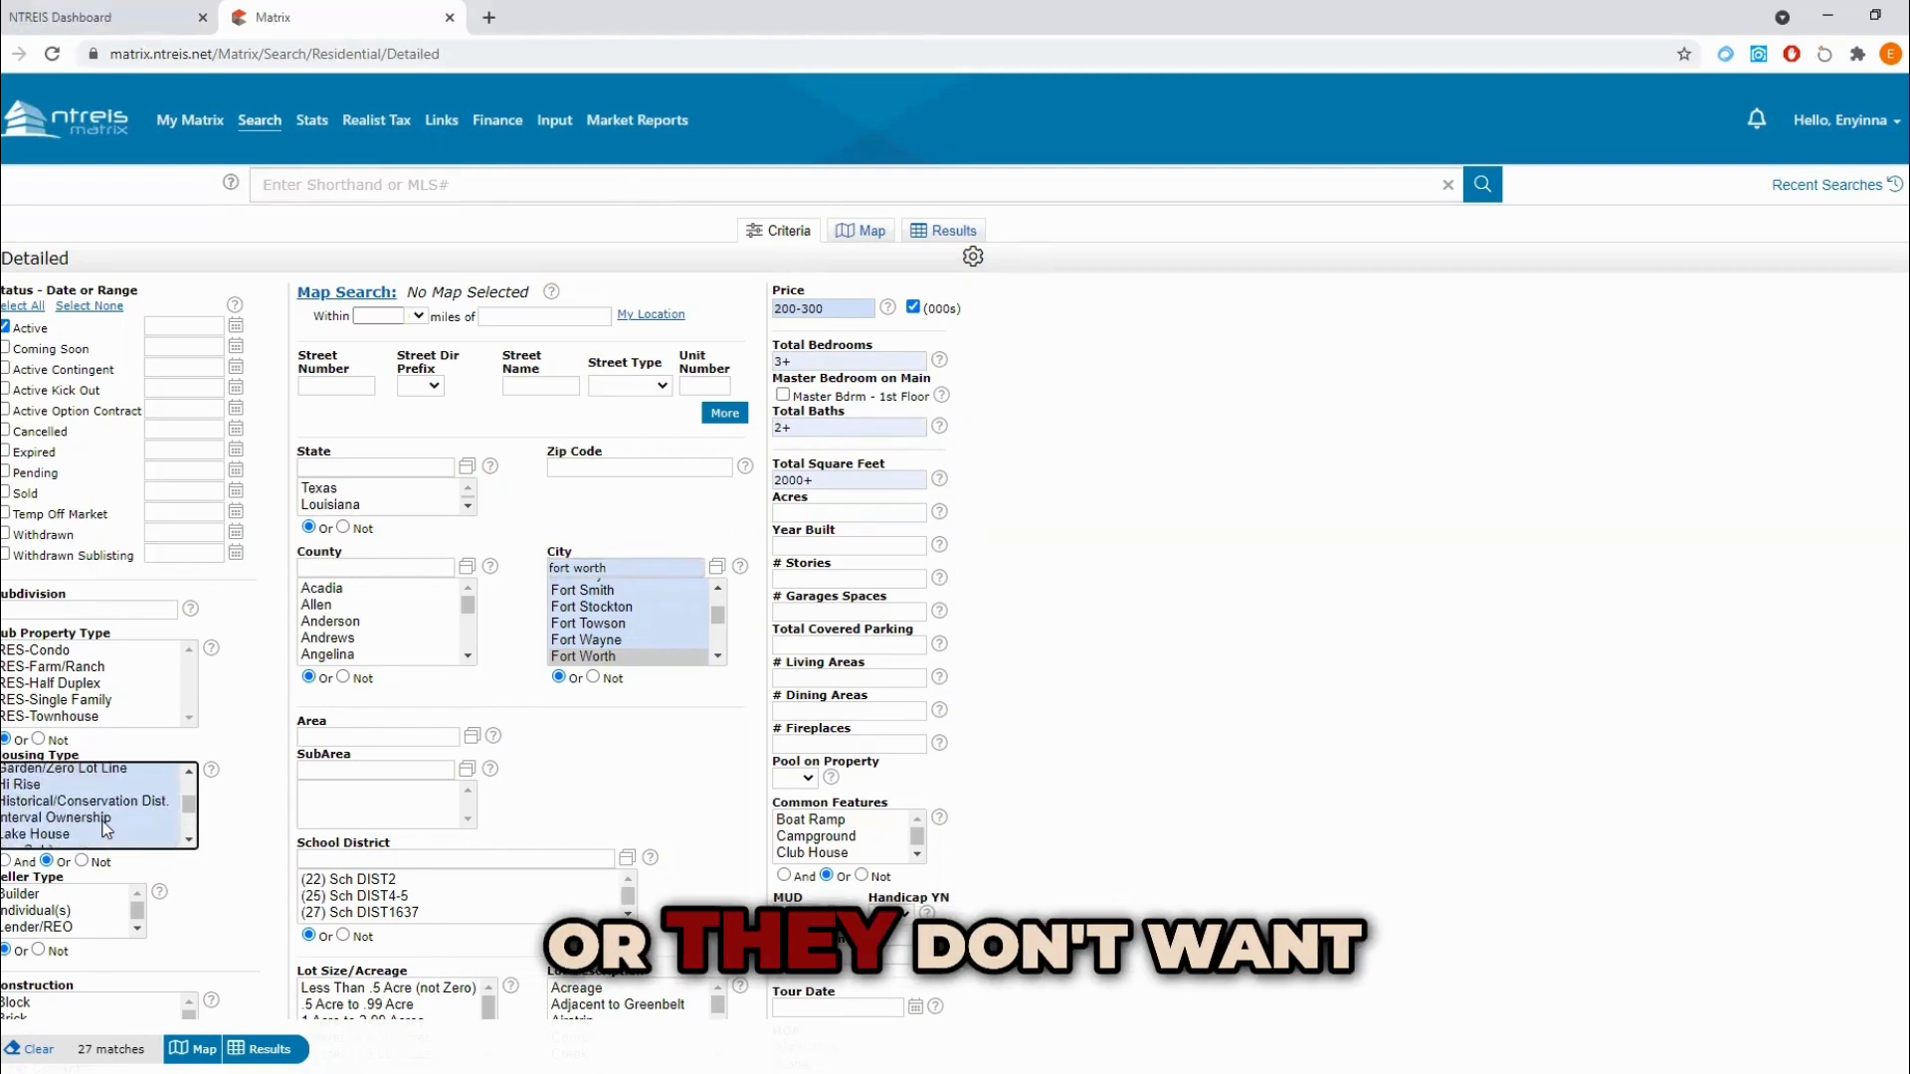
{"action": "scroll", "coordinate": [107, 829], "scroll_direction": "down", "scroll_amount": 1}
{"action": "left_click", "coordinate": [95, 814]}
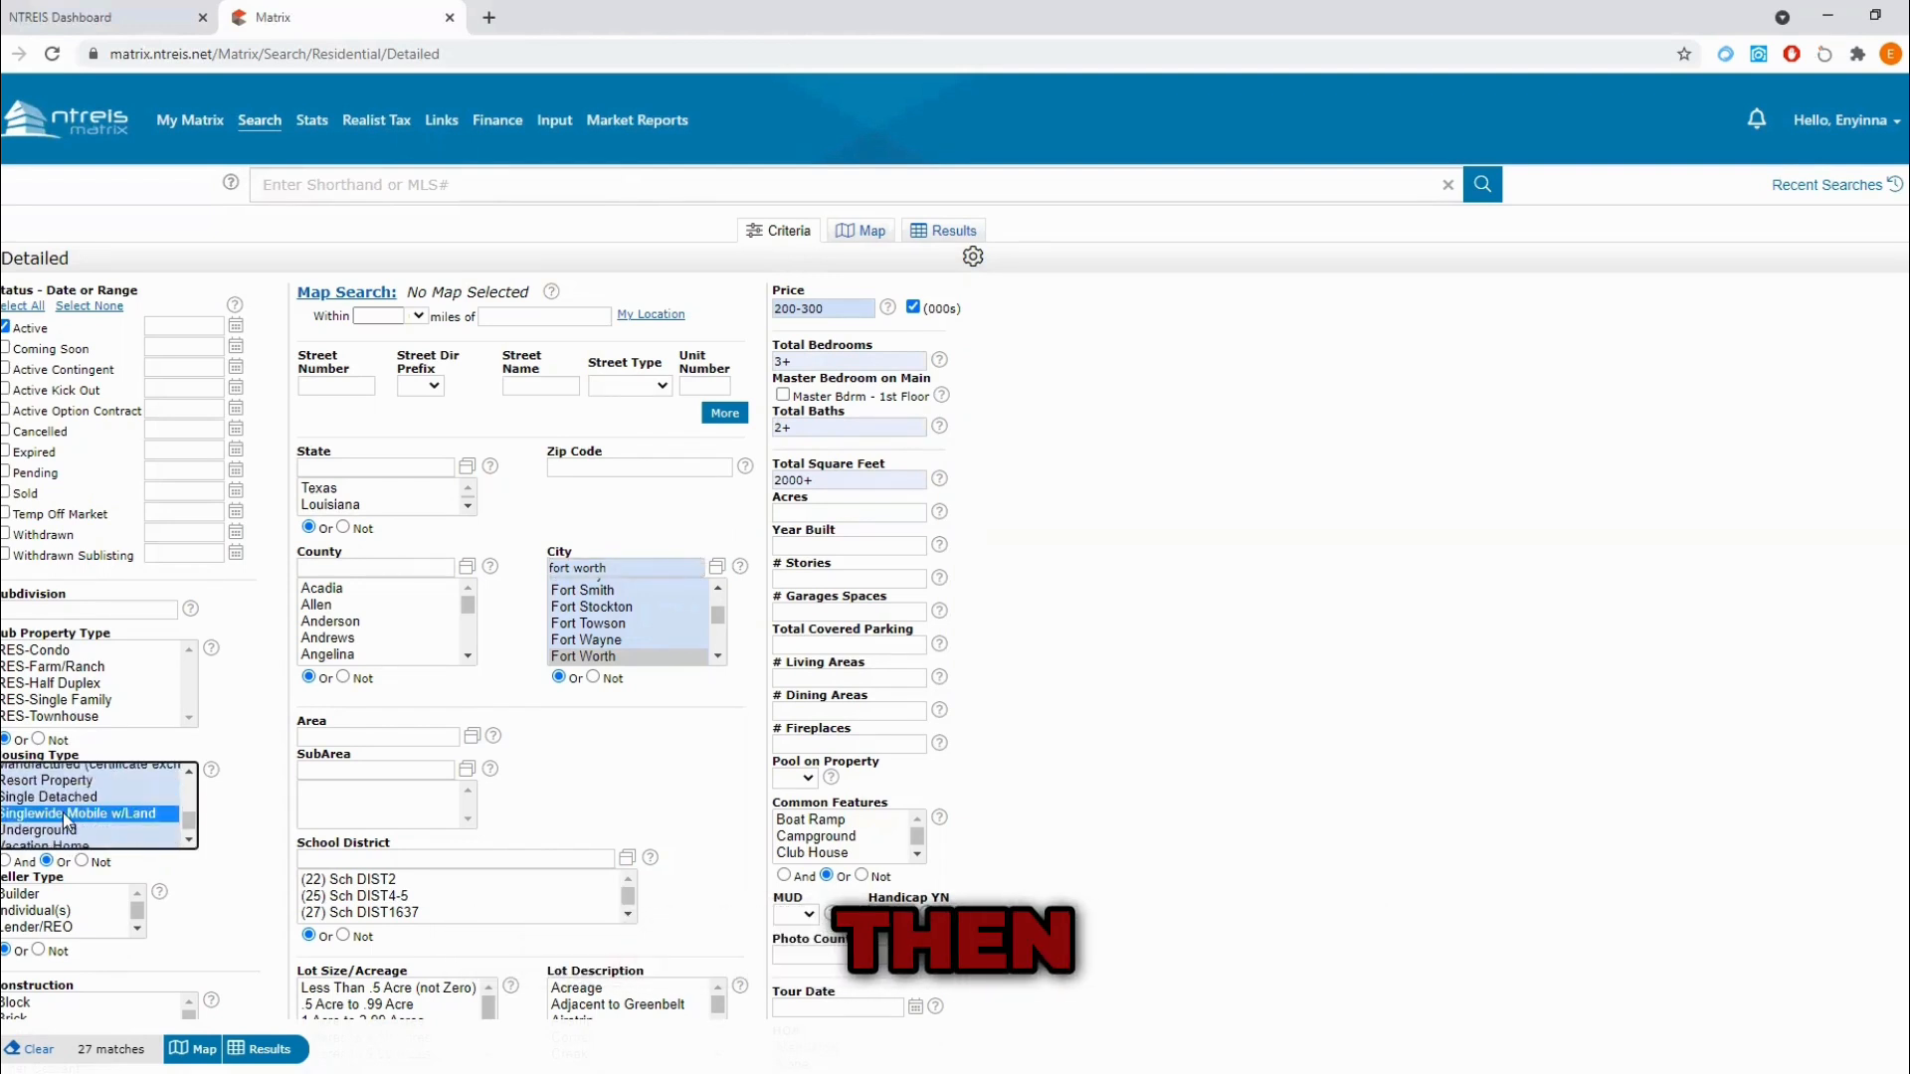
{"action": "left_click", "coordinate": [82, 861]}
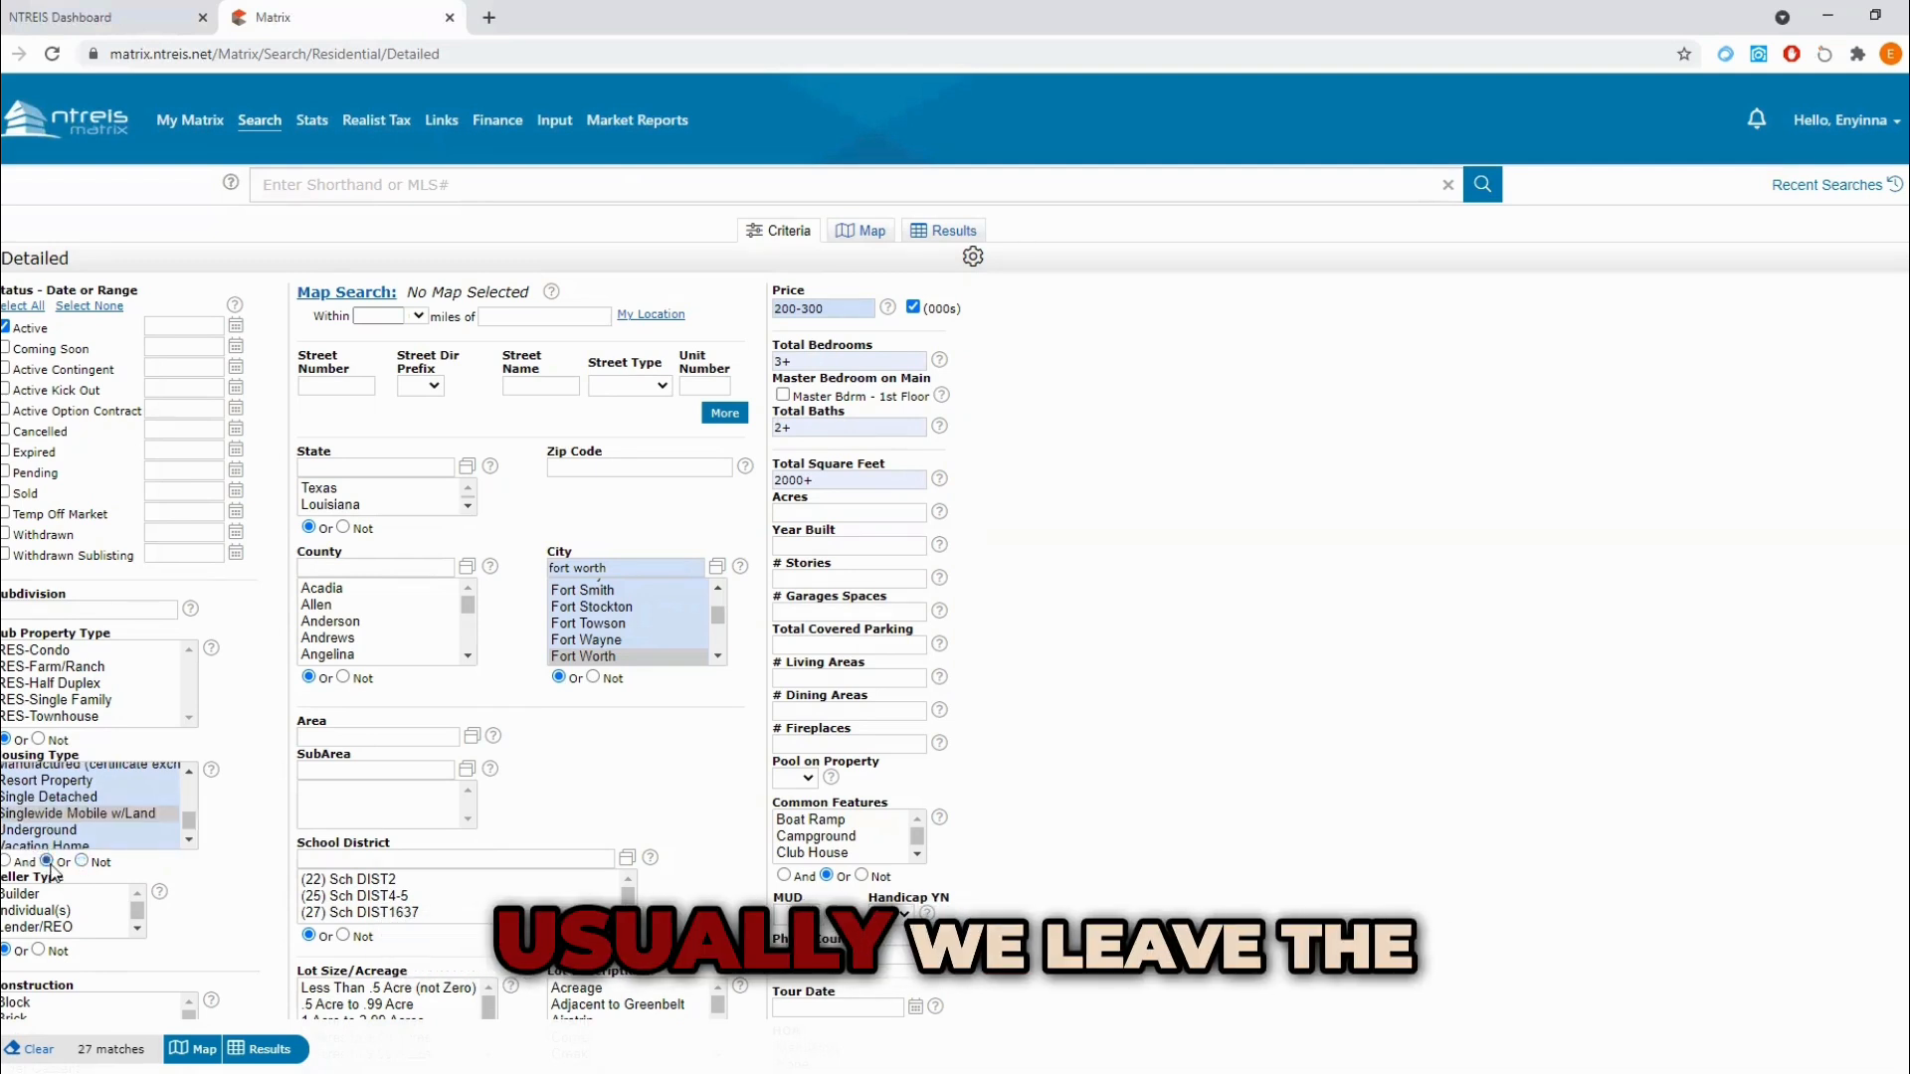
{"action": "left_click", "coordinate": [44, 798]}
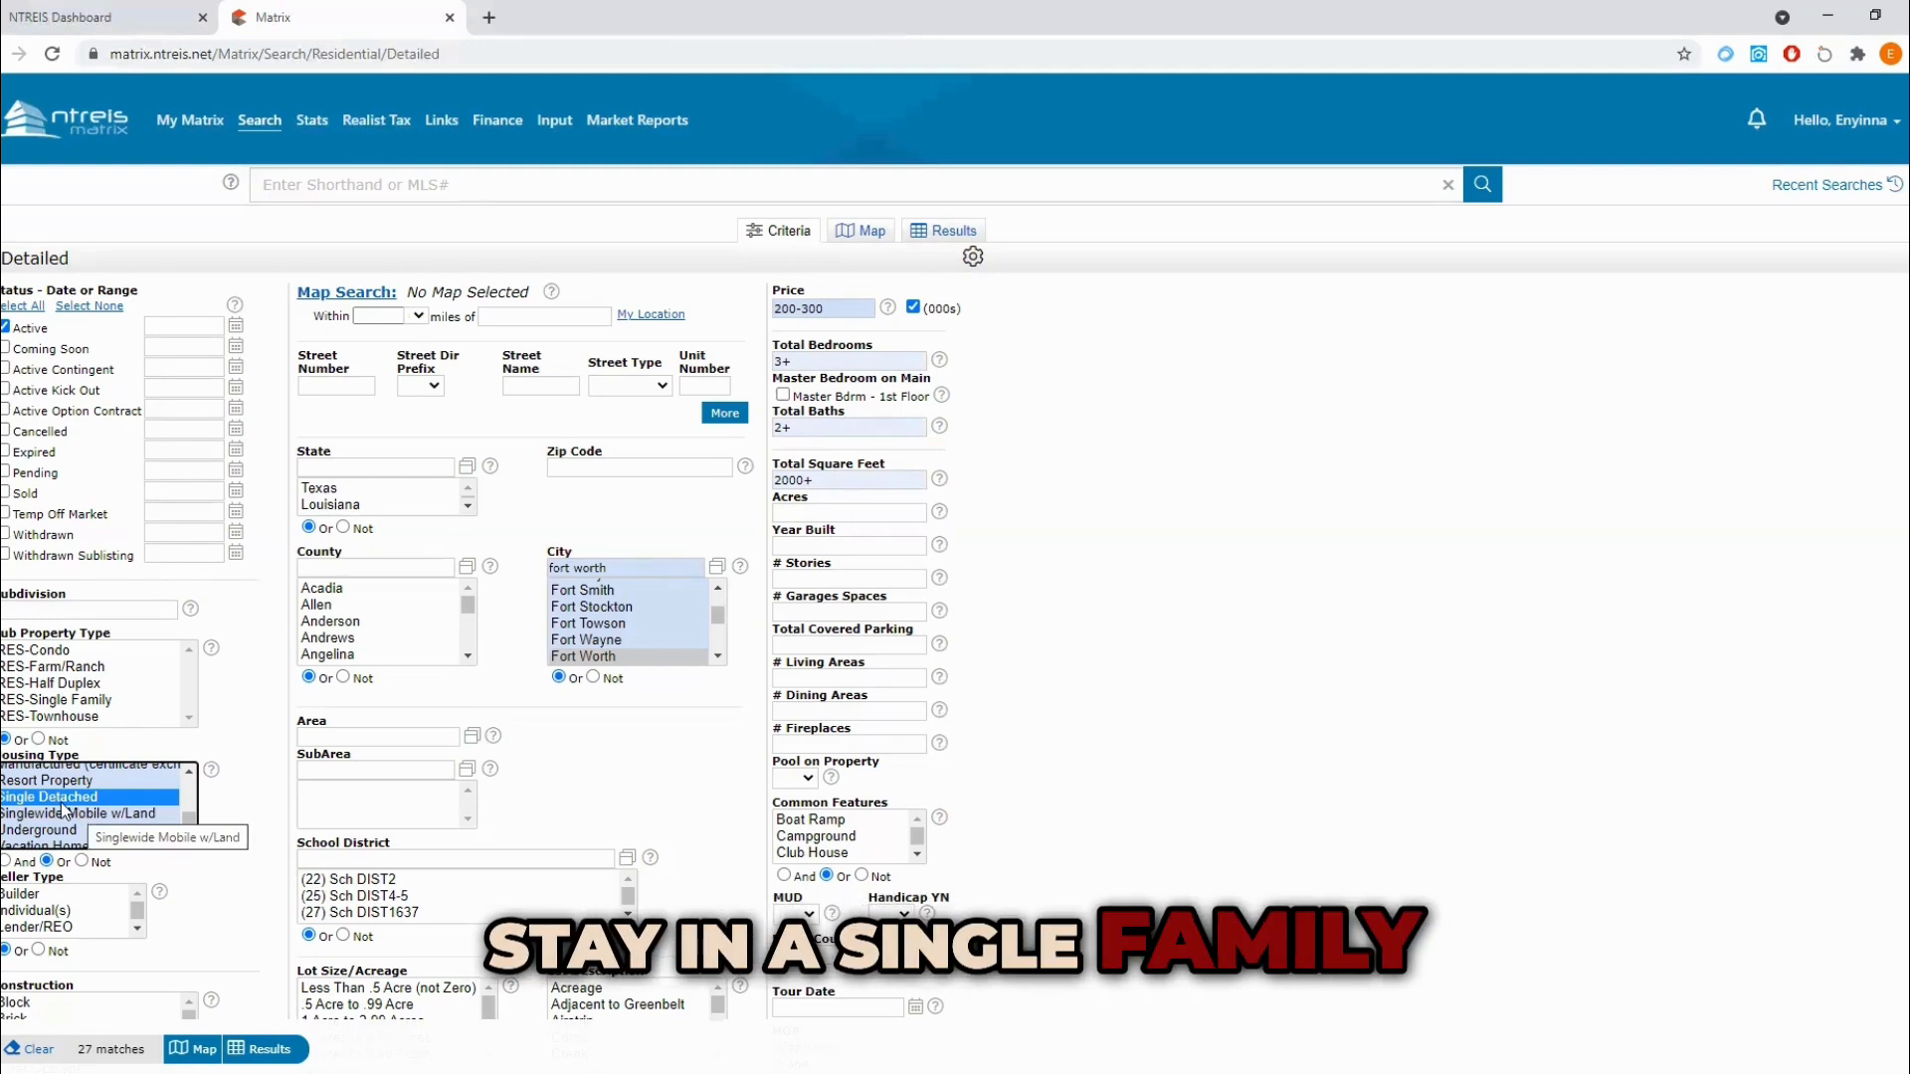
{"action": "scroll", "coordinate": [66, 811], "scroll_direction": "up", "scroll_amount": 3}
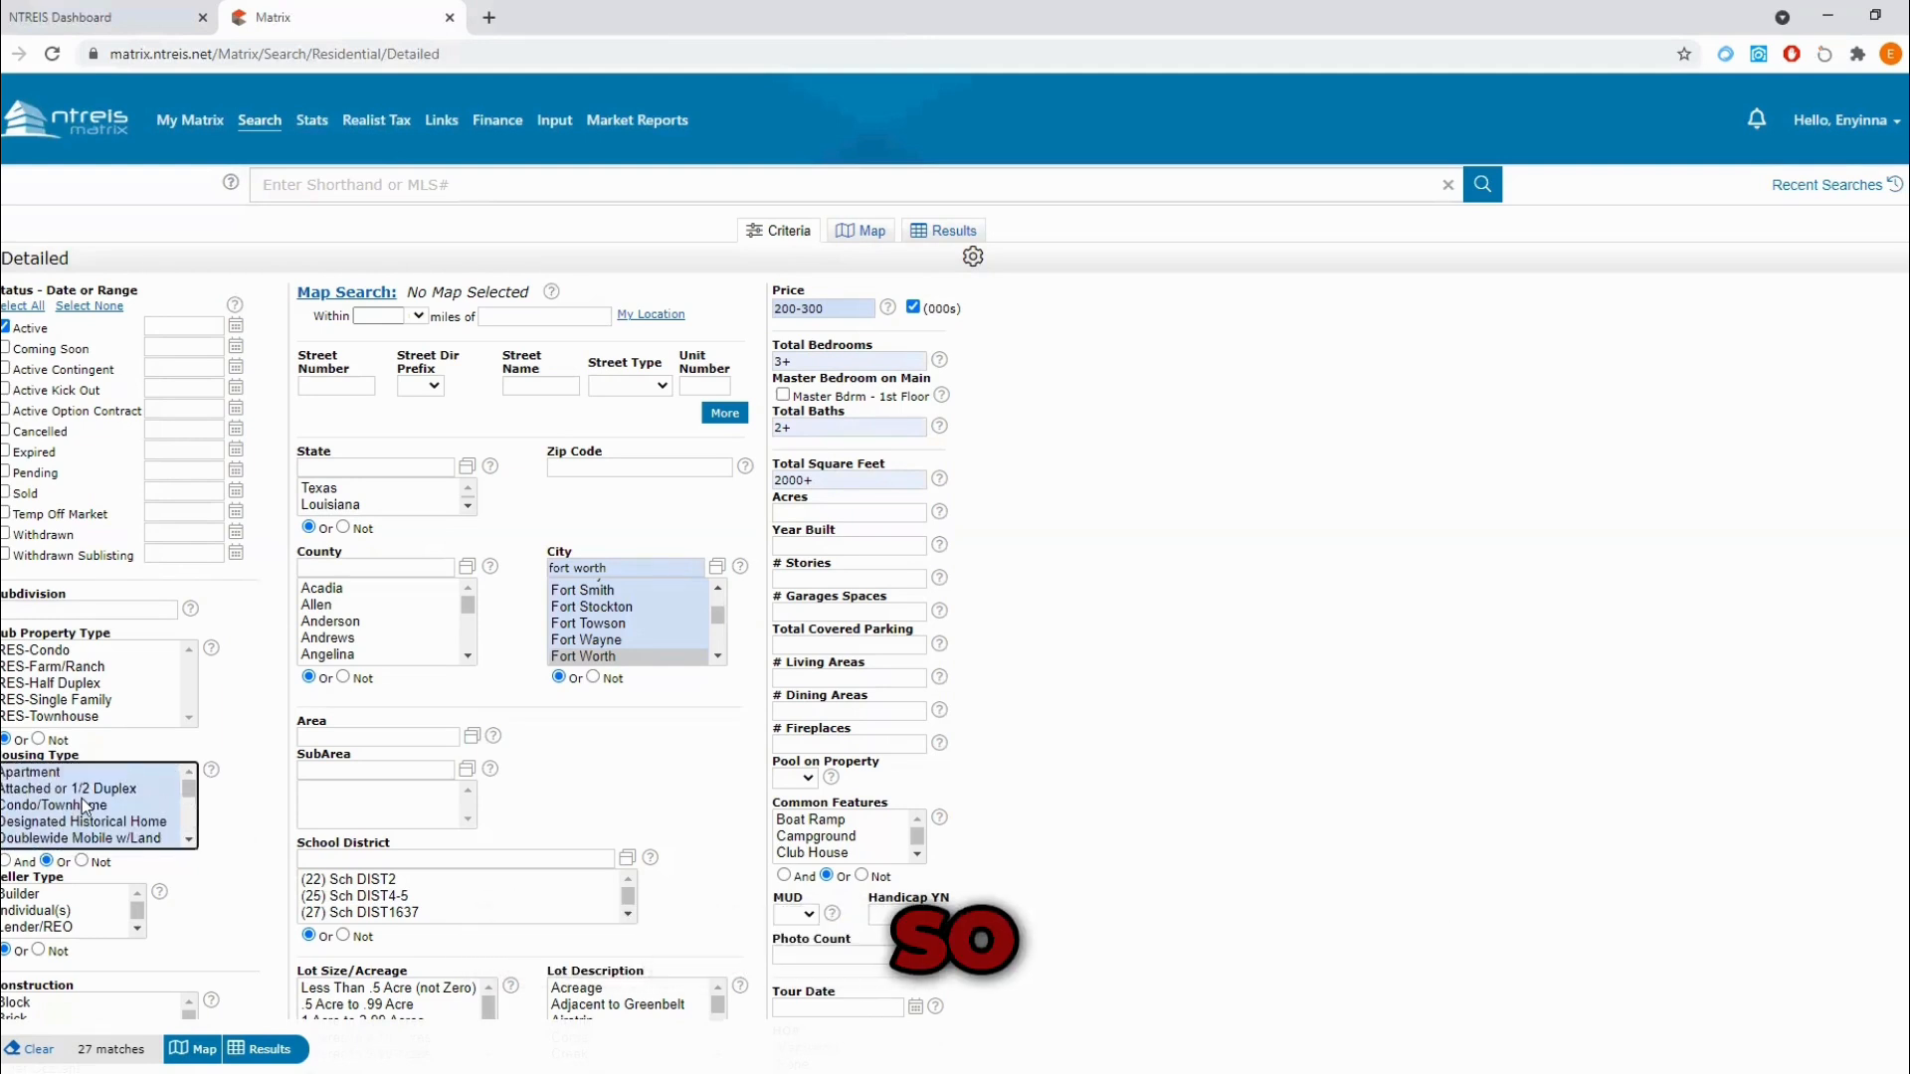
Step: Set the number of garage spaces criterion to 1+
{"action": "scroll", "coordinate": [84, 806], "scroll_direction": "down", "scroll_amount": 3}
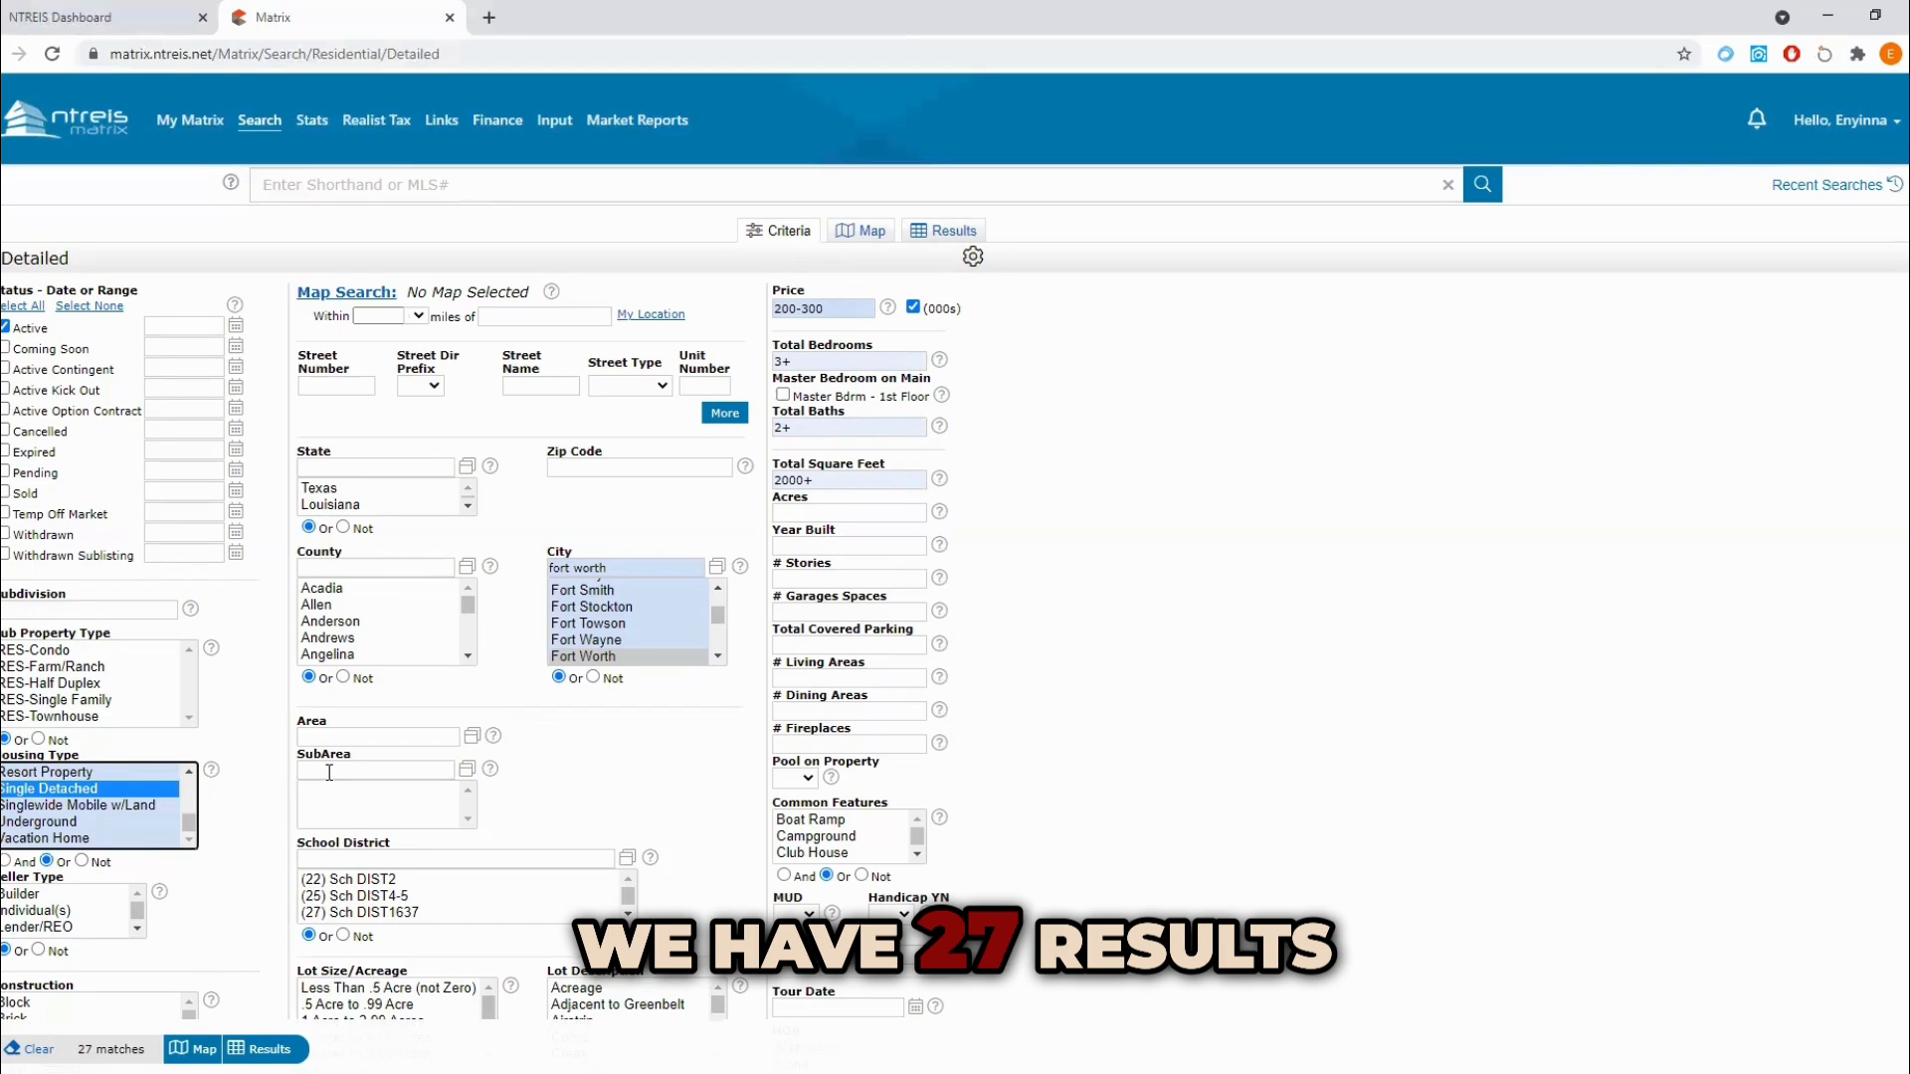
{"action": "scroll", "coordinate": [330, 773], "scroll_direction": "down", "scroll_amount": 2}
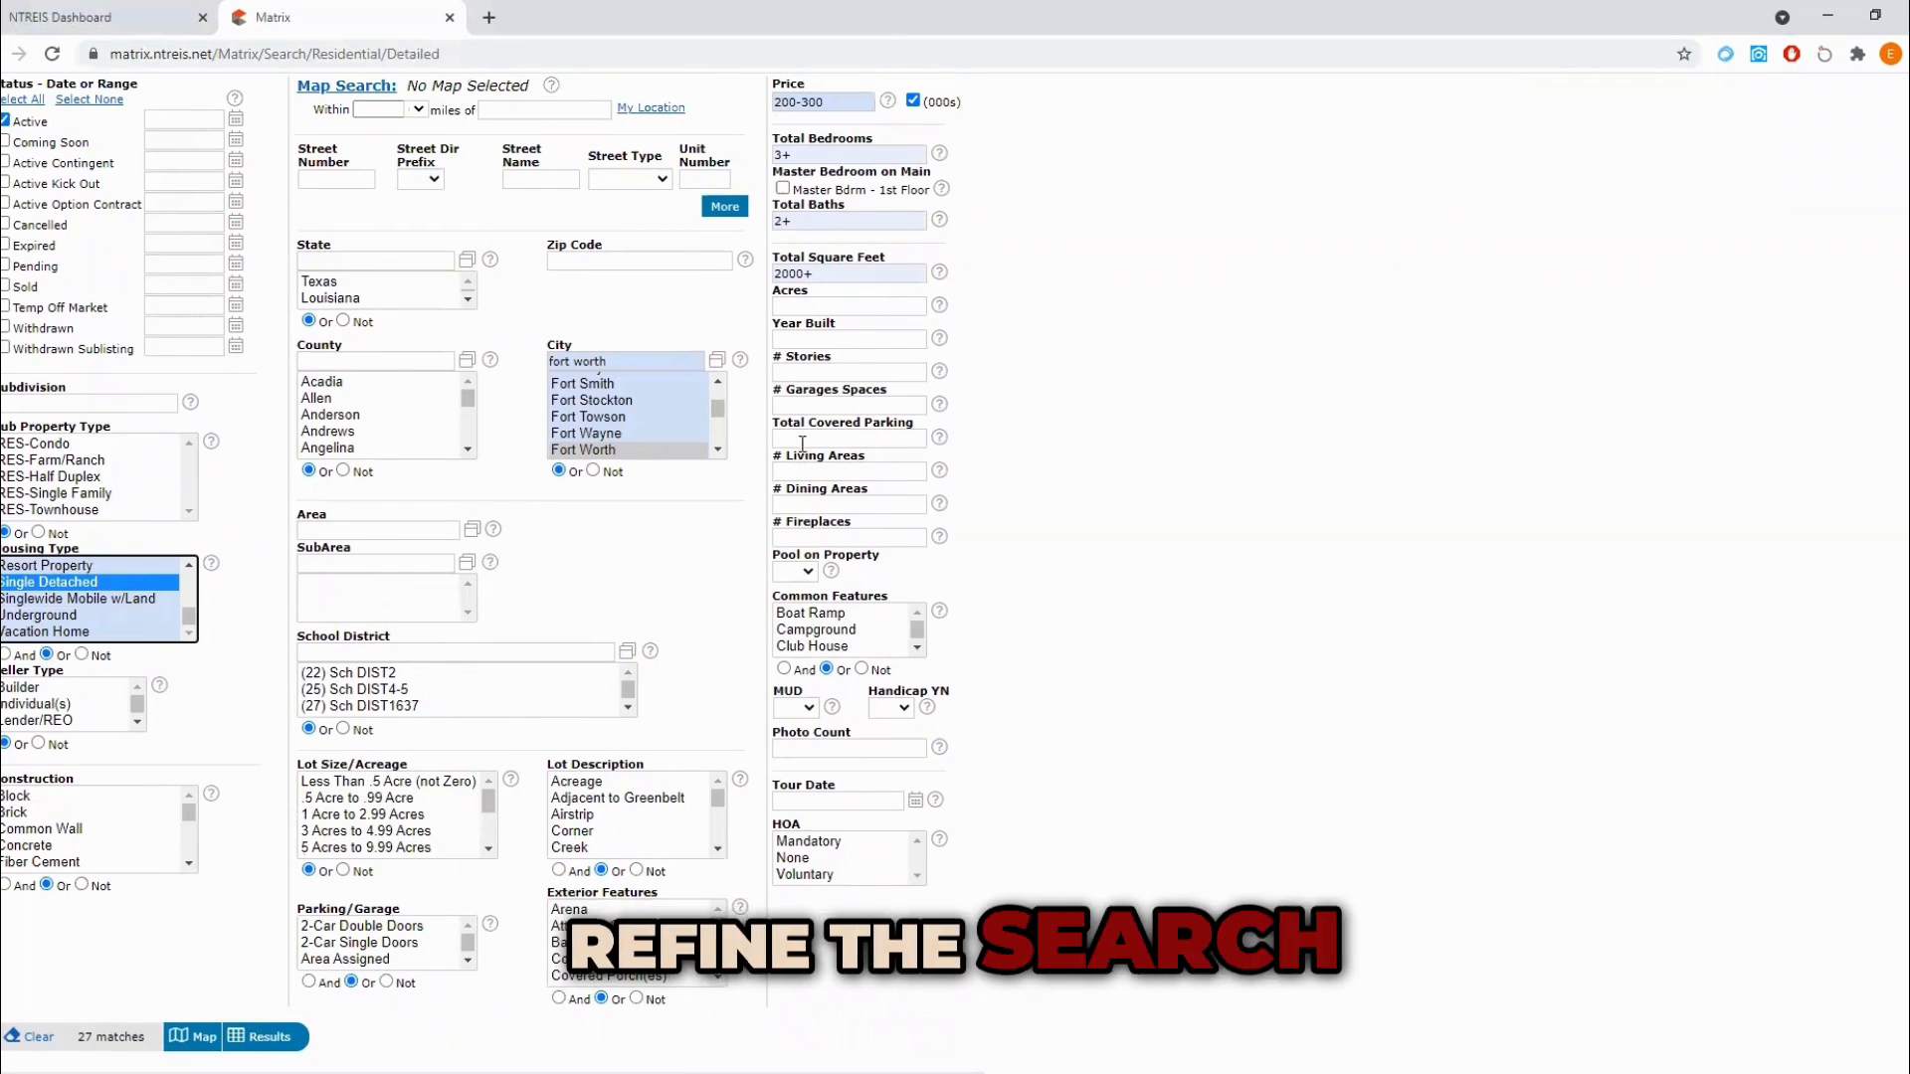
{"action": "left_click", "coordinate": [804, 405]}
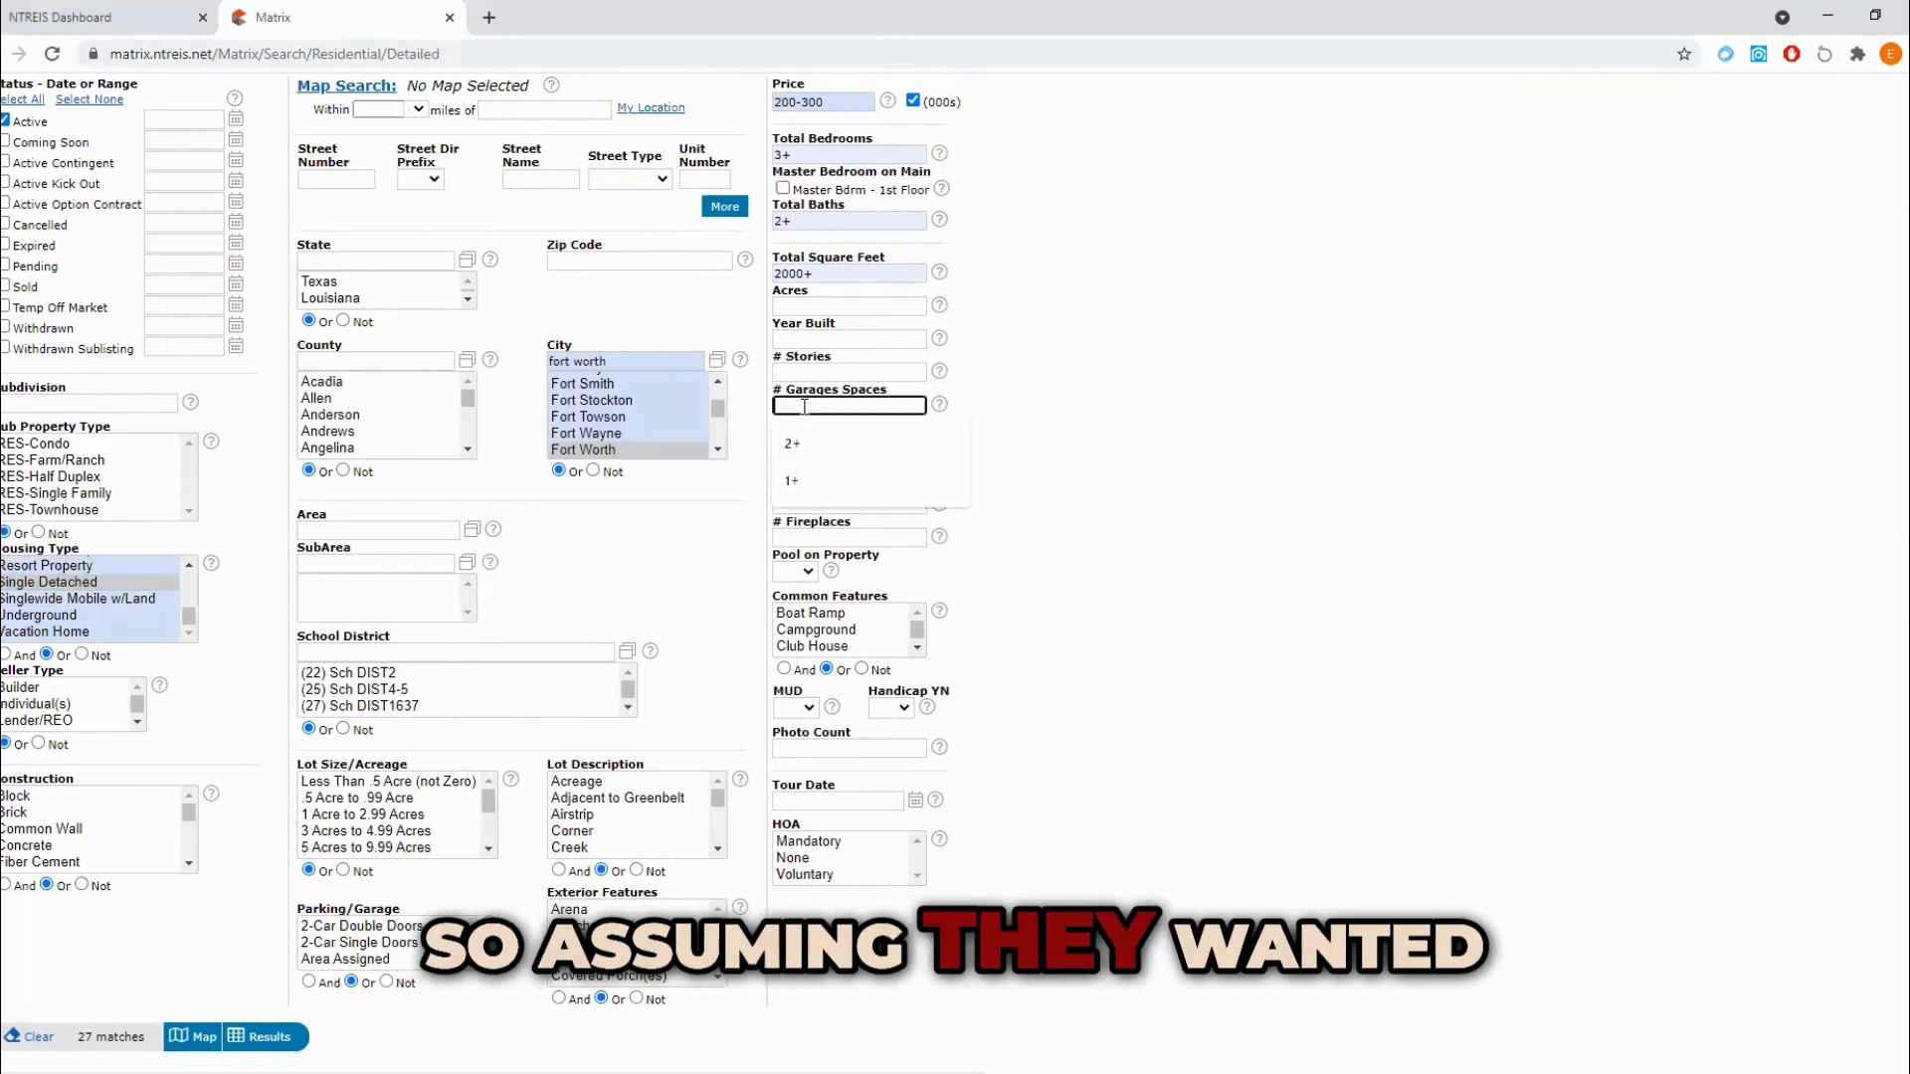
{"action": "left_click", "coordinate": [793, 482]}
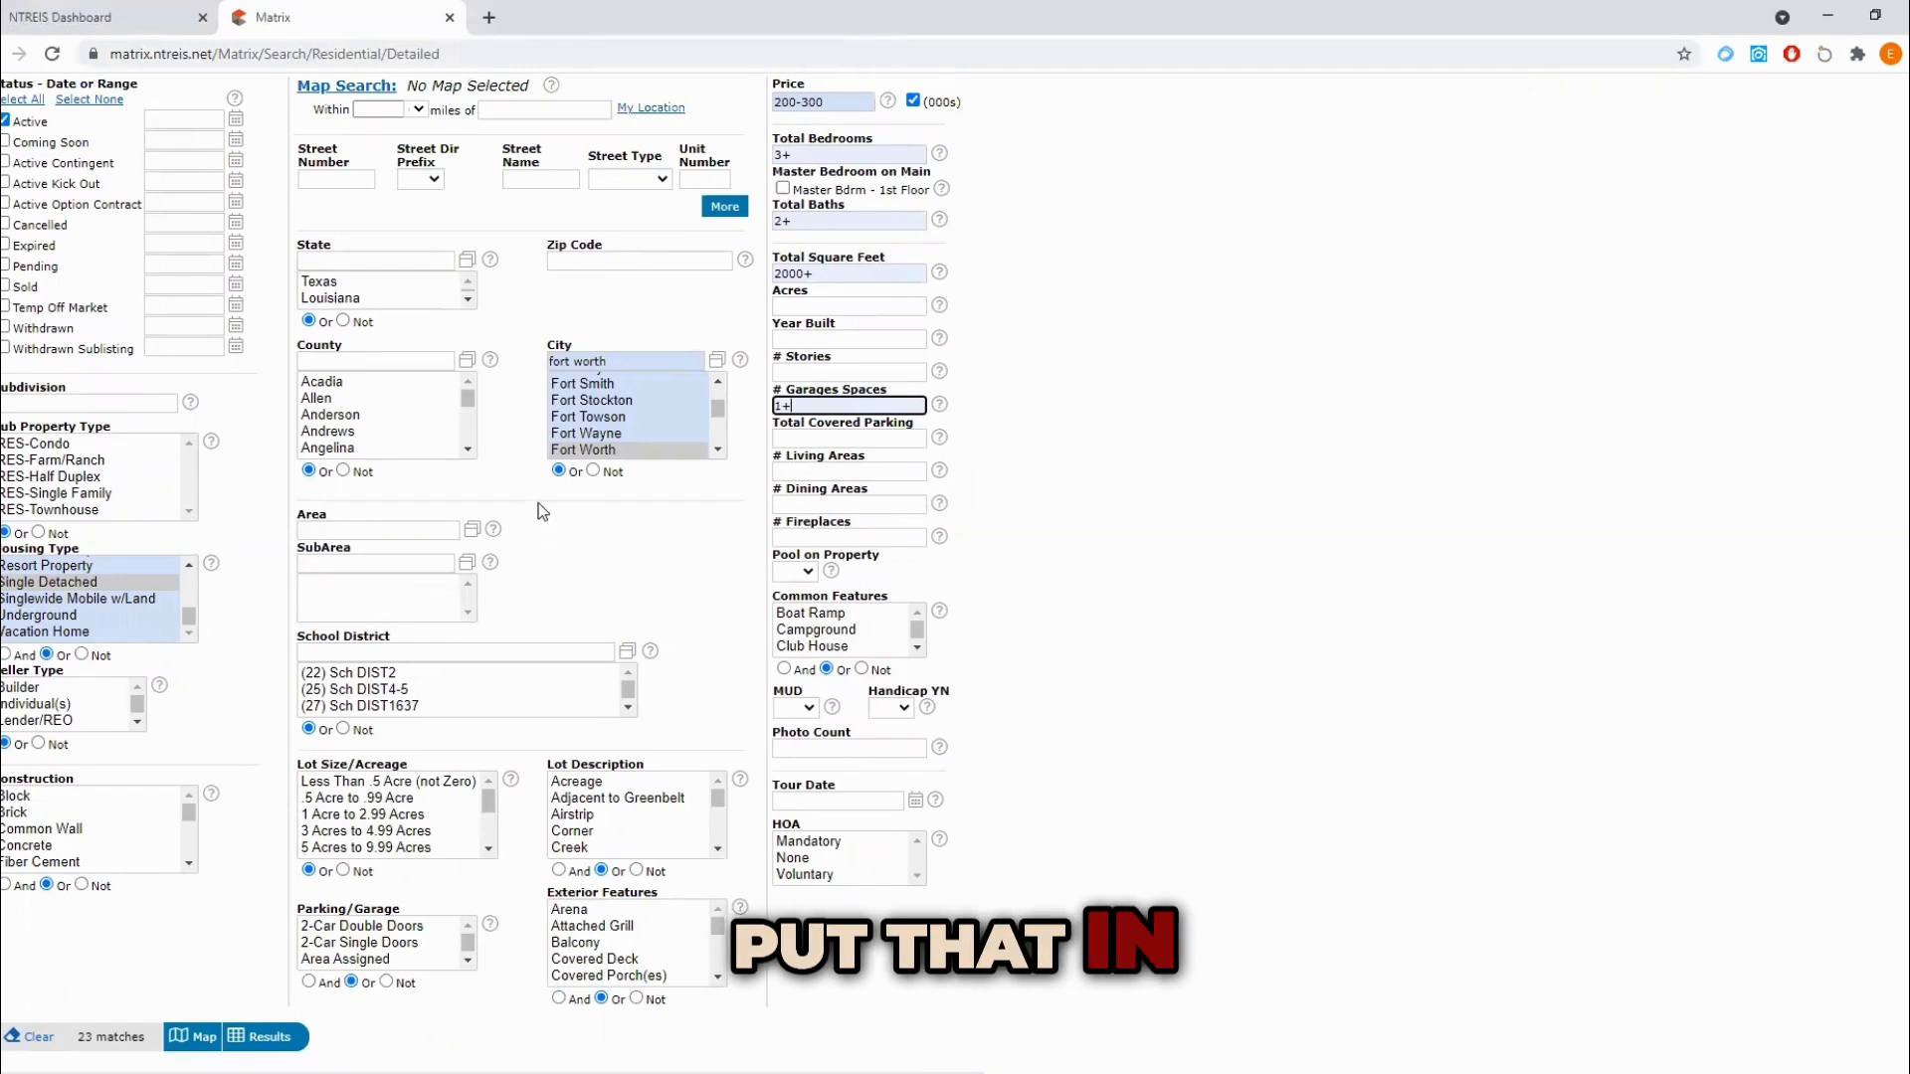
Step: Show the listings matching the search criteria and start a new auto email from the results
{"action": "scroll", "coordinate": [617, 418], "scroll_direction": "up", "scroll_amount": 2}
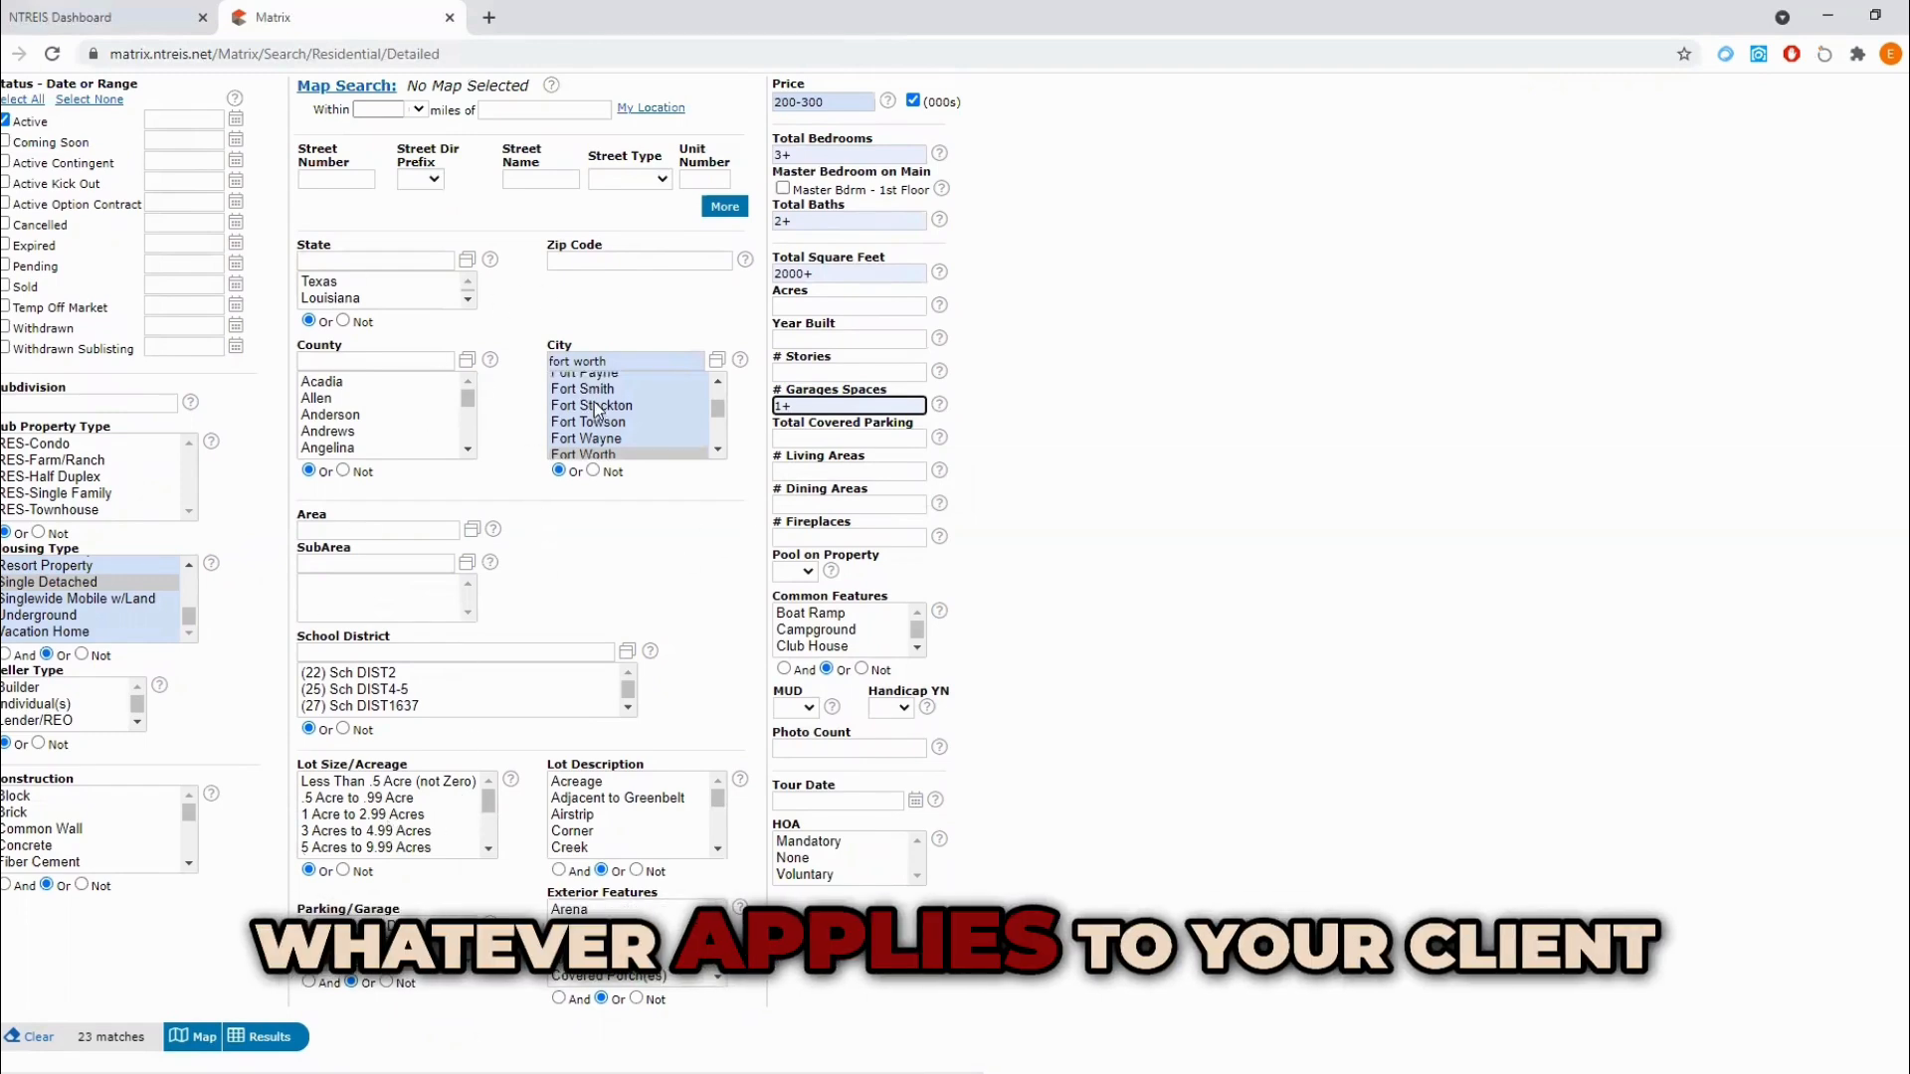
{"action": "scroll", "coordinate": [747, 497], "scroll_direction": "up", "scroll_amount": 2}
{"action": "scroll", "coordinate": [761, 479], "scroll_direction": "down", "scroll_amount": 3}
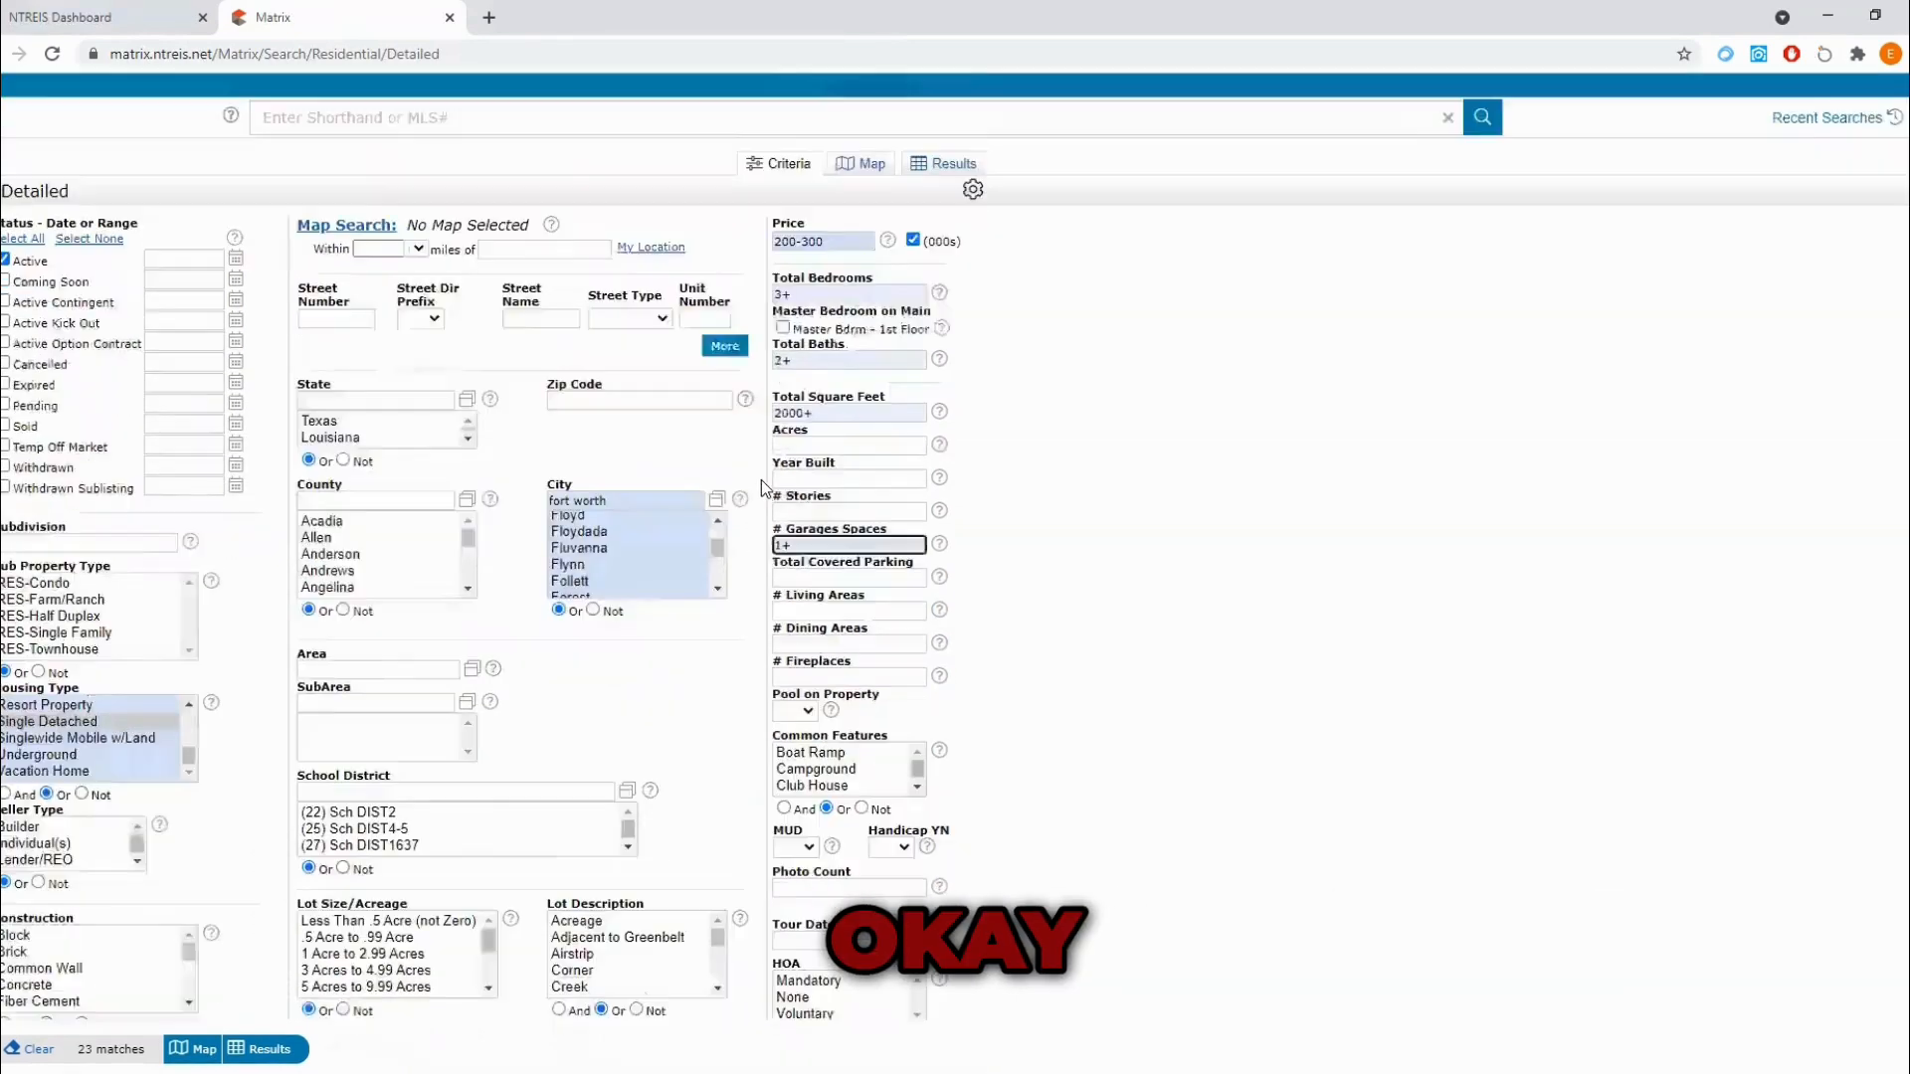
{"action": "left_click", "coordinate": [264, 935]}
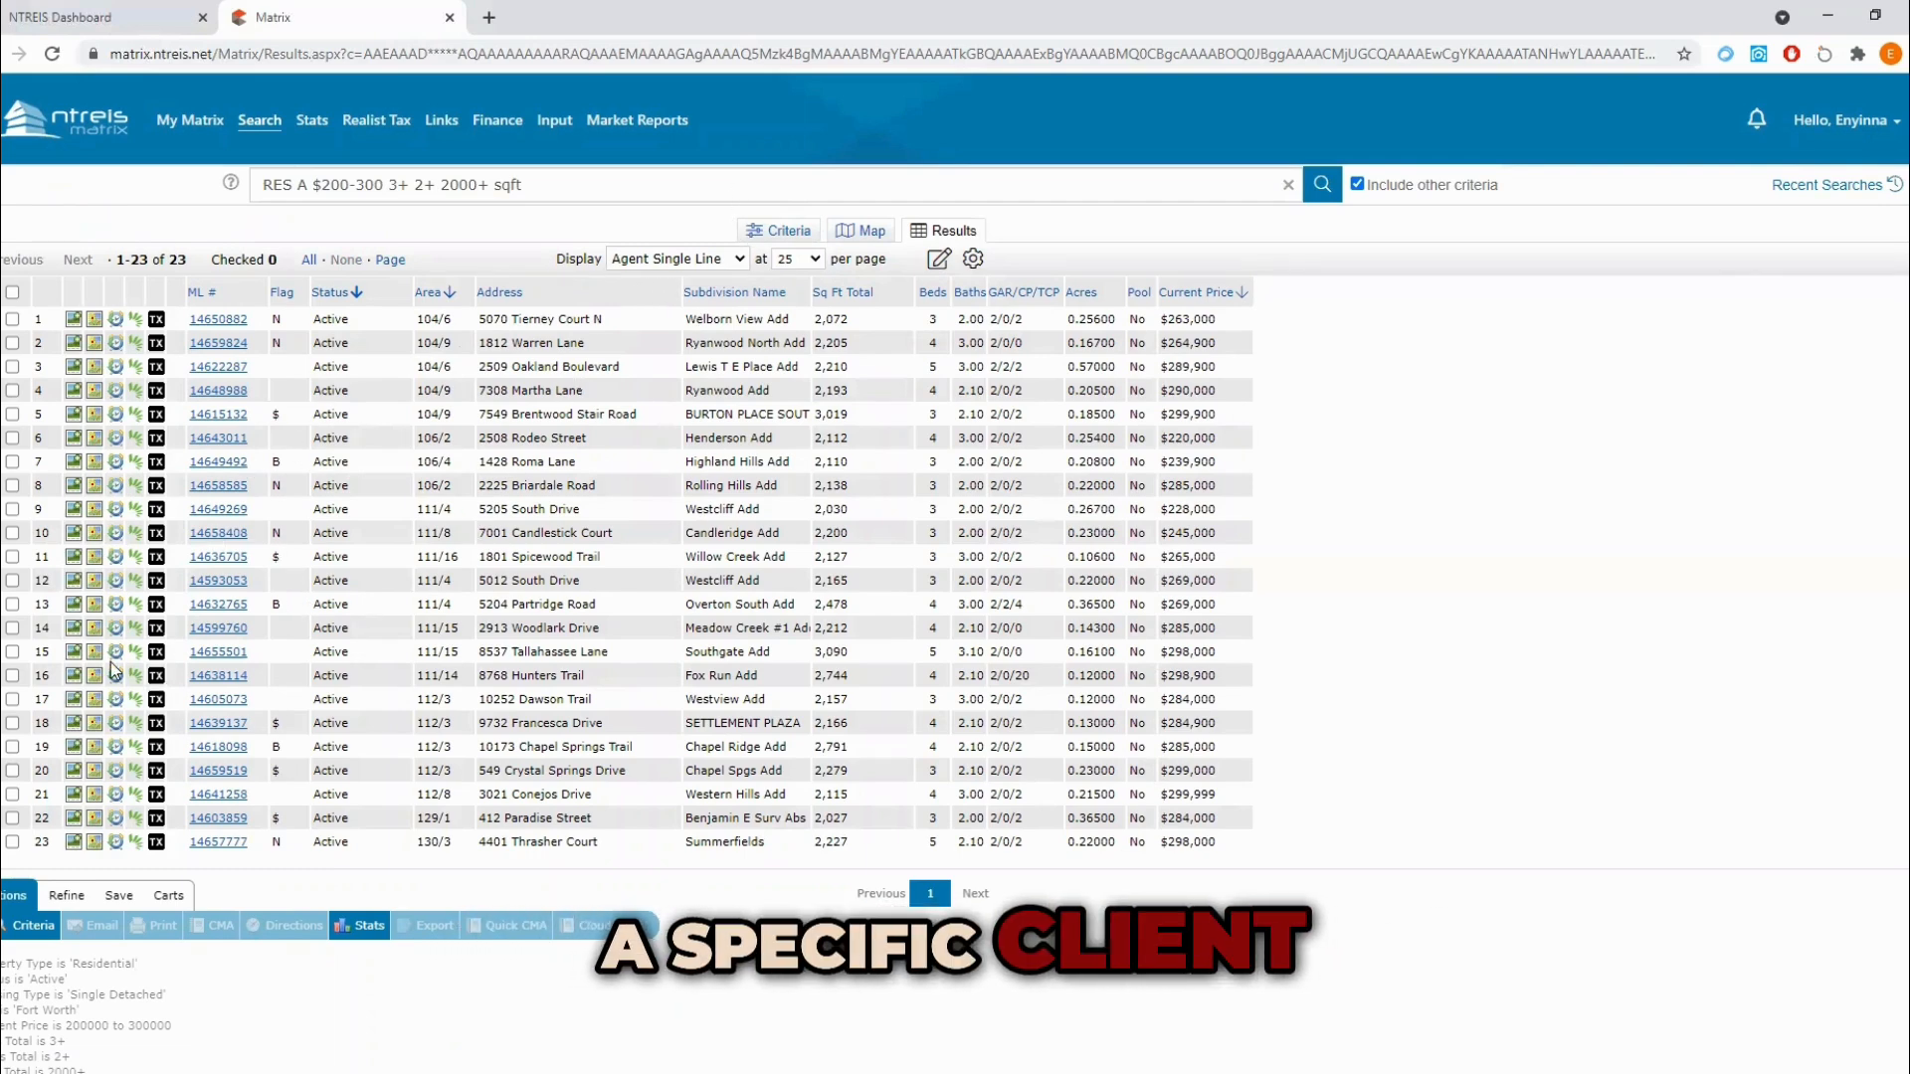
{"action": "left_click", "coordinate": [116, 901]}
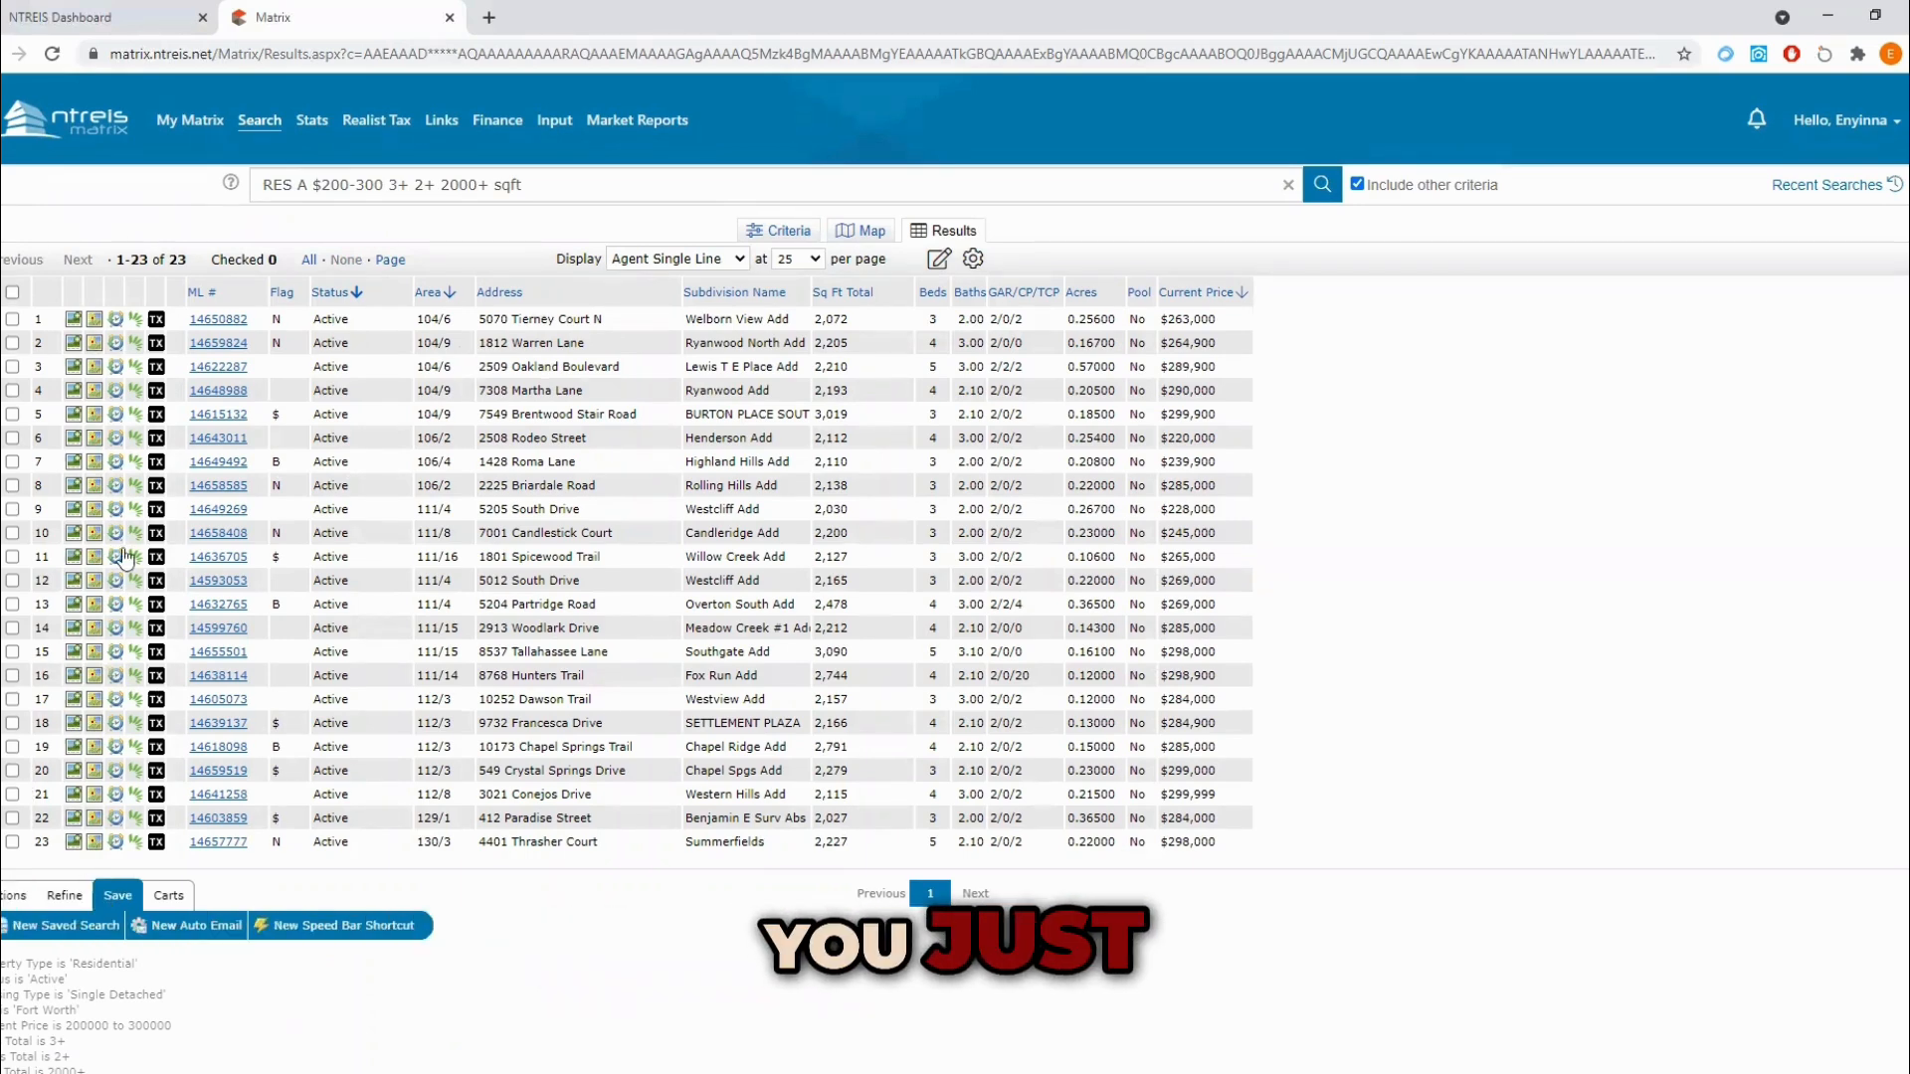
{"action": "left_click", "coordinate": [185, 933]}
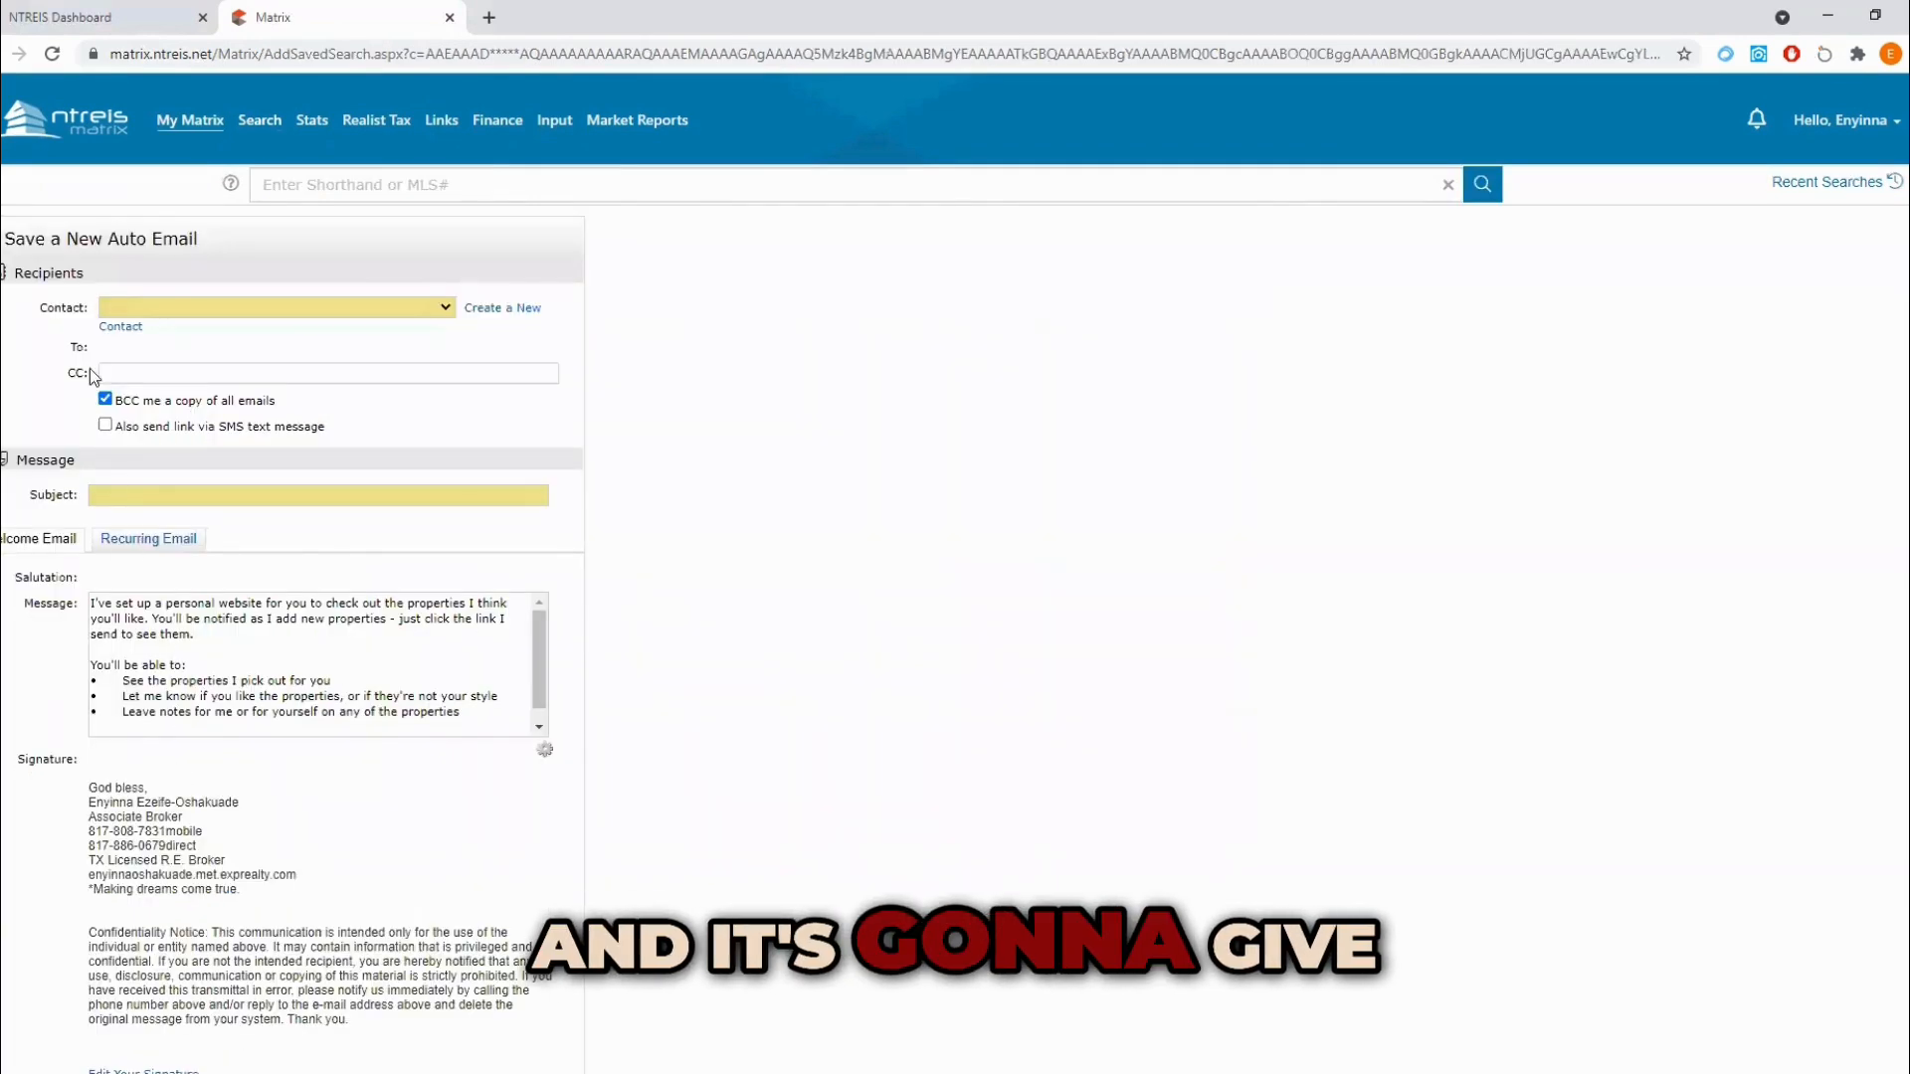
Step: Create a new contact for the auto email and fill in the client's first name, last name and email address
{"action": "scroll", "coordinate": [180, 718], "scroll_direction": "down", "scroll_amount": 4}
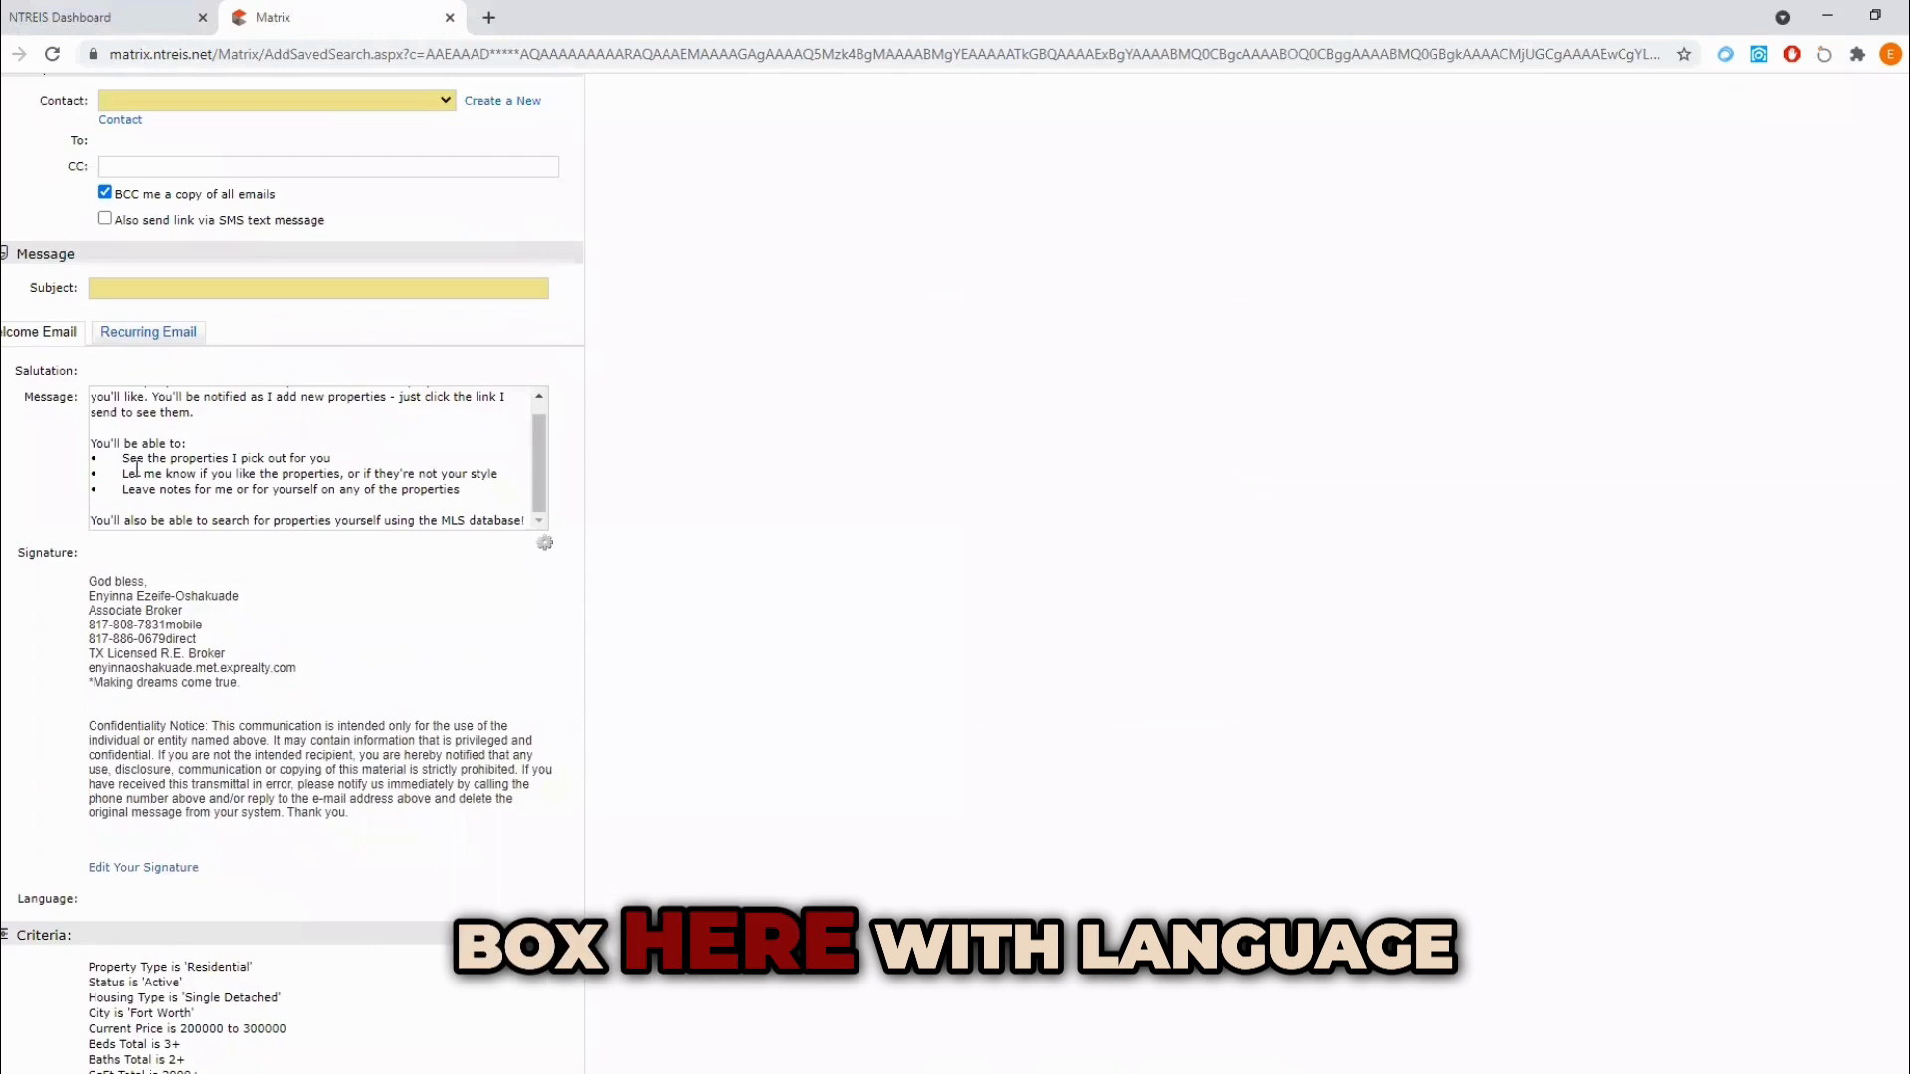
{"action": "scroll", "coordinate": [139, 492], "scroll_direction": "up", "scroll_amount": 1}
{"action": "scroll", "coordinate": [140, 492], "scroll_direction": "up", "scroll_amount": 2}
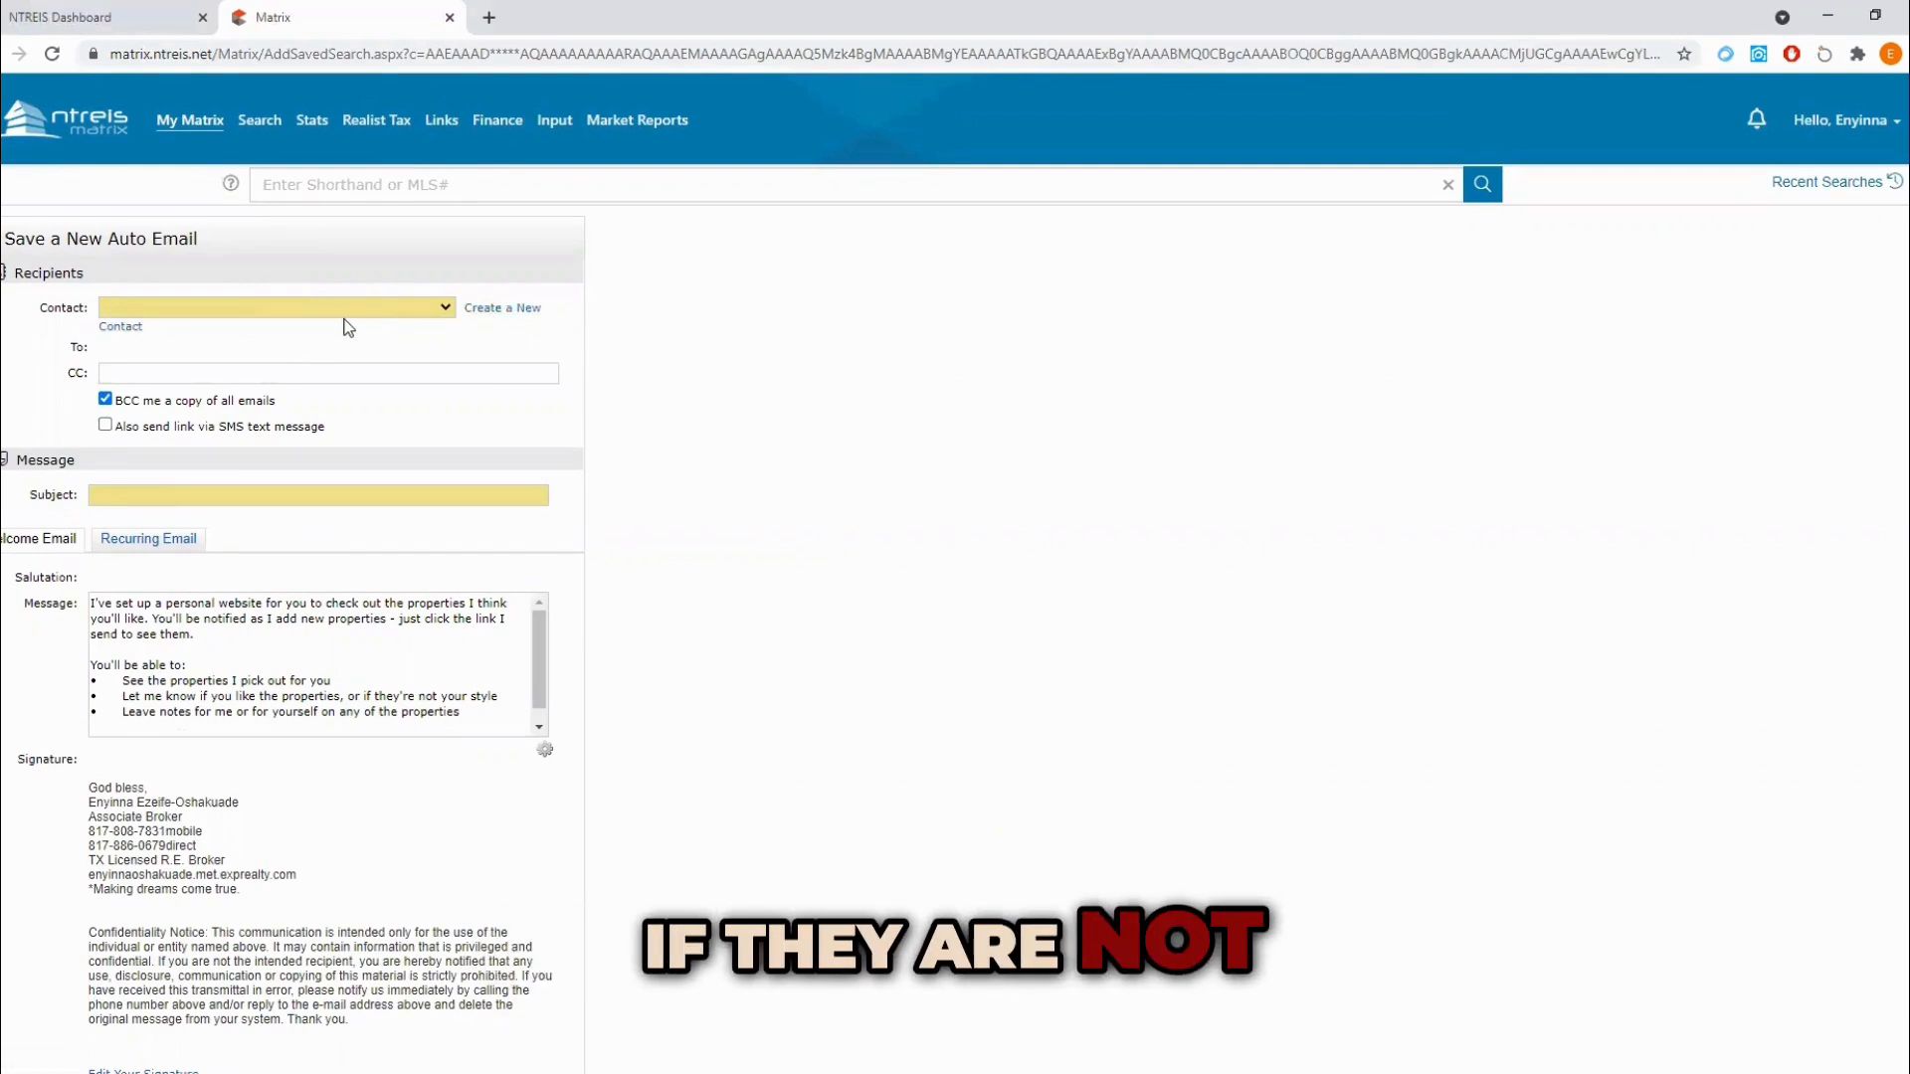
{"action": "left_click", "coordinate": [499, 310]}
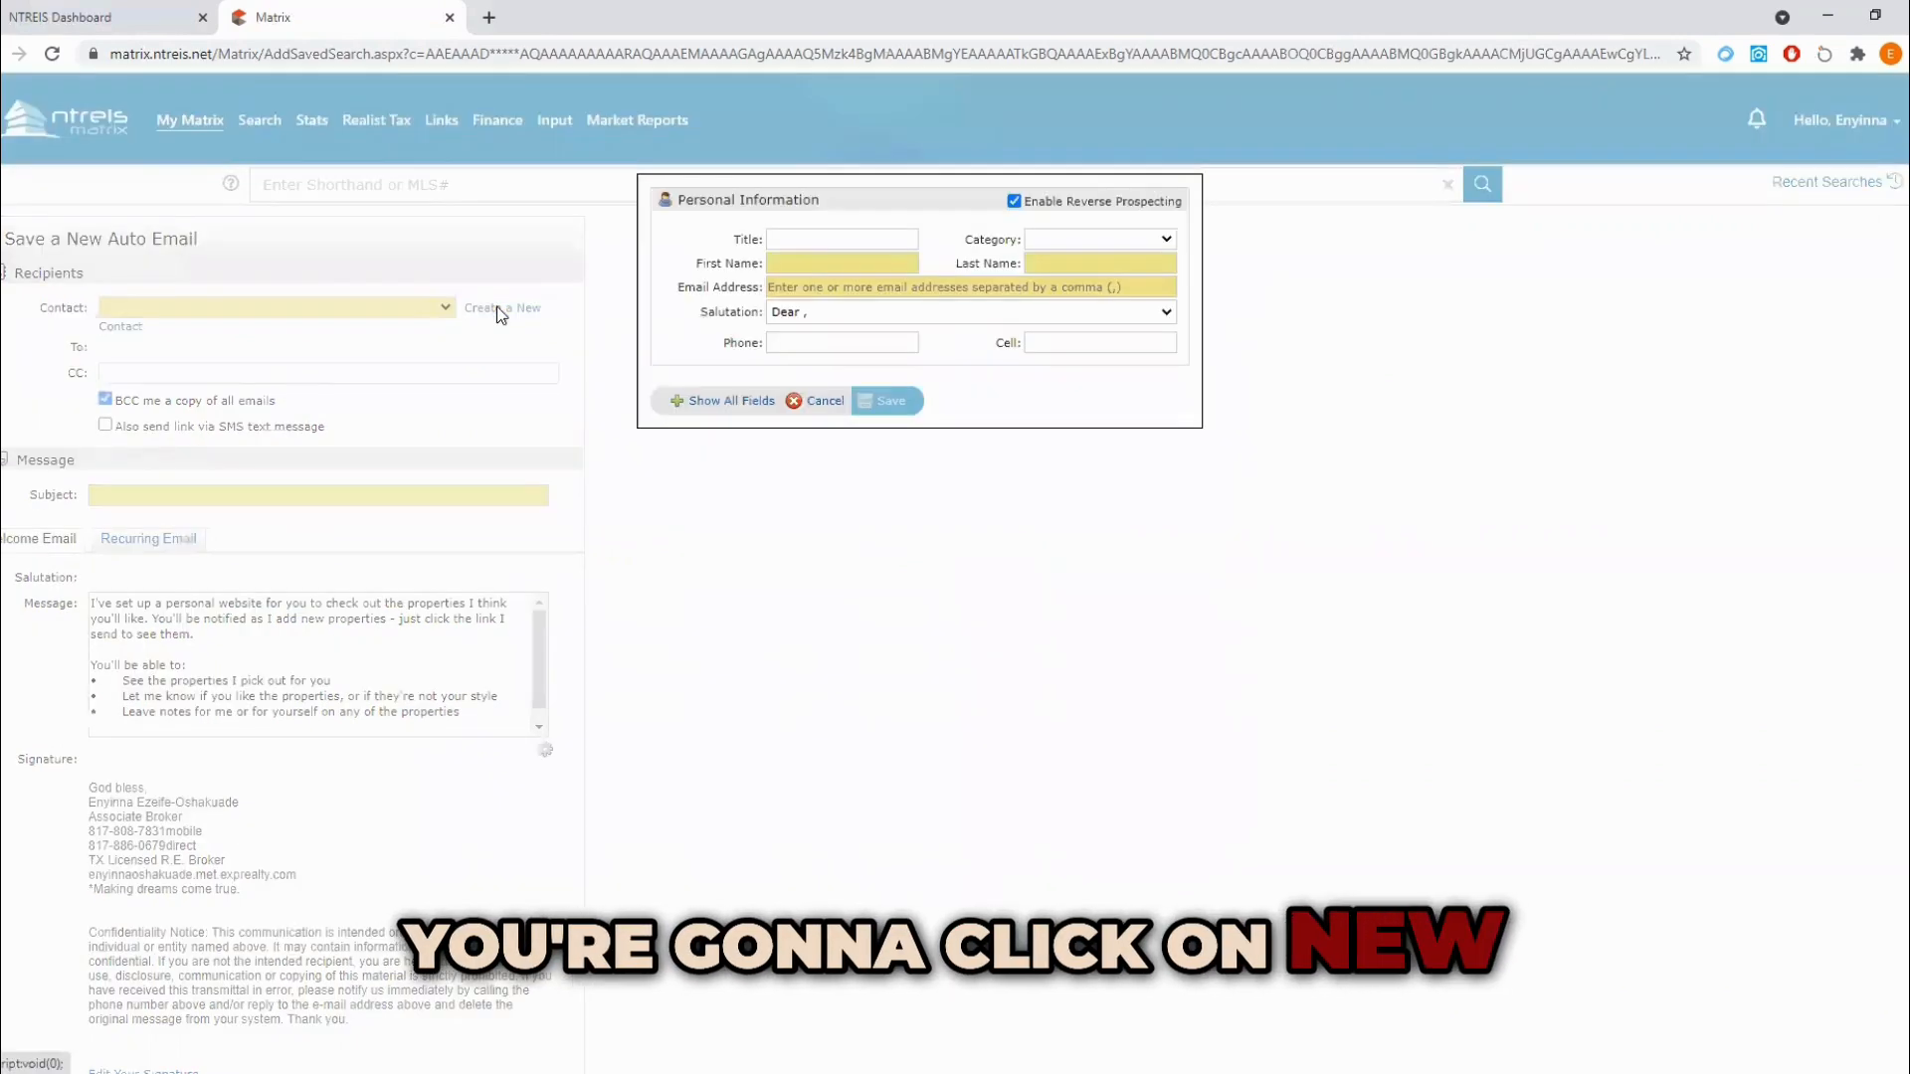
{"action": "left_click", "coordinate": [802, 262]}
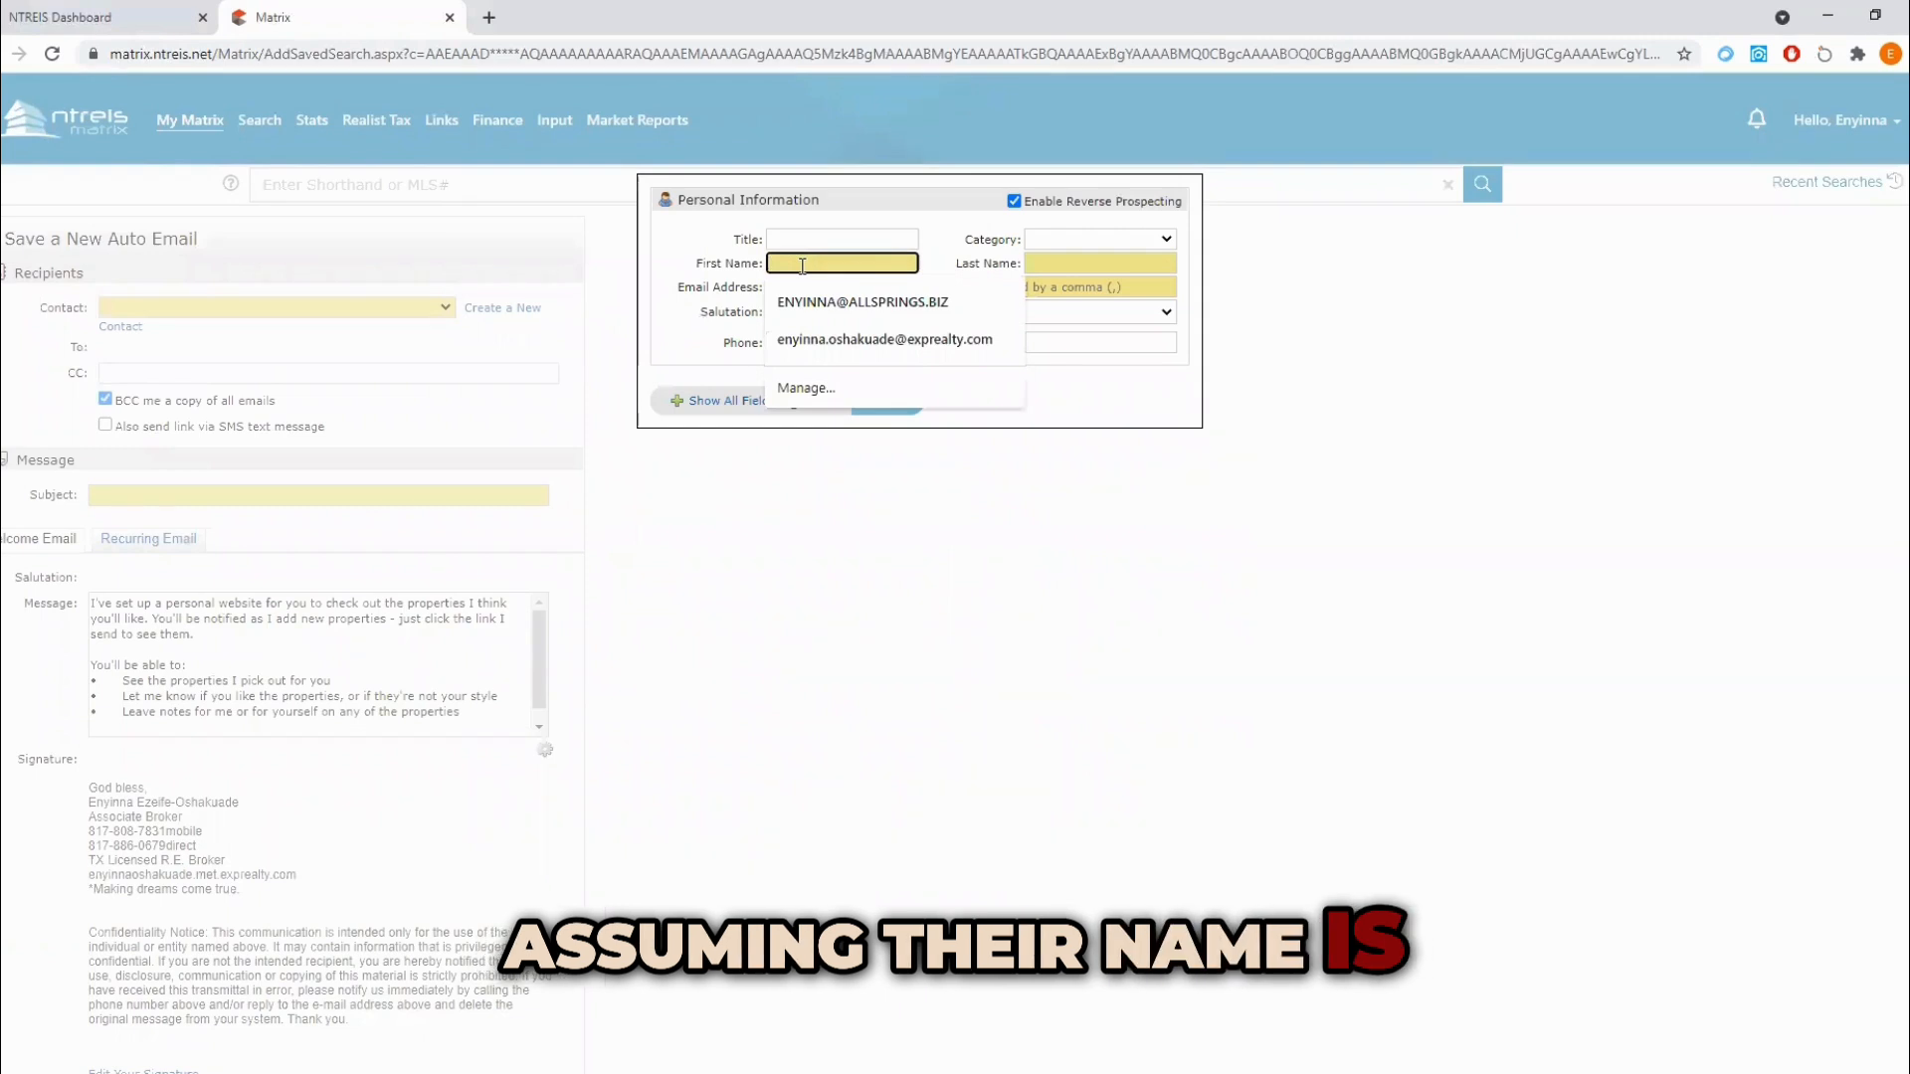
{"action": "type", "text": "E"}
{"action": "left_click", "coordinate": [1155, 262]}
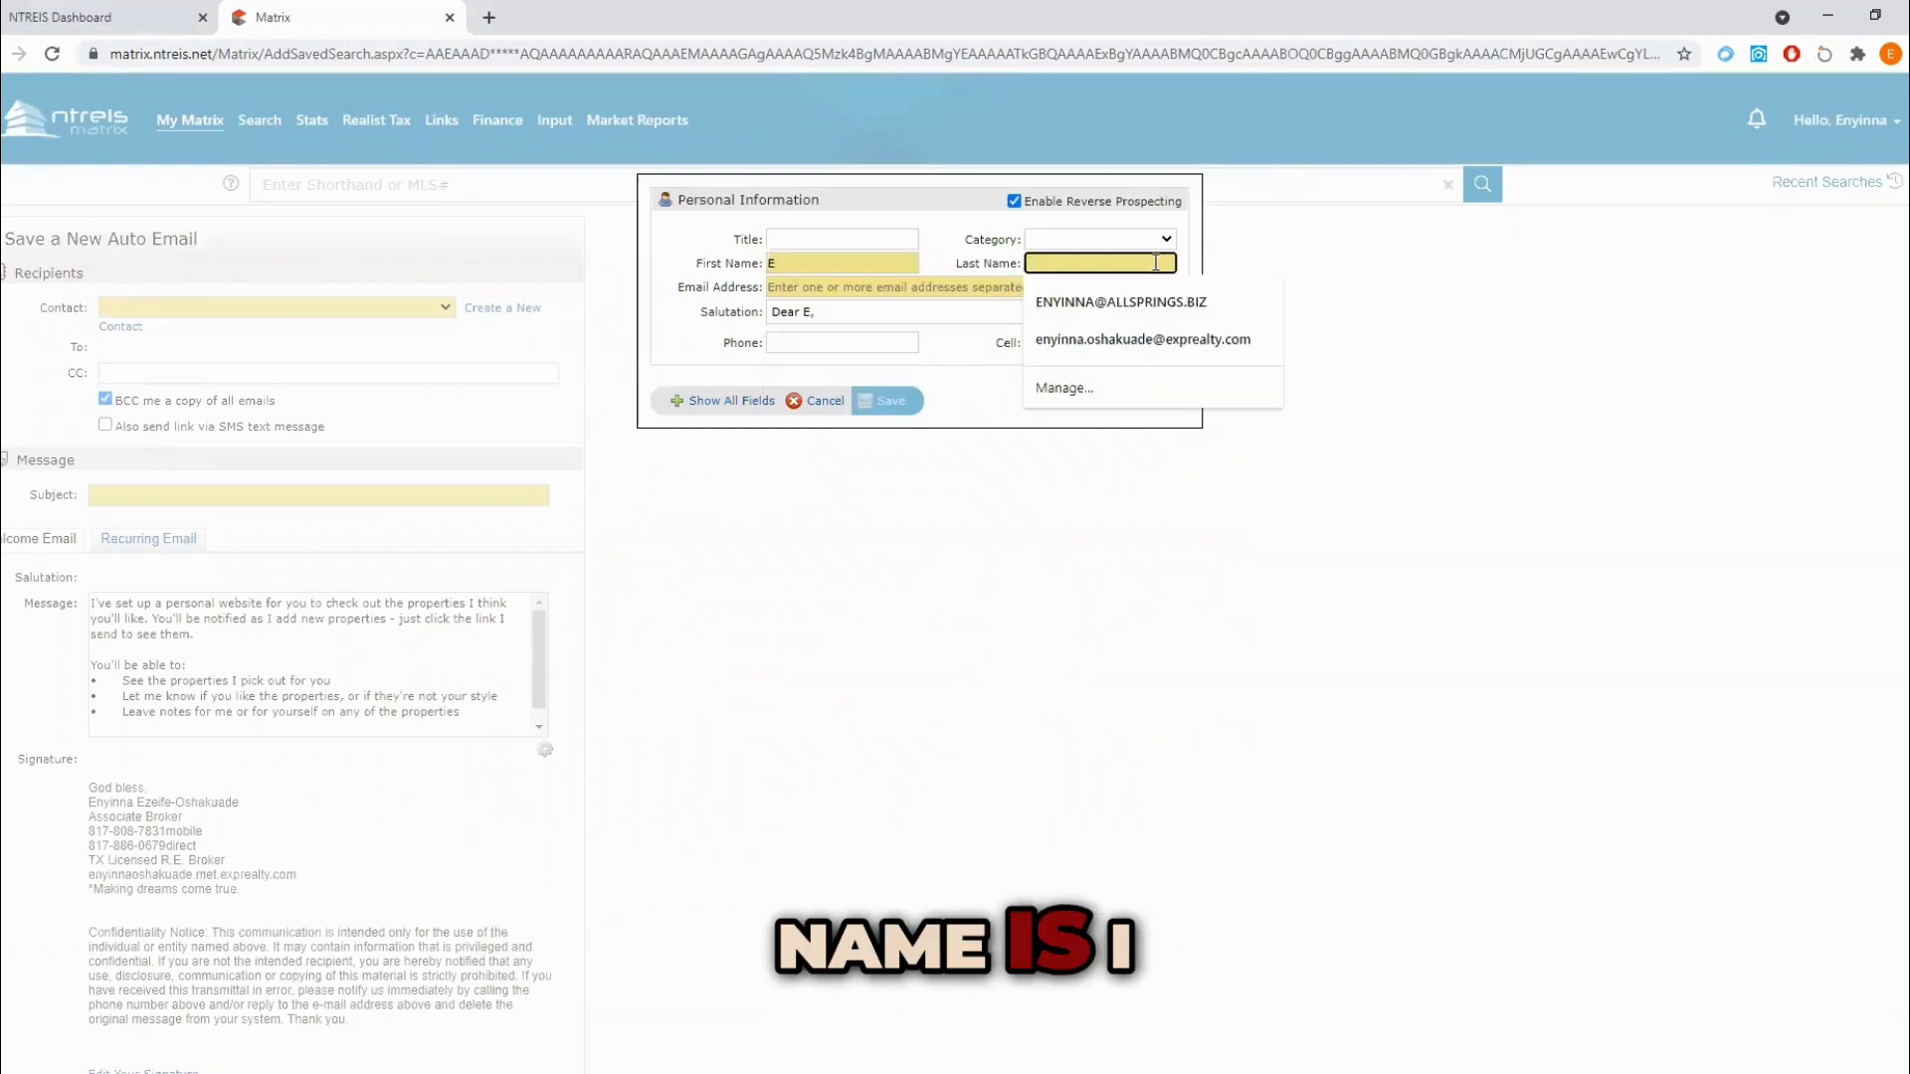
{"action": "type", "text": "I"}
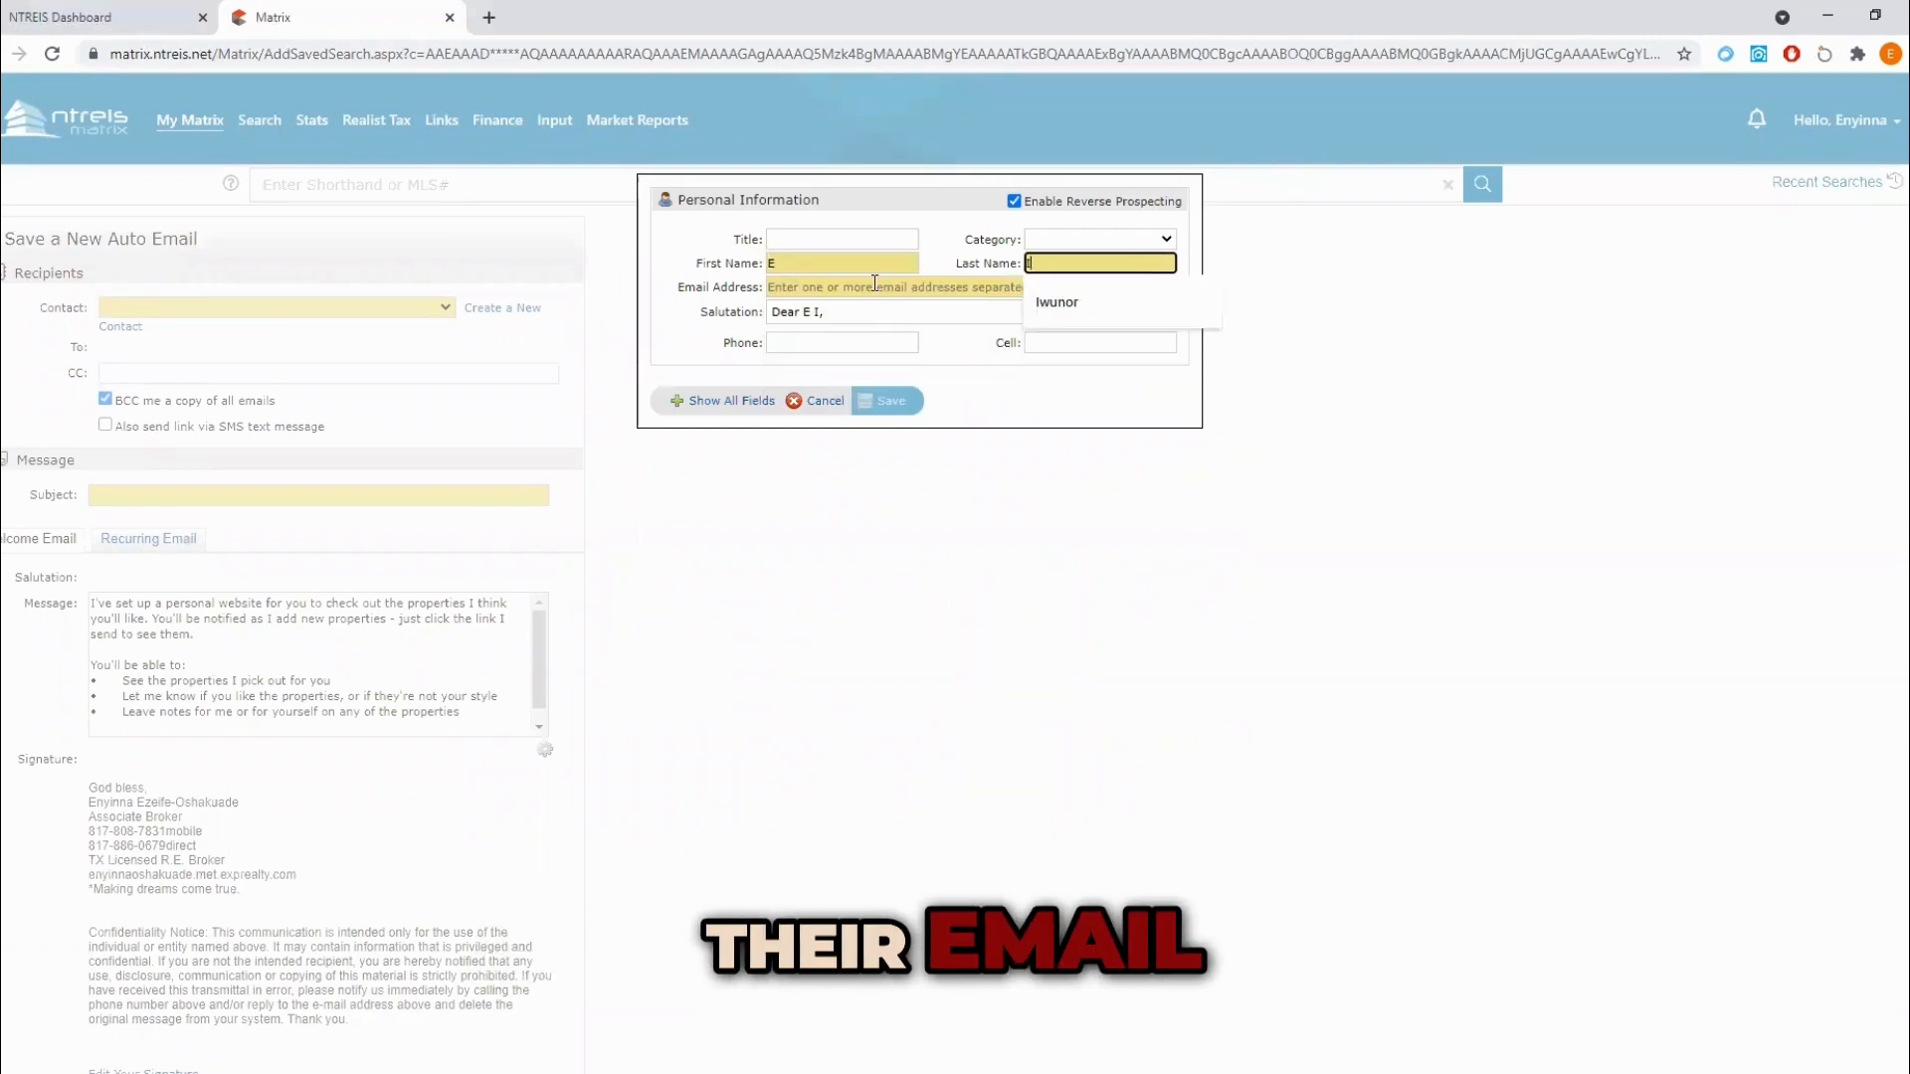
{"action": "left_click", "coordinate": [874, 286]}
{"action": "left_click", "coordinate": [767, 319]}
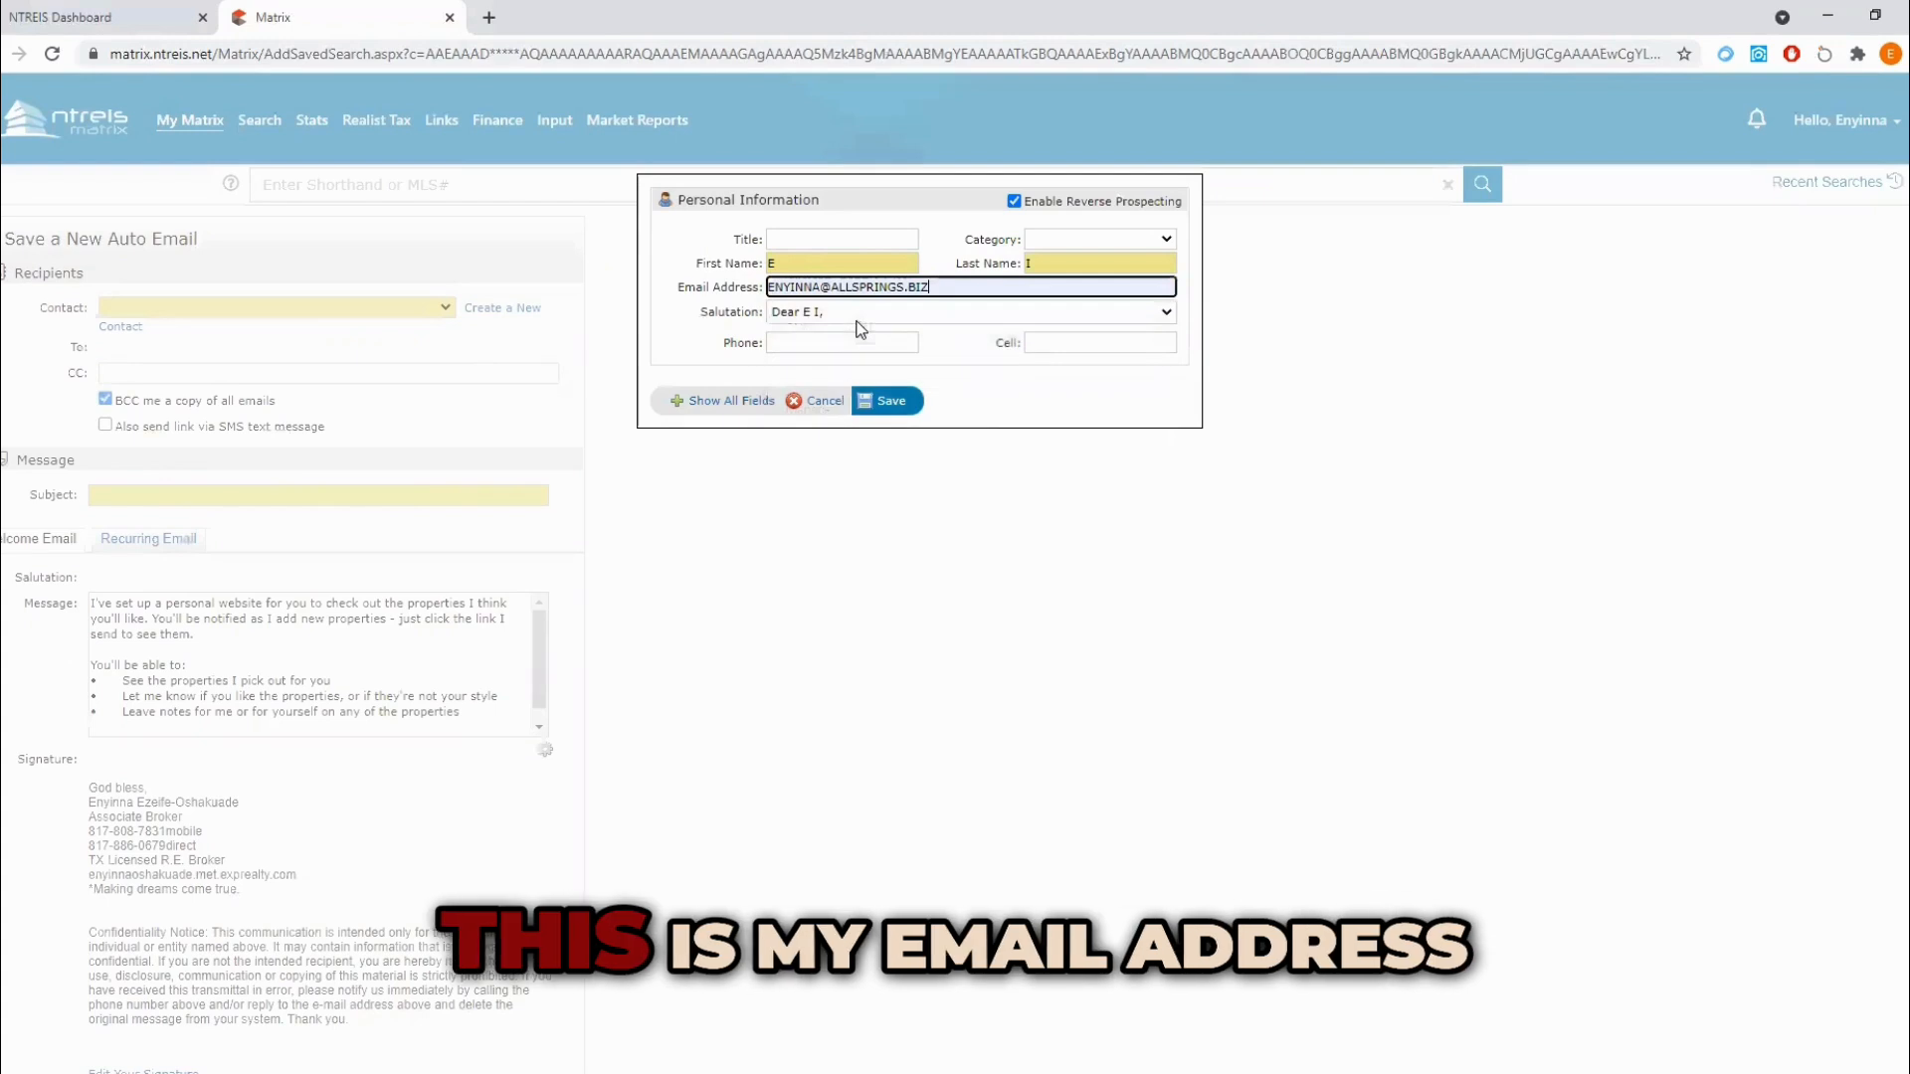
Step: Choose the "Hi" salutation for the new contact and save the contact
{"action": "left_click", "coordinate": [786, 314]}
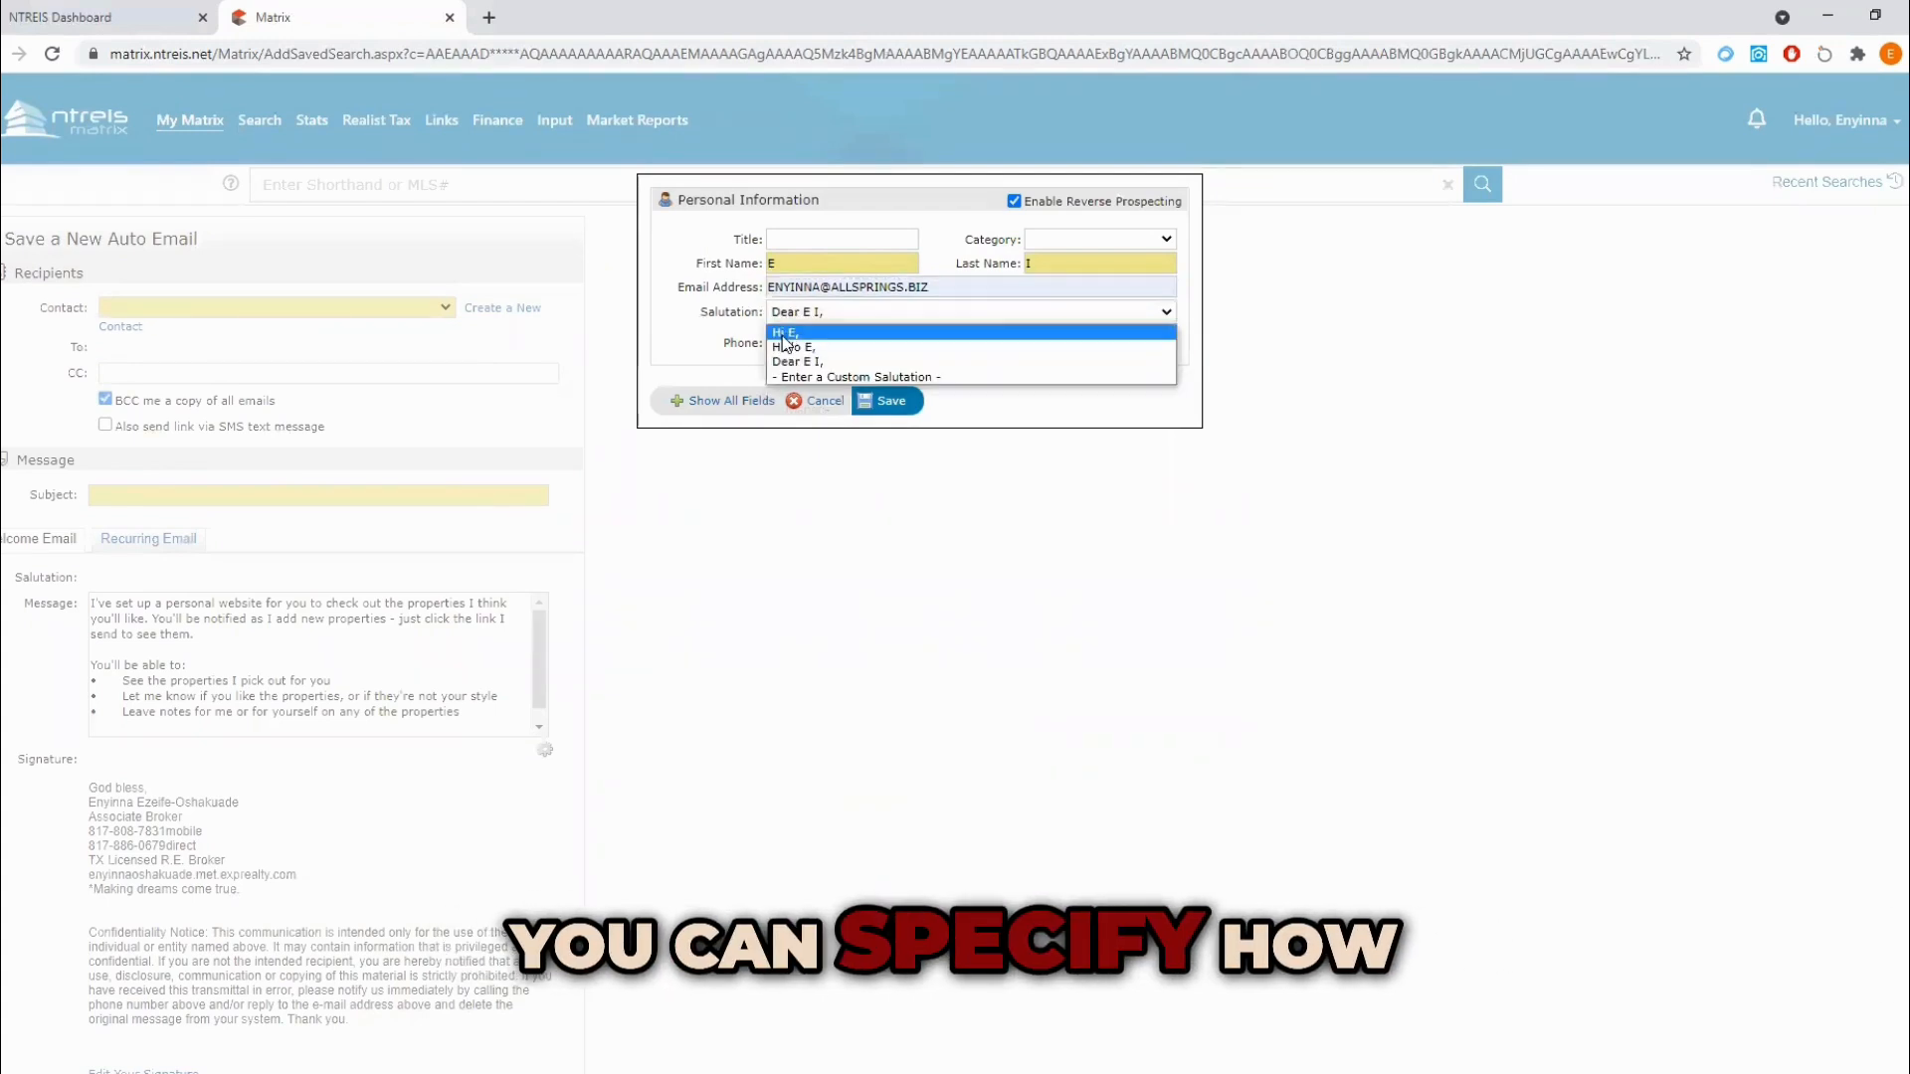
{"action": "left_click", "coordinate": [786, 333]}
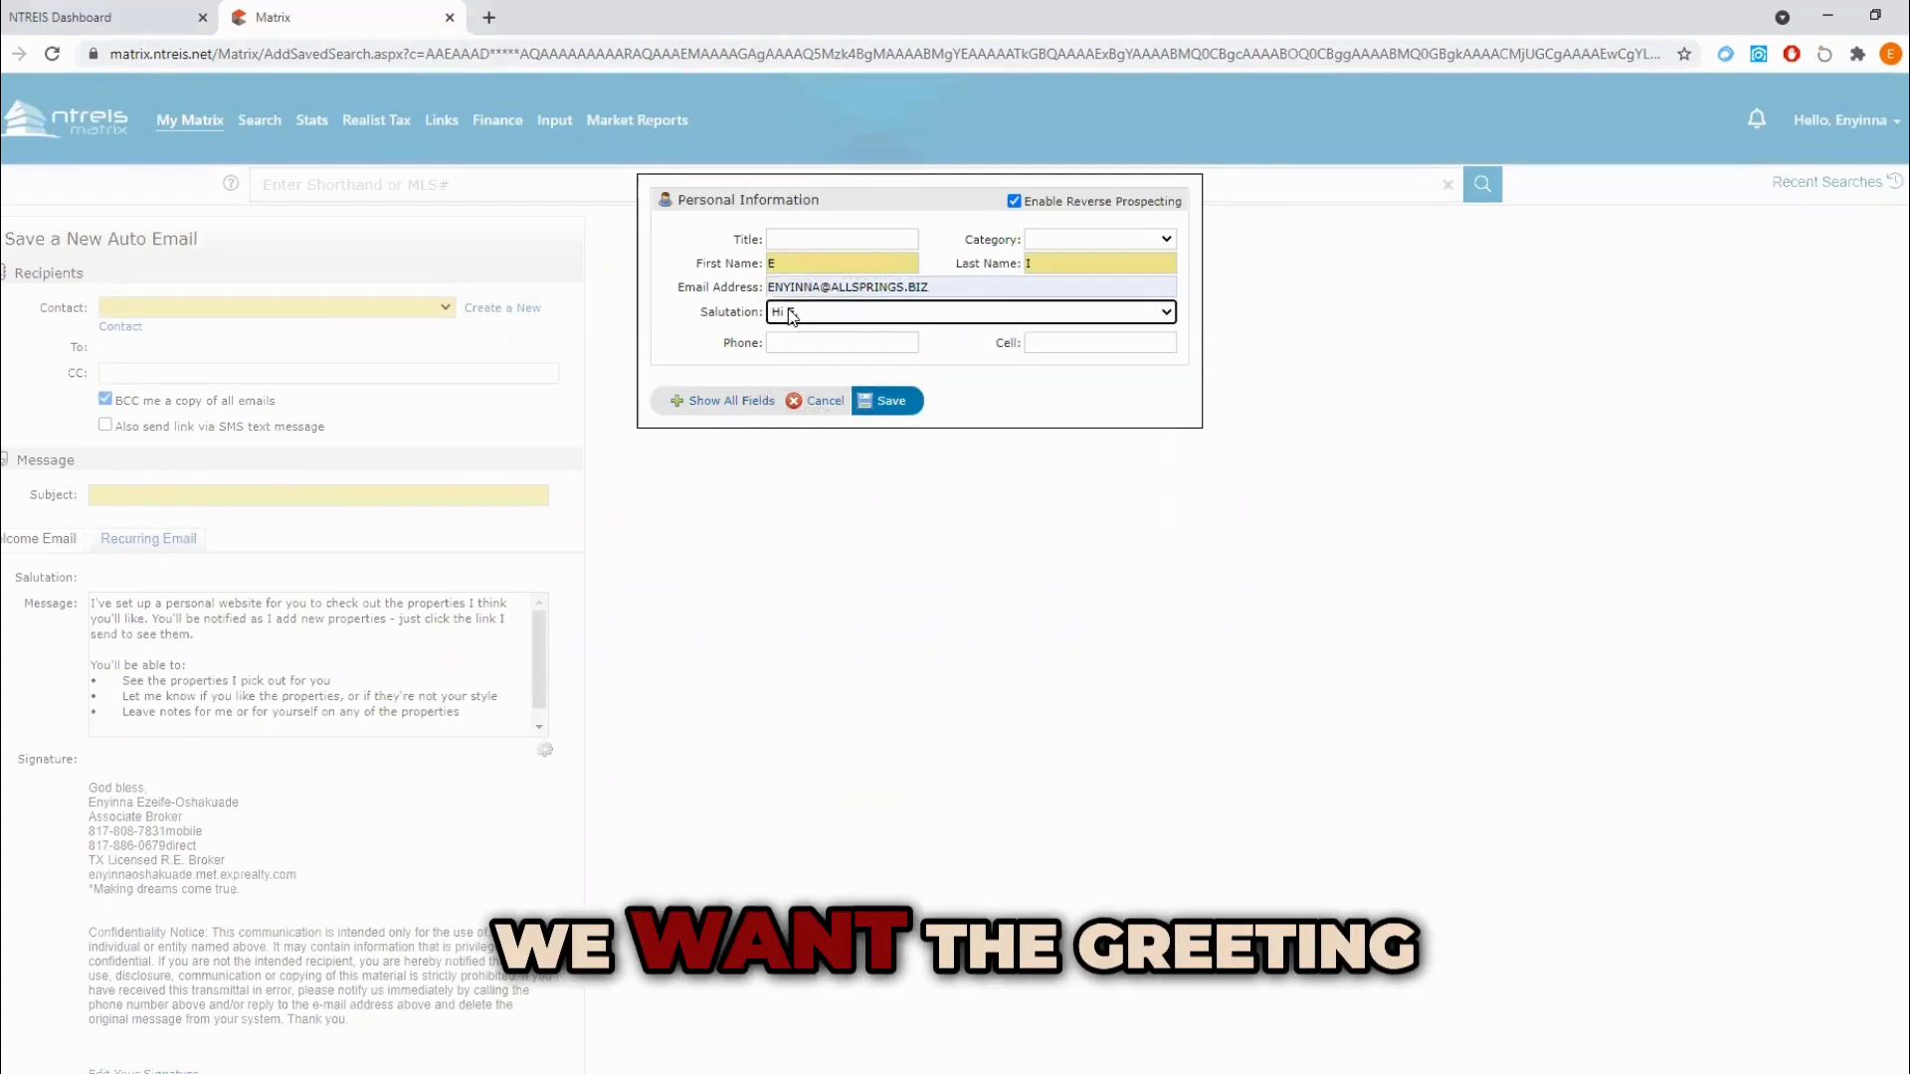
{"action": "left_click", "coordinate": [891, 402]}
Step: Set the auto email's subject to "VIP CLIENT-" followed by the client's name
{"action": "left_click", "coordinate": [179, 496]}
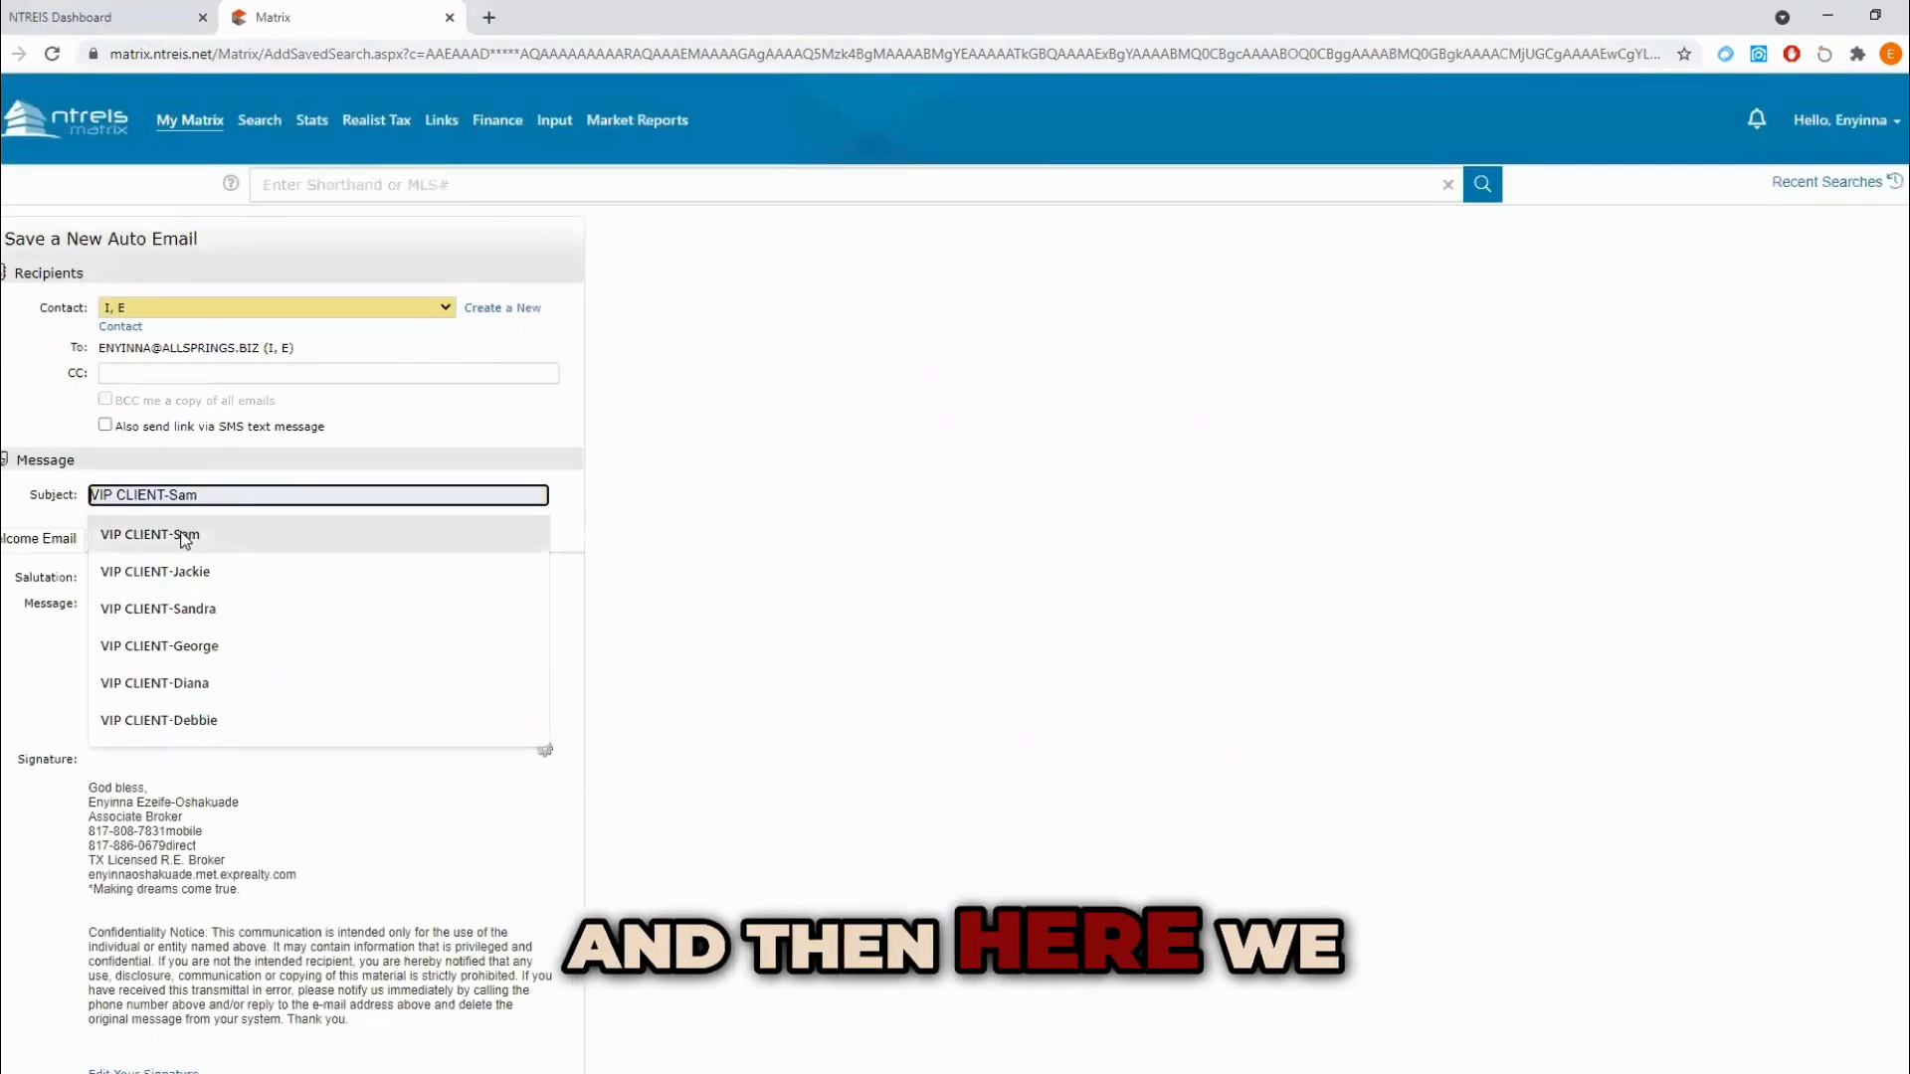
{"action": "left_click", "coordinate": [179, 537]}
{"action": "left_click_drag", "start_coordinate": [163, 489], "coordinate": [204, 488]}
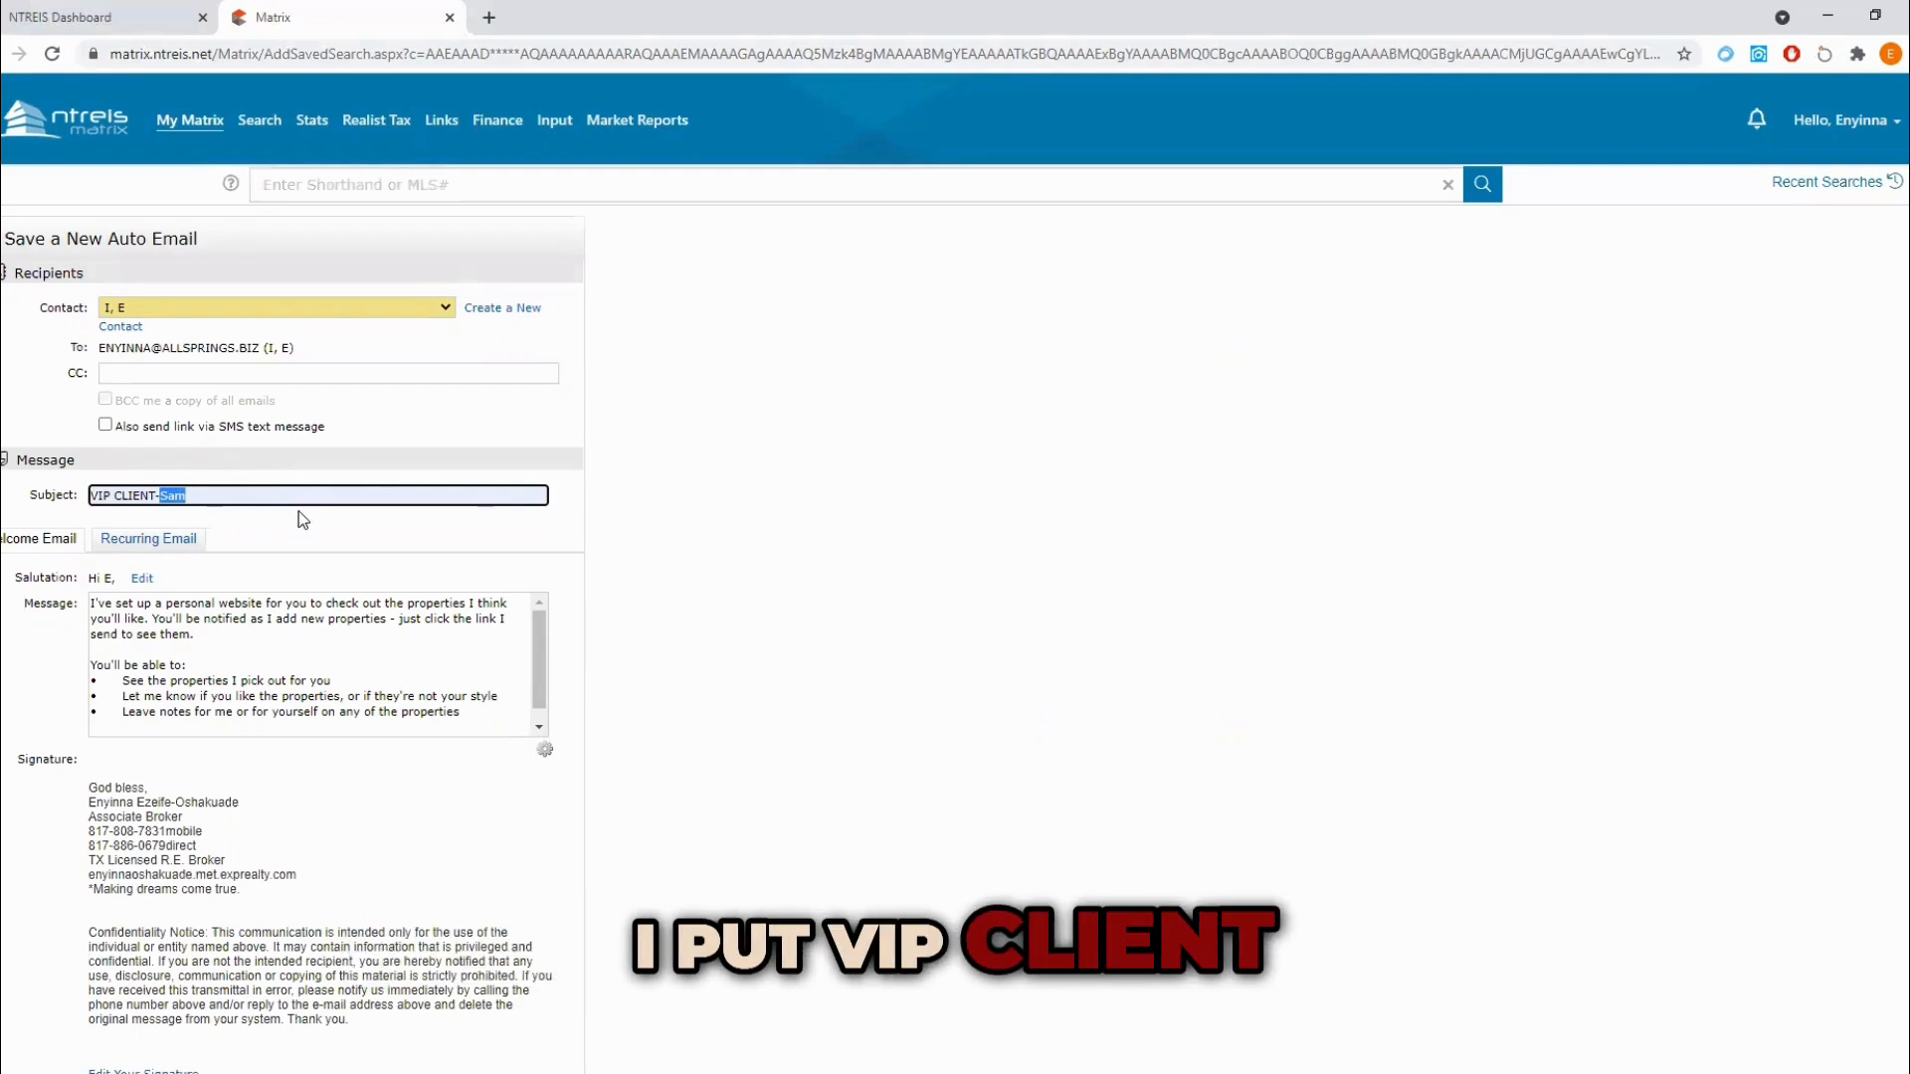
{"action": "type", "text": "E"}
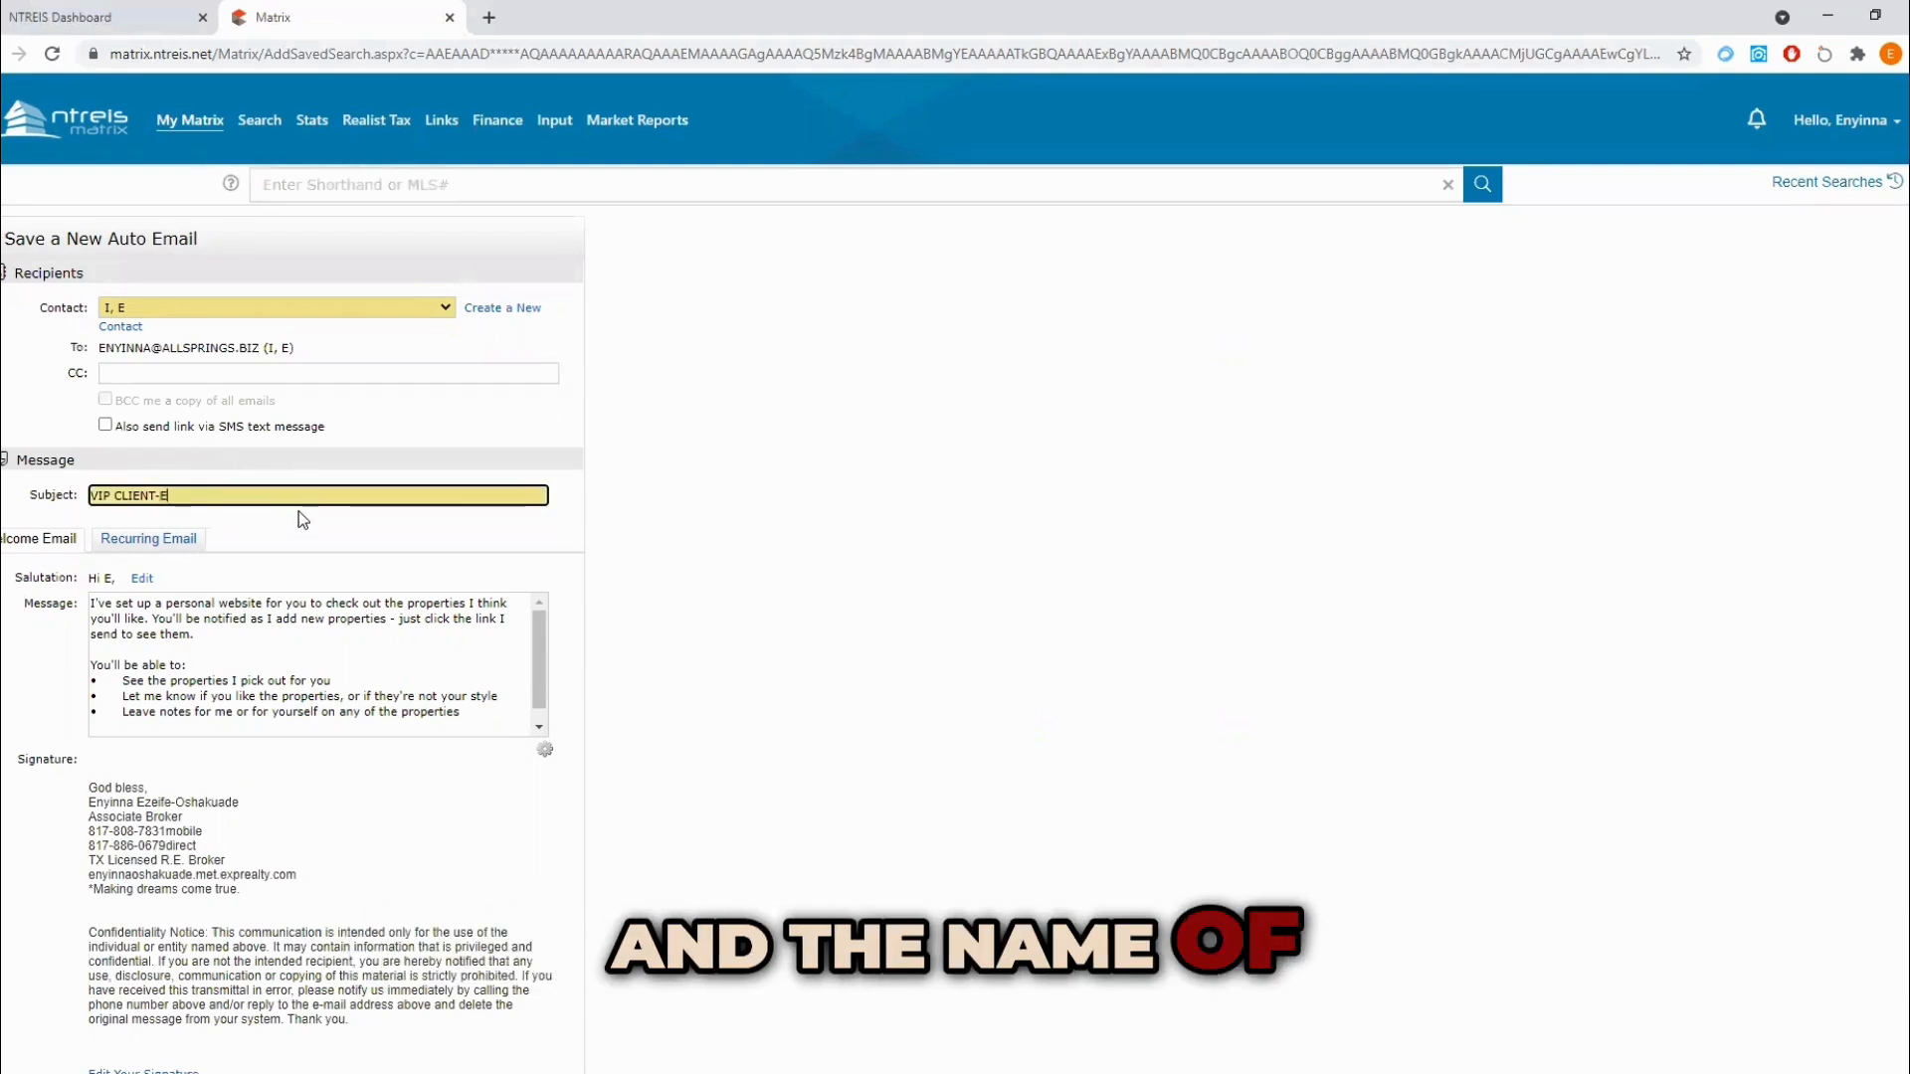
Step: Review the auto email's welcome message, signature, search criteria, settings and delivery schedule
{"action": "scroll", "coordinate": [230, 637], "scroll_direction": "down", "scroll_amount": 2}
{"action": "scroll", "coordinate": [229, 637], "scroll_direction": "up", "scroll_amount": 2}
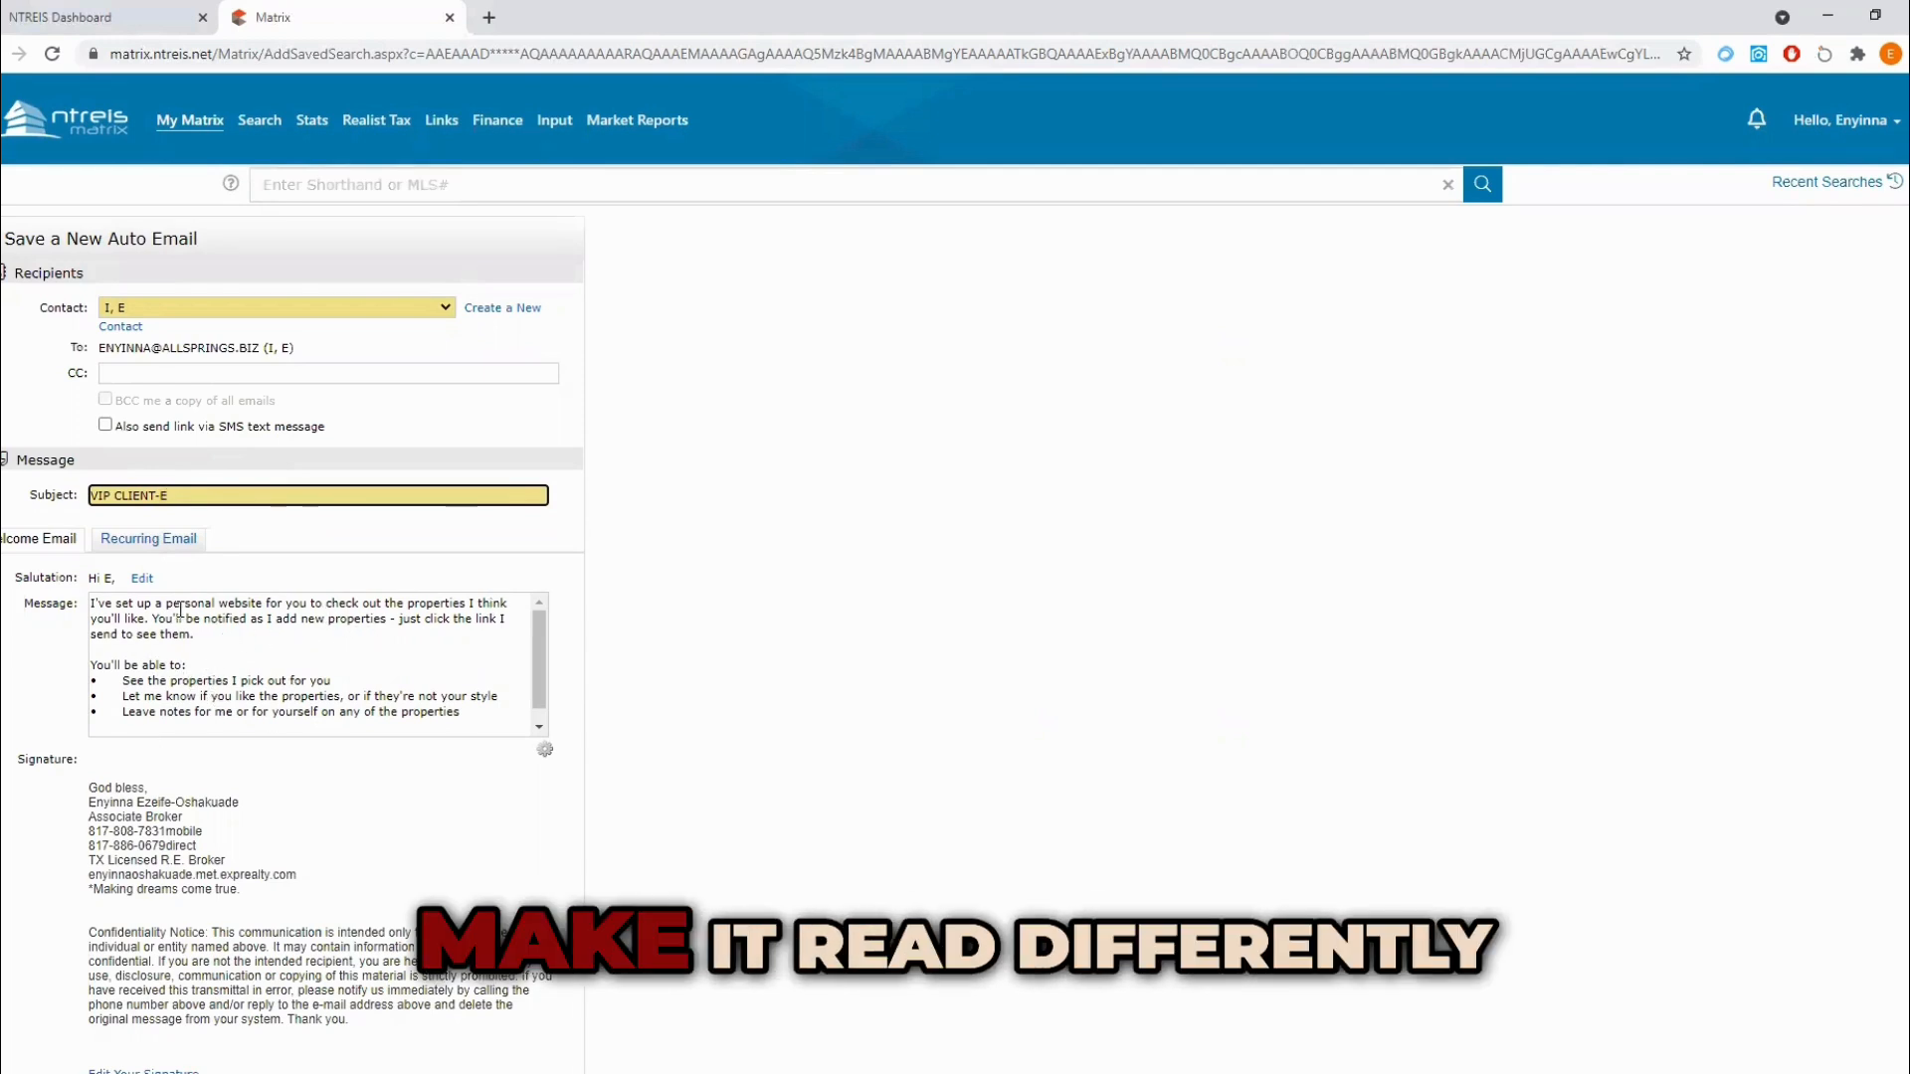
{"action": "scroll", "coordinate": [342, 694], "scroll_direction": "down", "scroll_amount": 1}
{"action": "scroll", "coordinate": [331, 788], "scroll_direction": "down", "scroll_amount": 8}
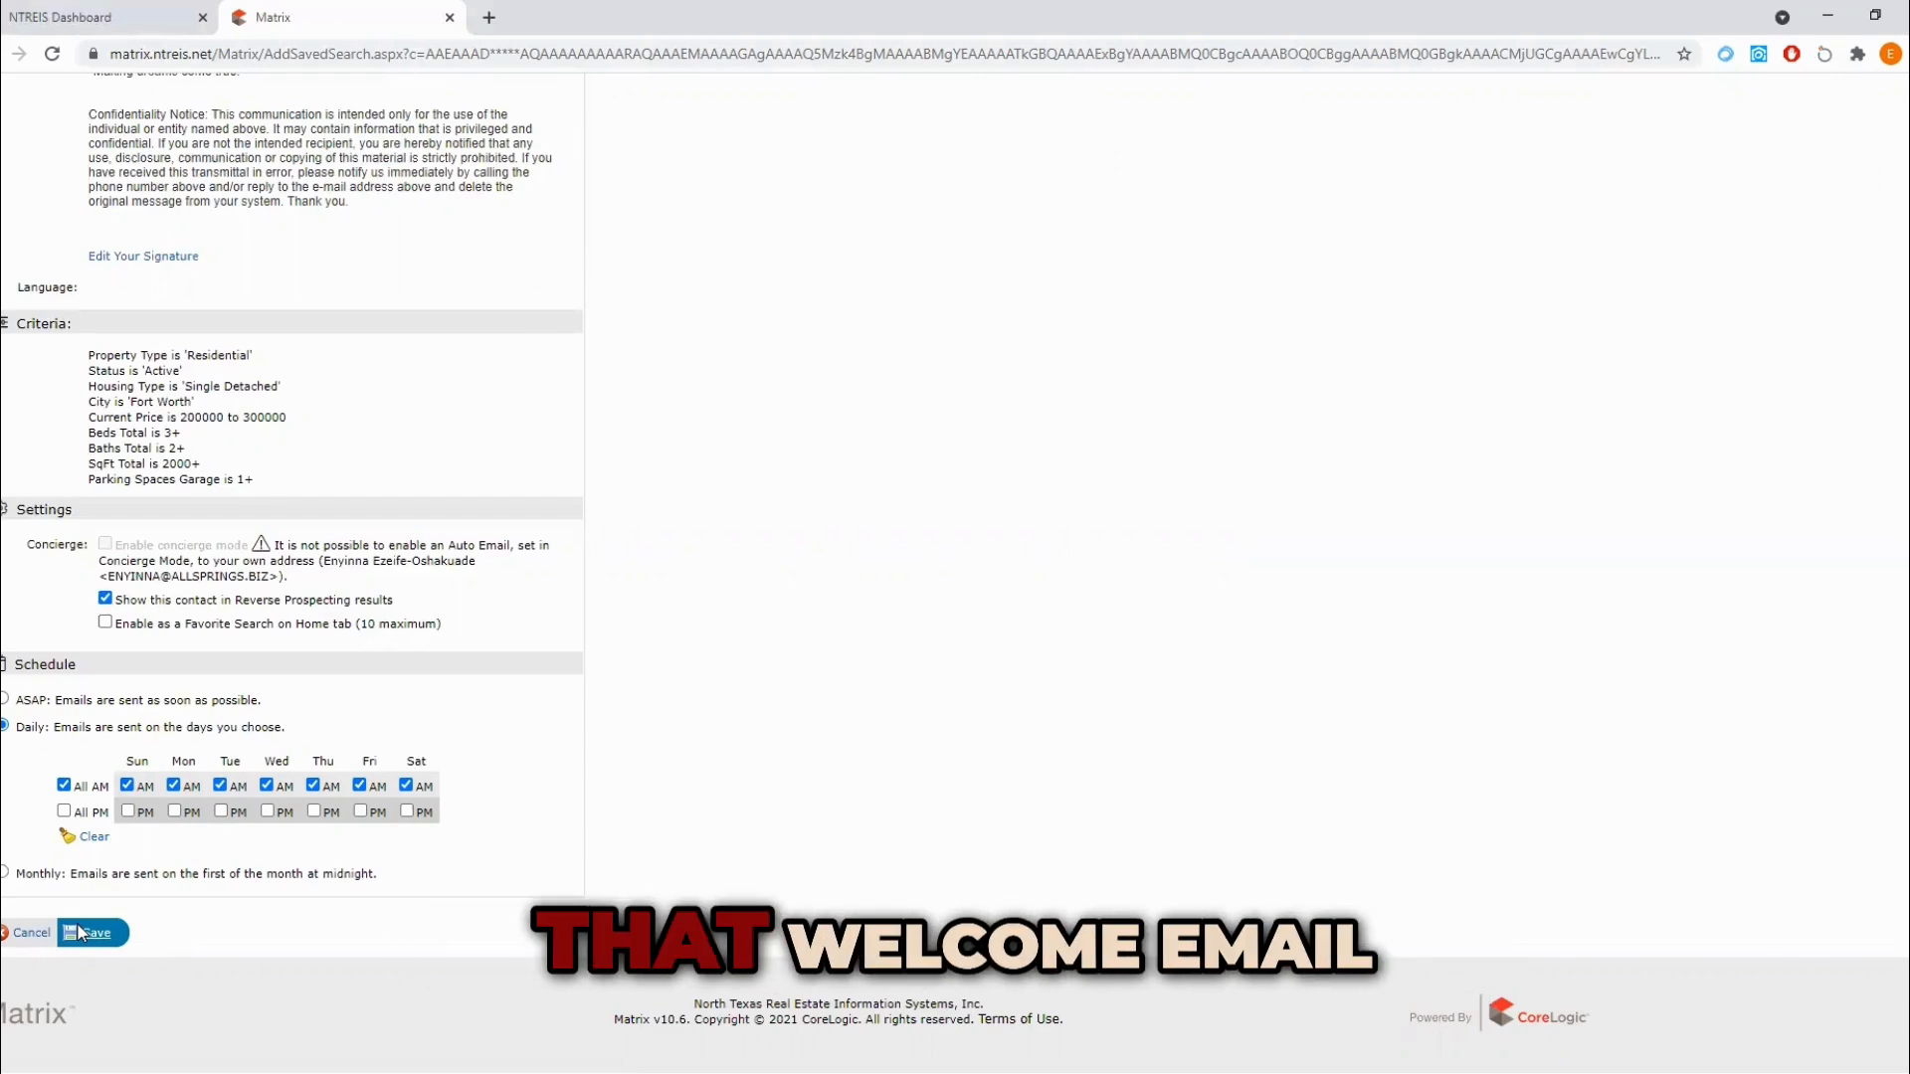
{"action": "scroll", "coordinate": [165, 373], "scroll_direction": "up", "scroll_amount": 7}
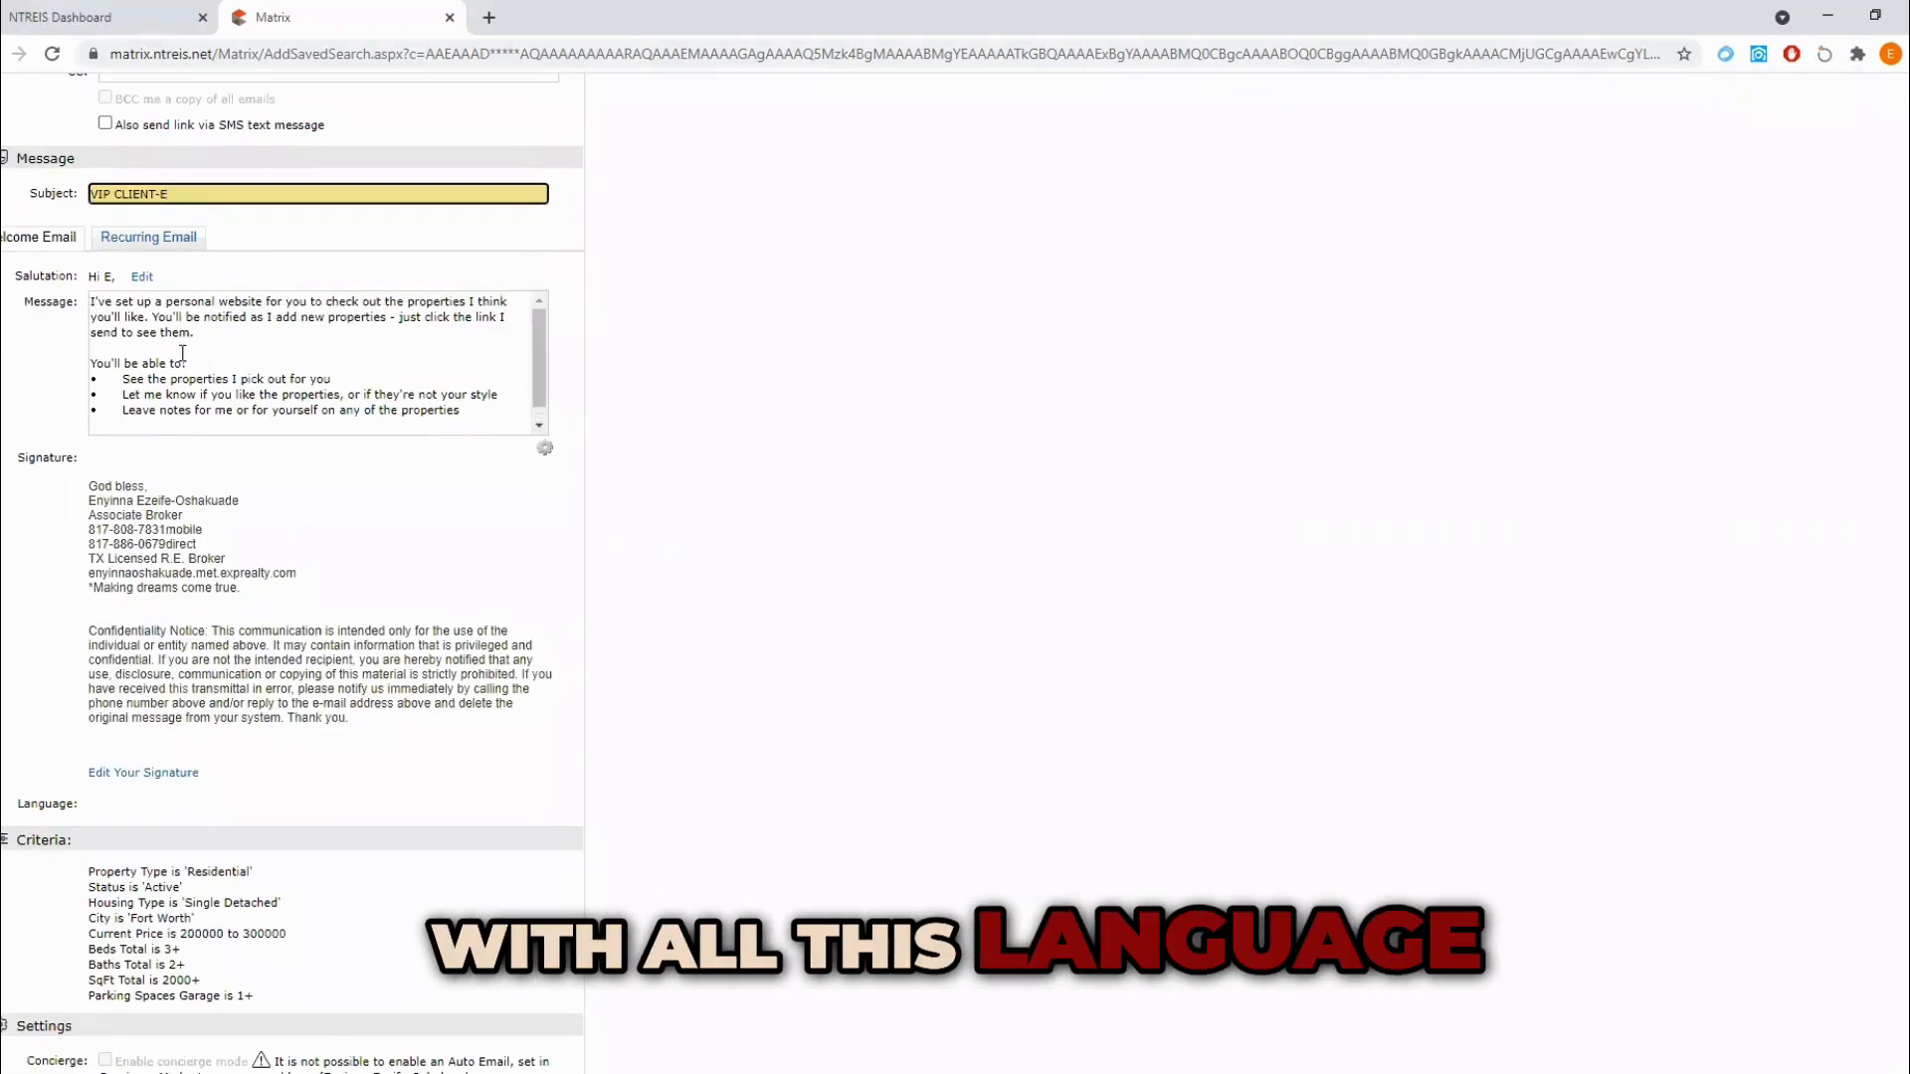
{"action": "scroll", "coordinate": [164, 373], "scroll_direction": "down", "scroll_amount": 3}
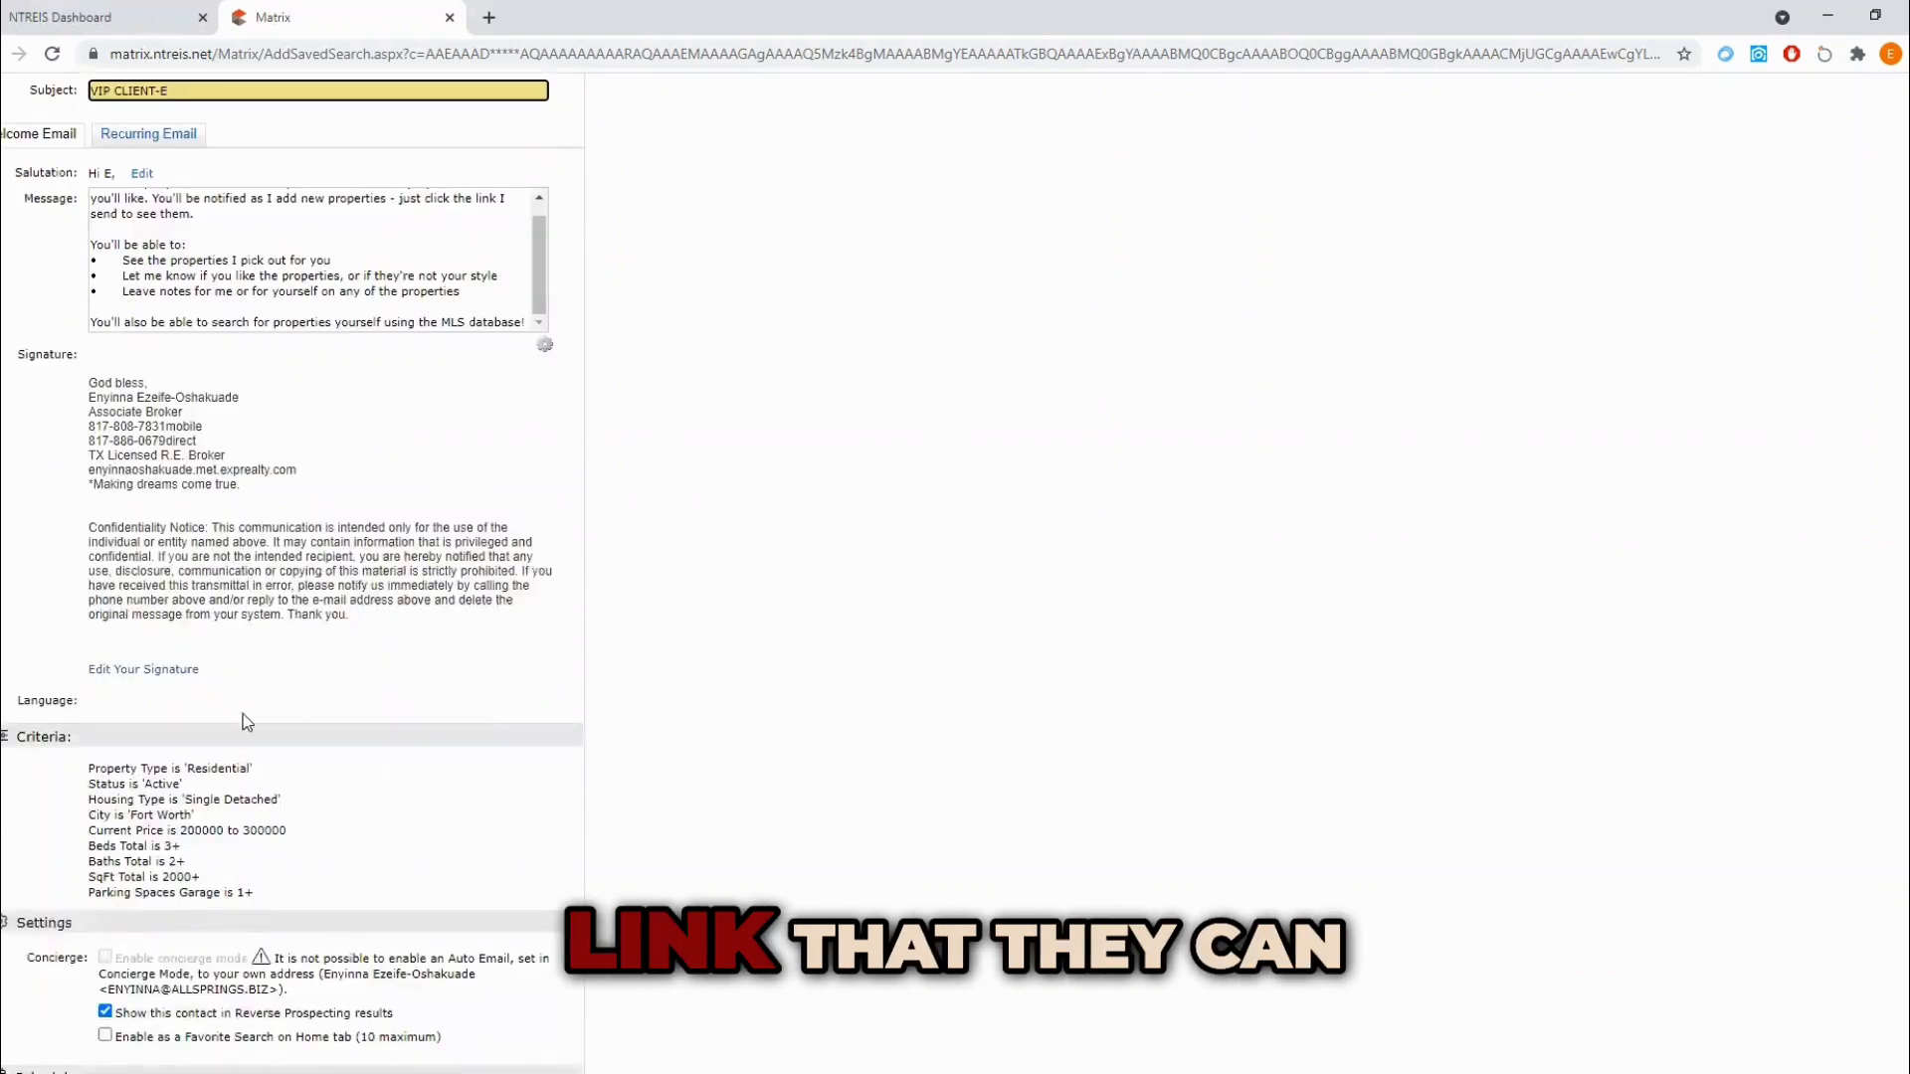
{"action": "scroll", "coordinate": [227, 1049], "scroll_direction": "down", "scroll_amount": 2}
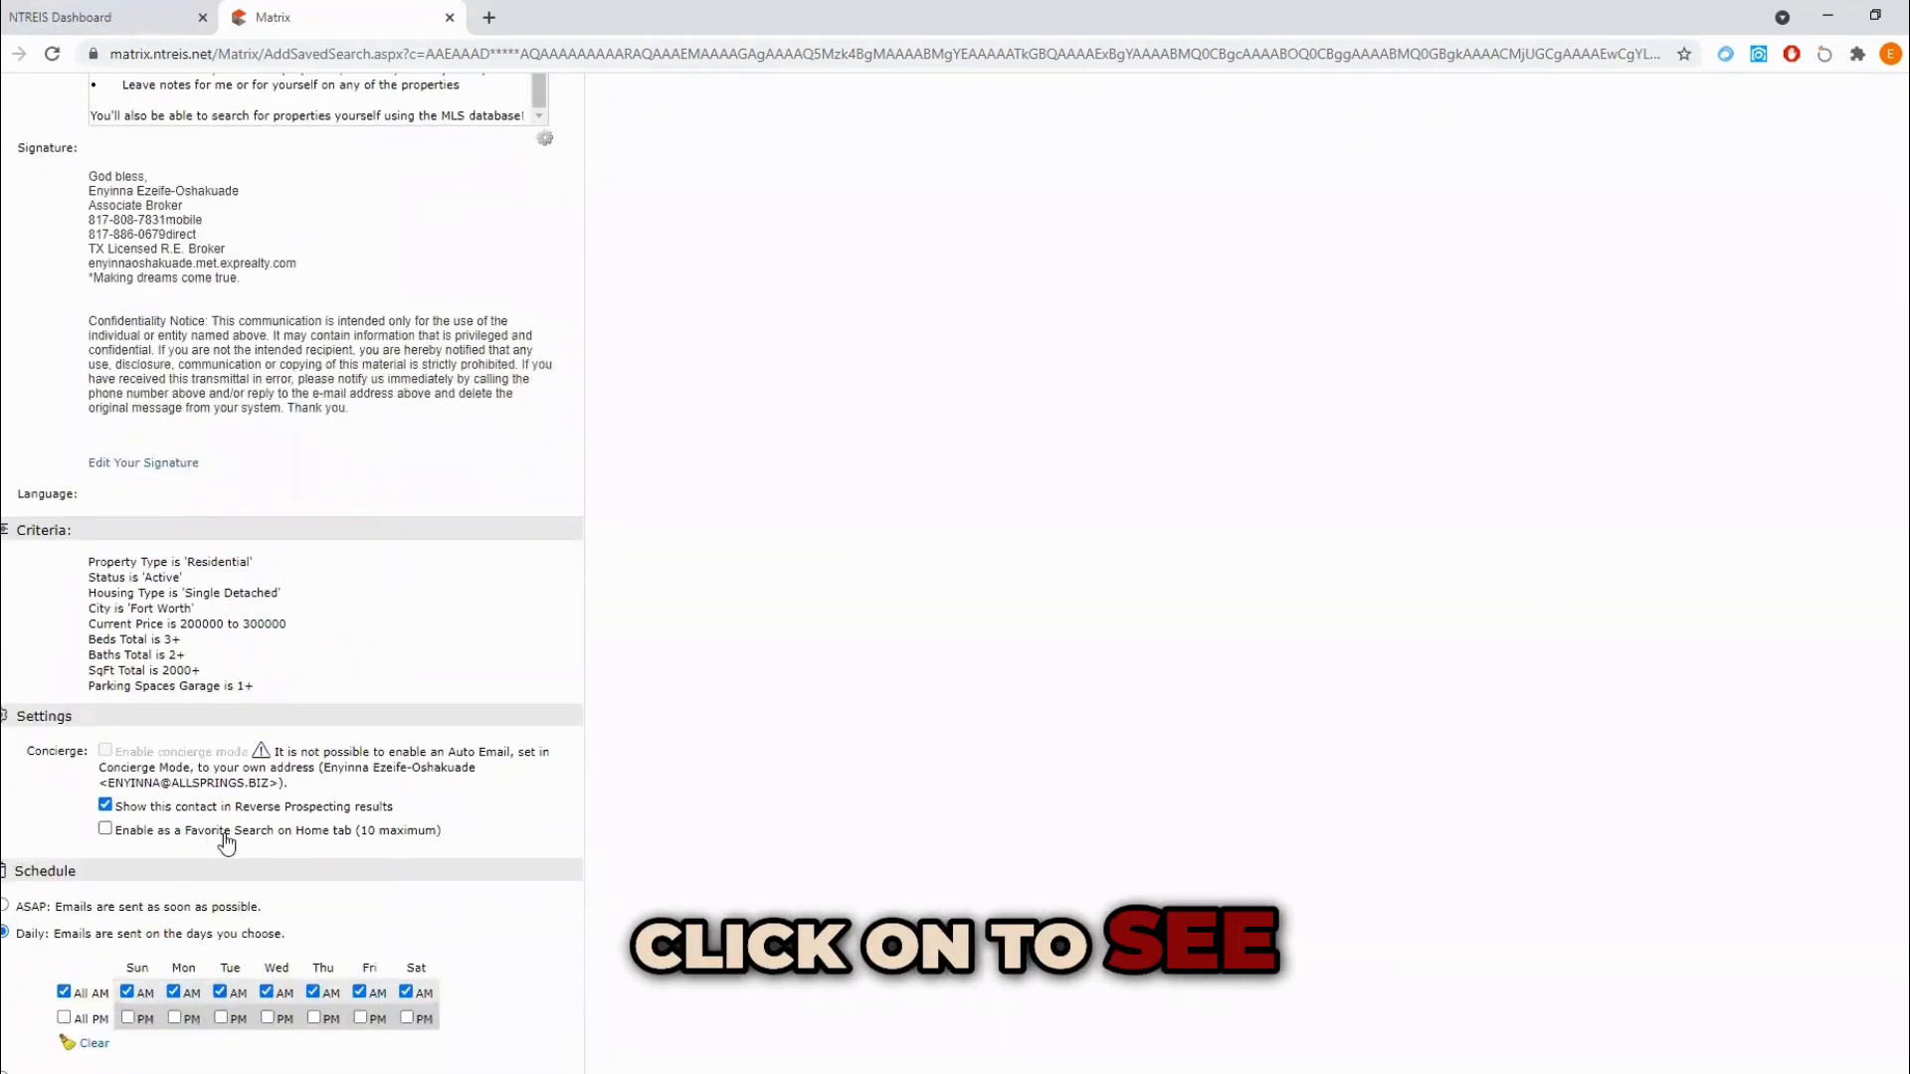
{"action": "scroll", "coordinate": [227, 843], "scroll_direction": "down", "scroll_amount": 2}
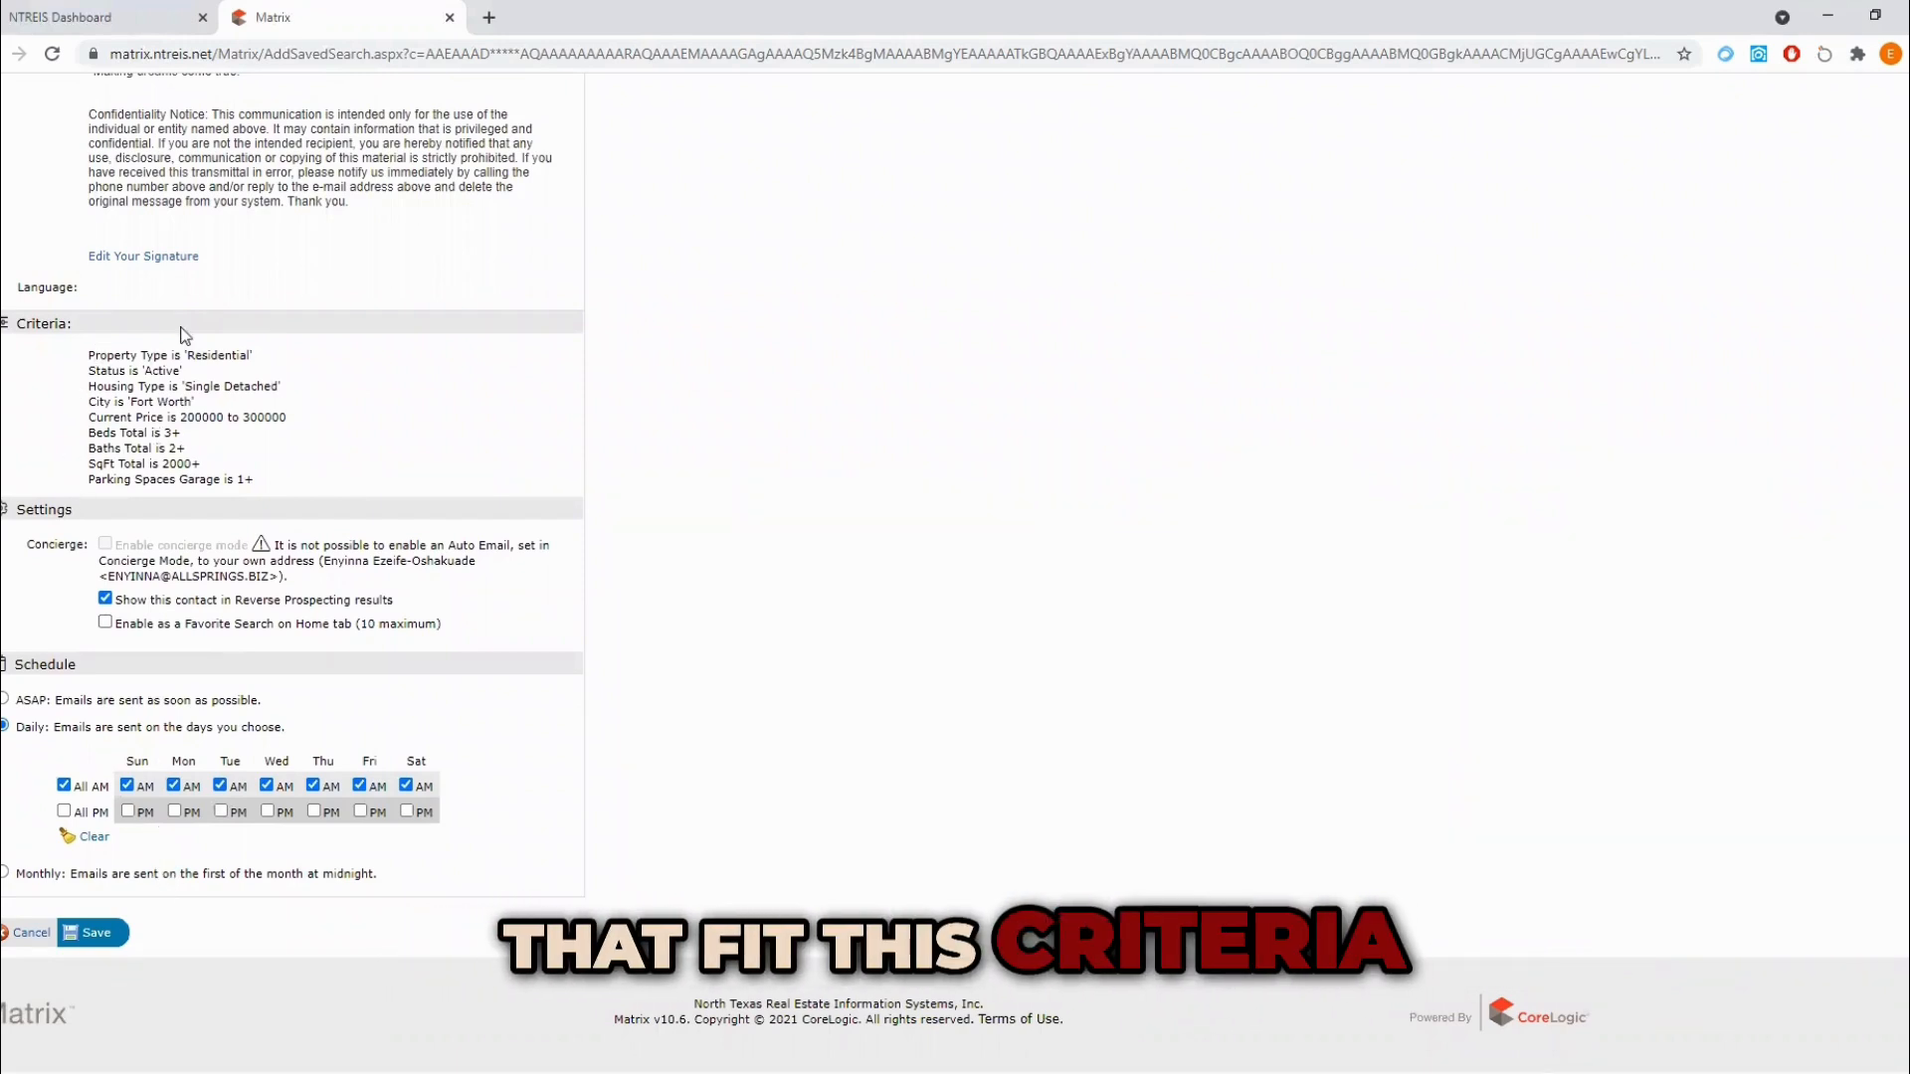
Step: Limit the daily delivery schedule to Sunday, Tuesday and Friday mornings and save the auto email
{"action": "left_click", "coordinate": [173, 786]}
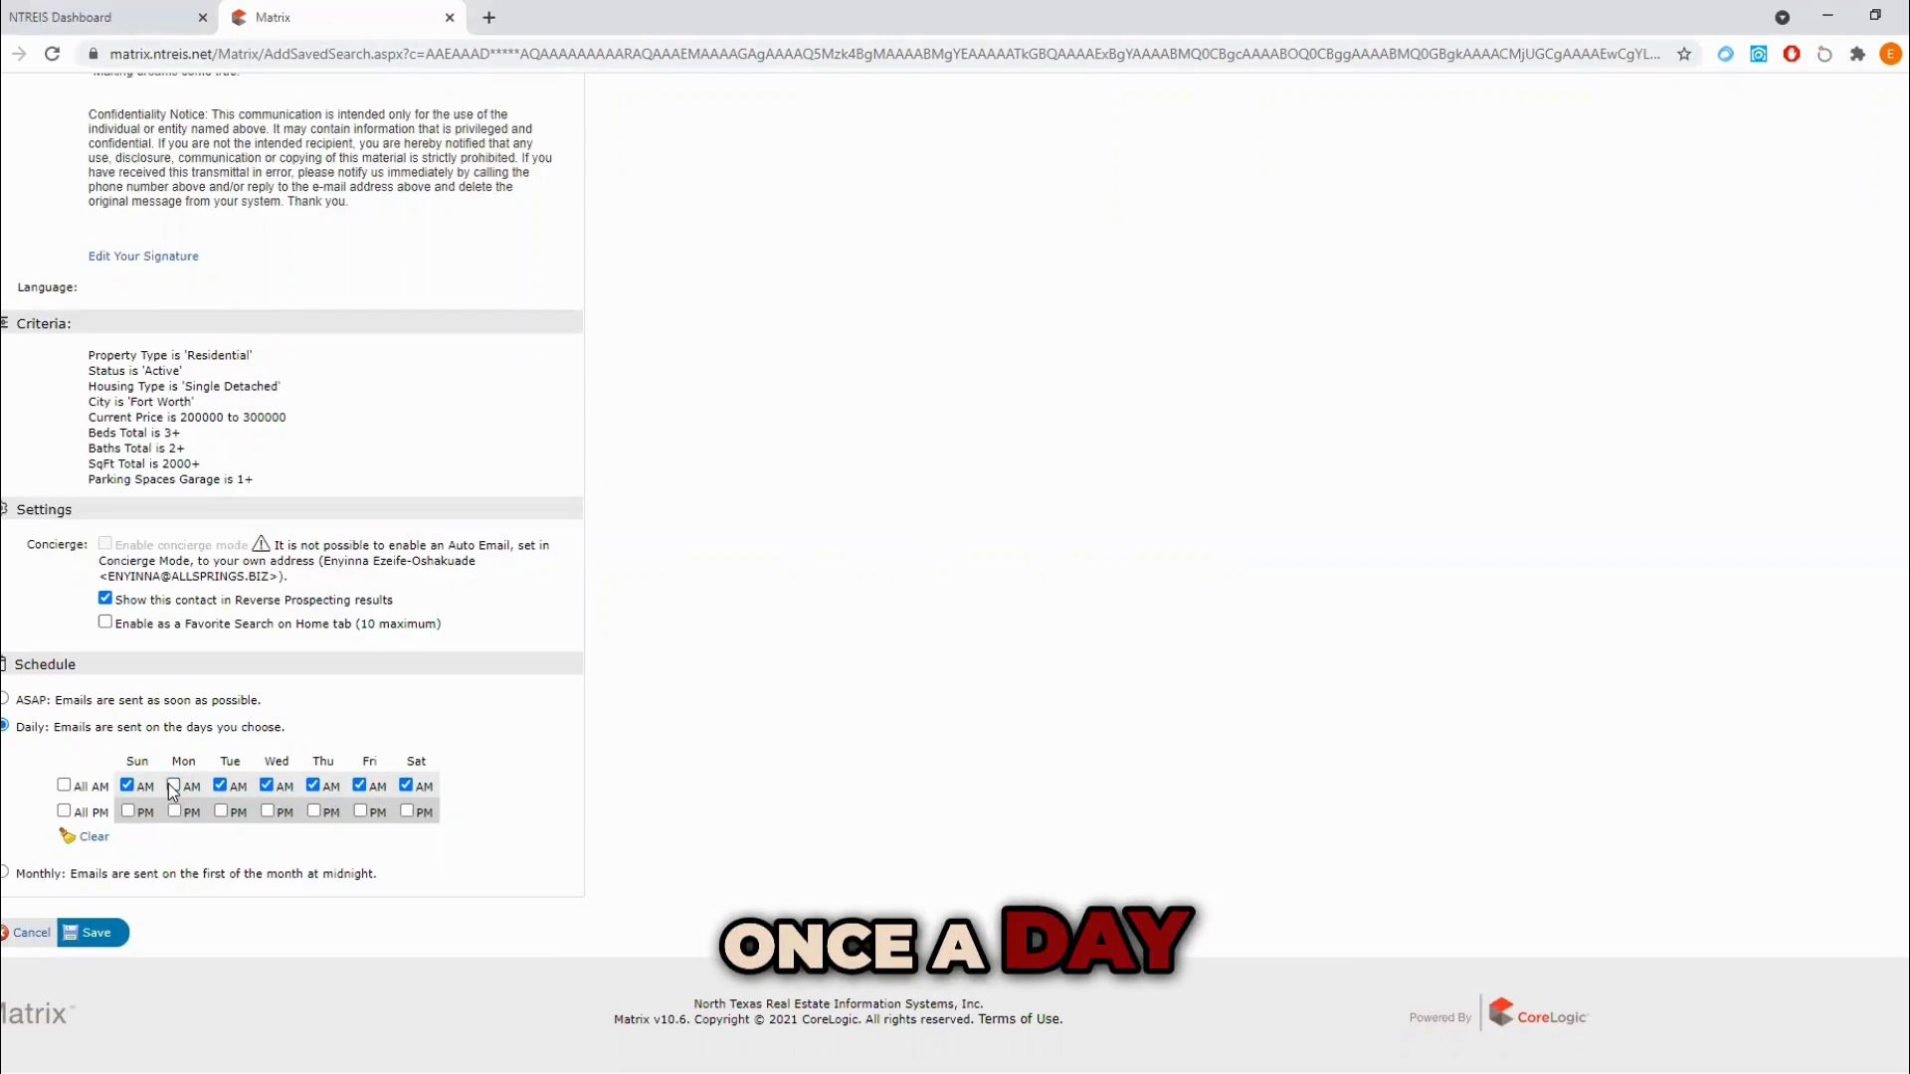
{"action": "left_click", "coordinate": [266, 786]}
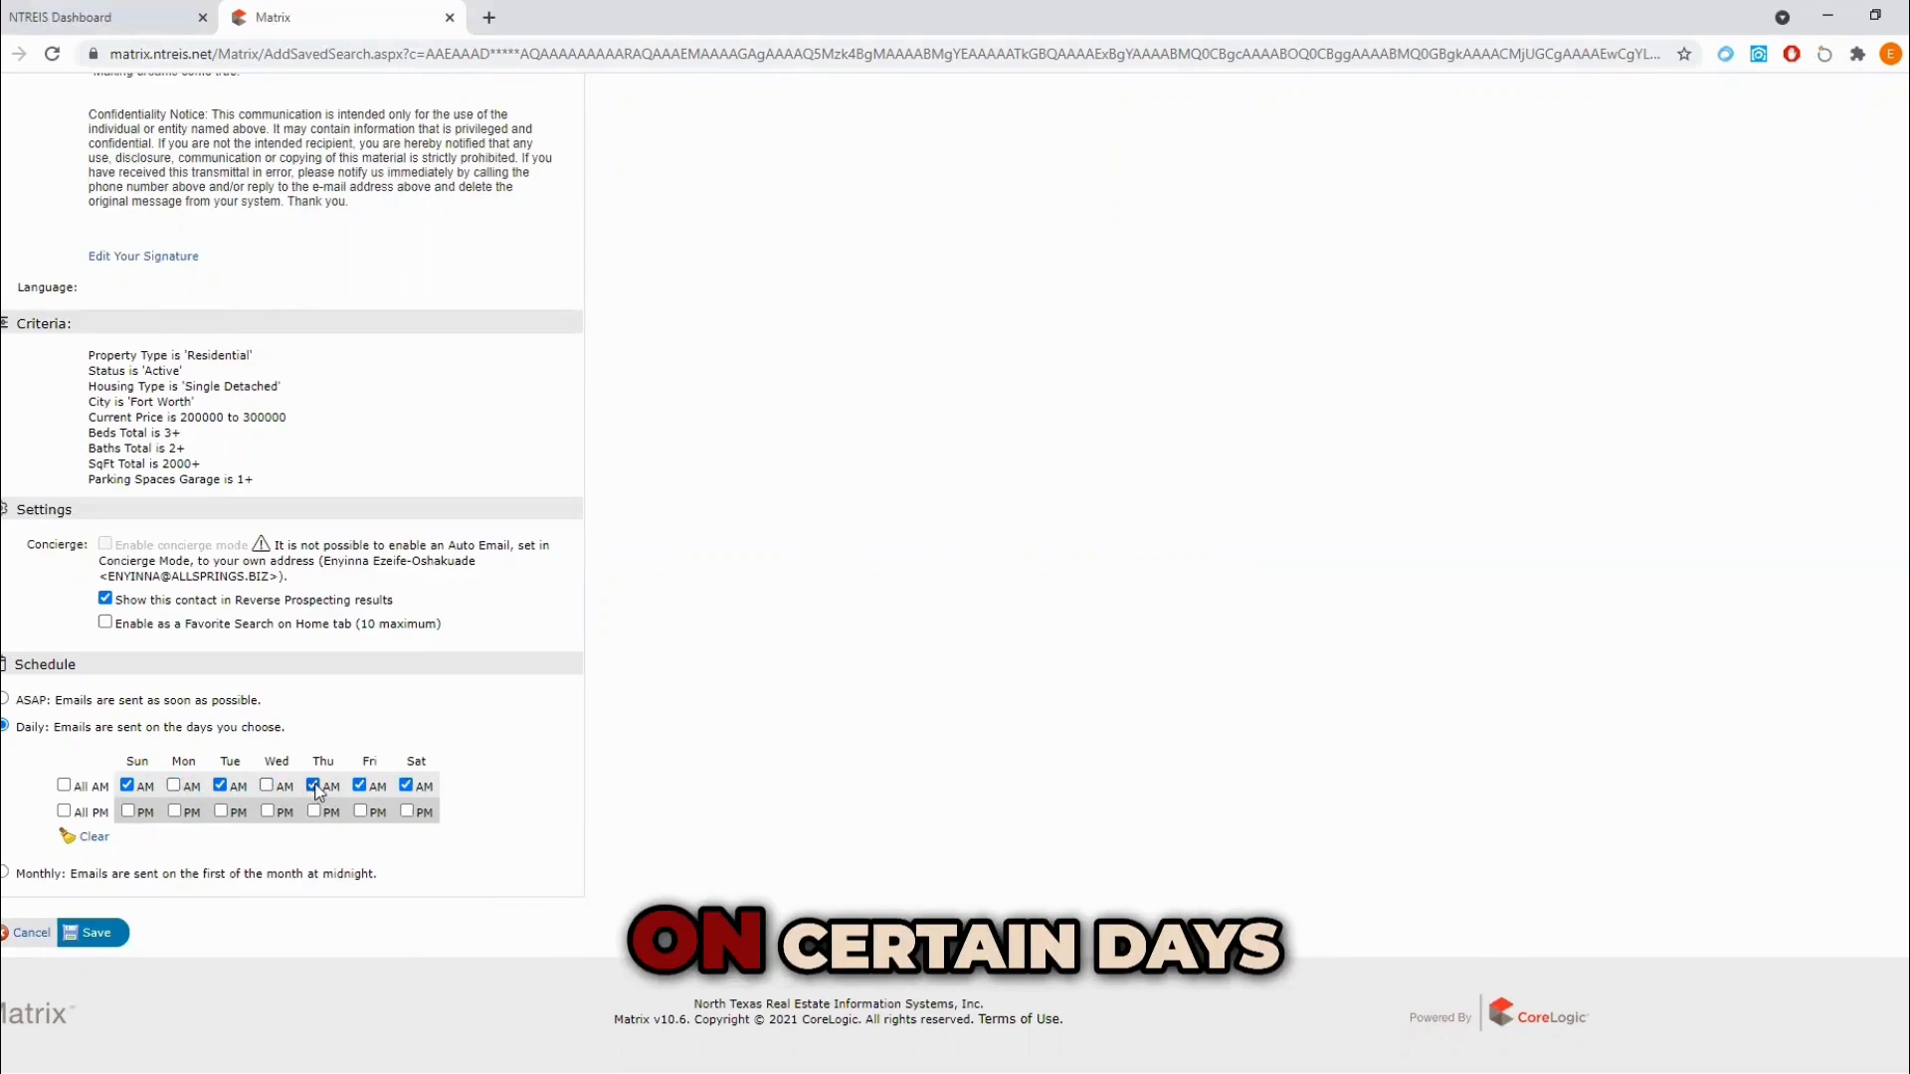
{"action": "left_click", "coordinate": [407, 786]}
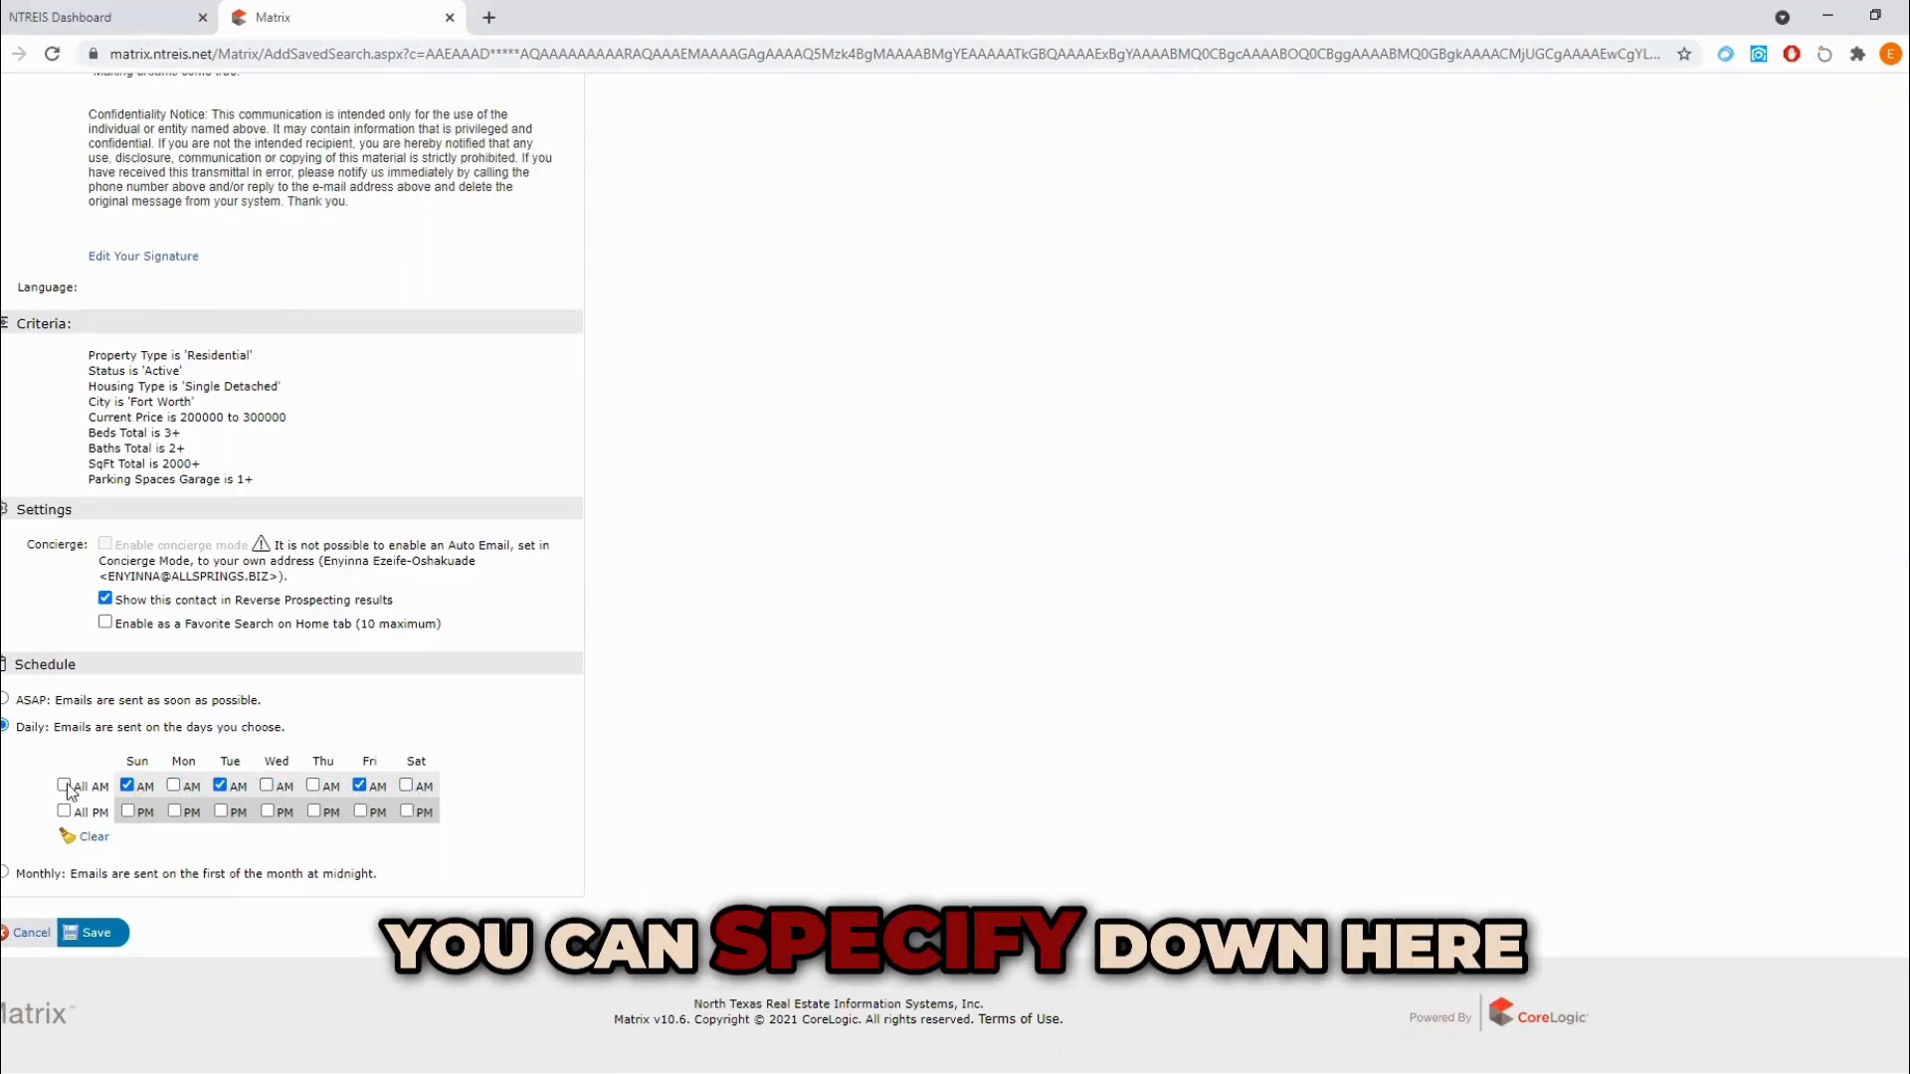
{"action": "left_click", "coordinate": [97, 935]}
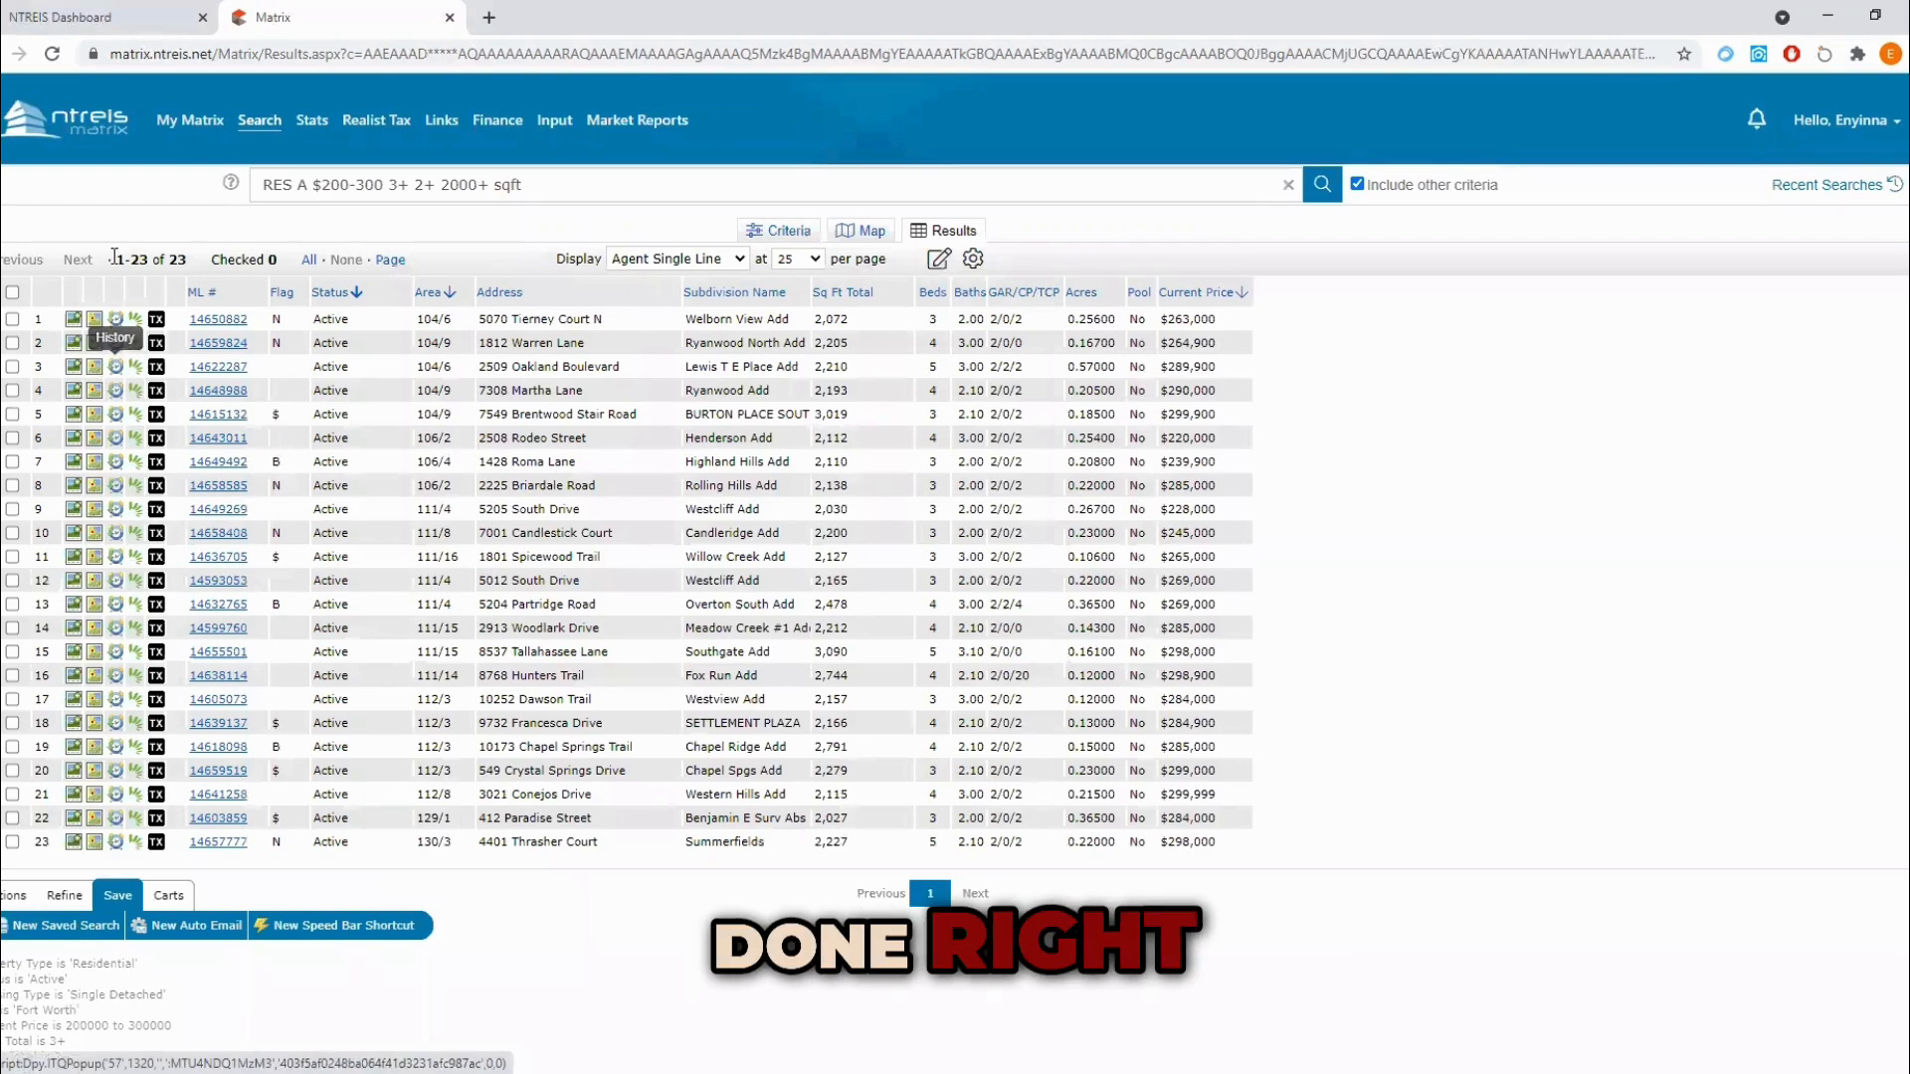
Step: Open the list of saved auto emails, look through its entries and go to its search field
{"action": "mouse_move", "coordinate": [181, 122]}
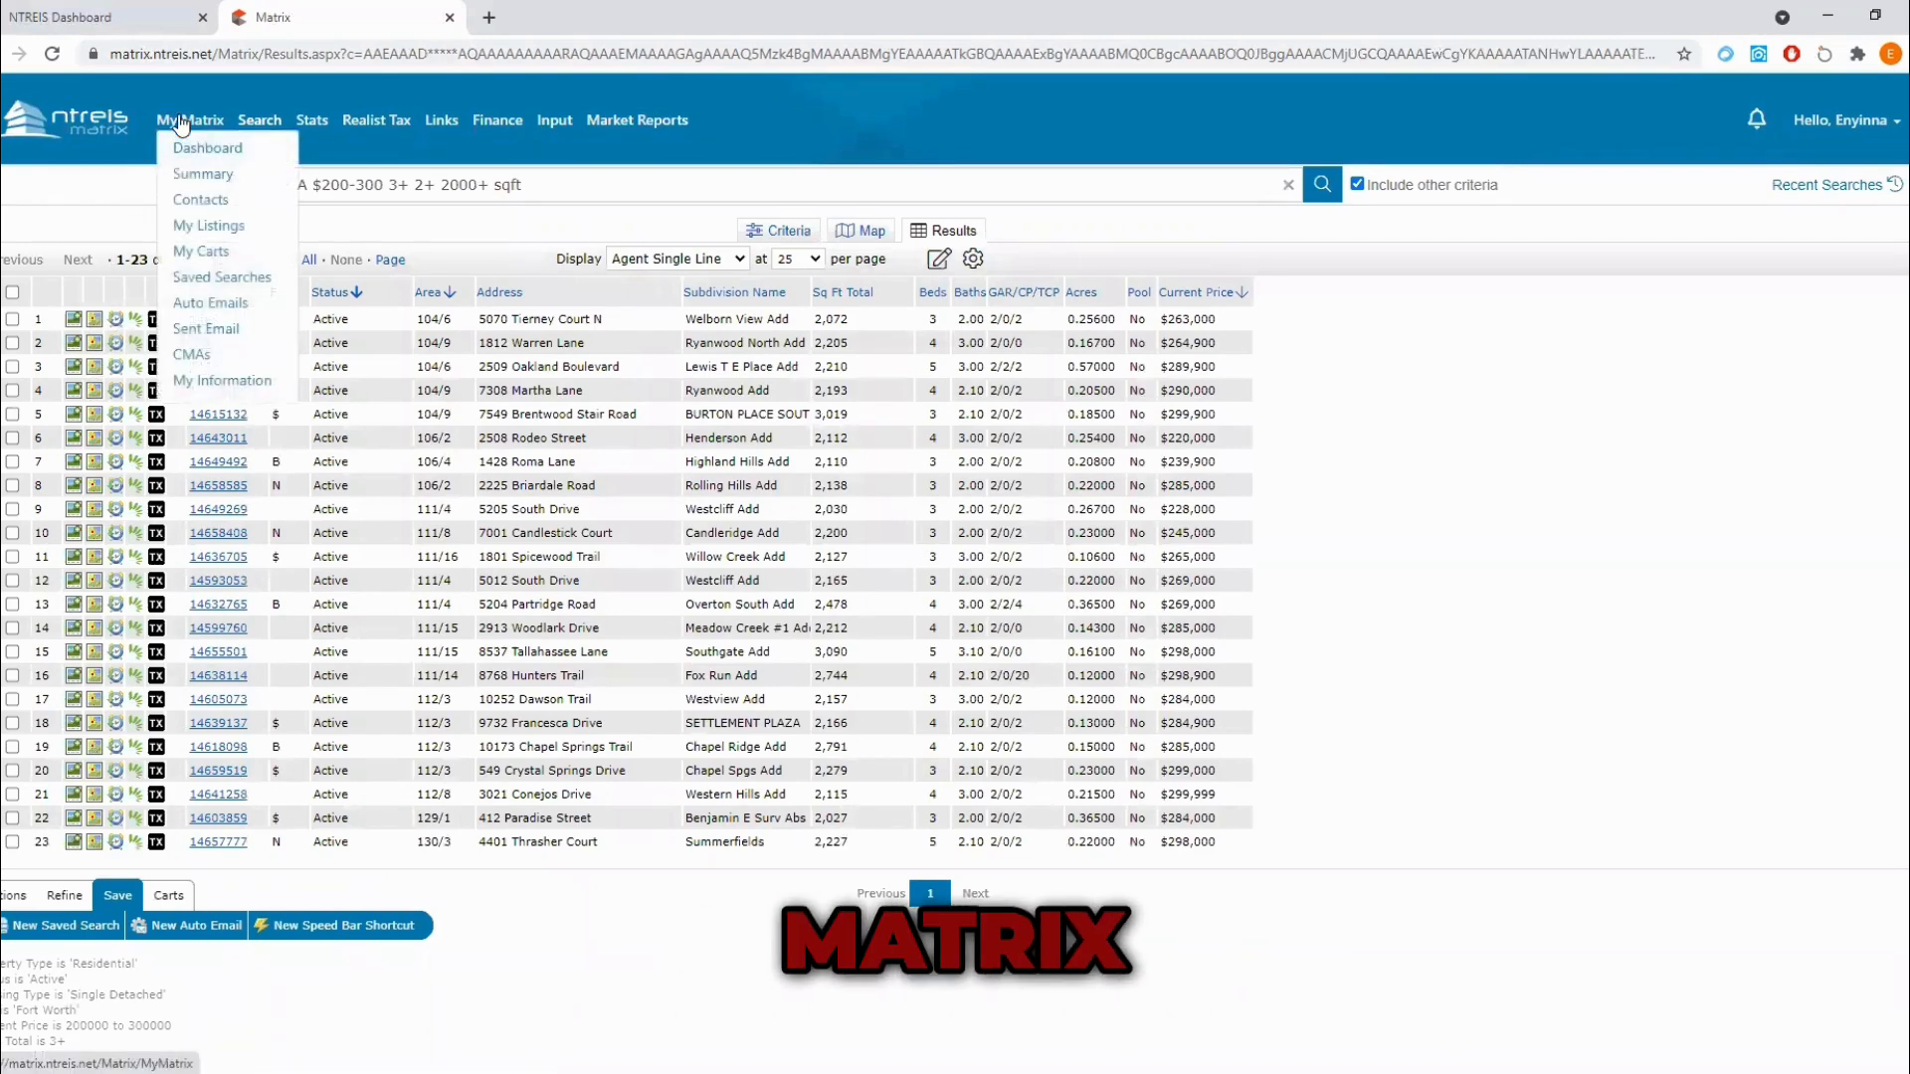
{"action": "left_click", "coordinate": [195, 306]}
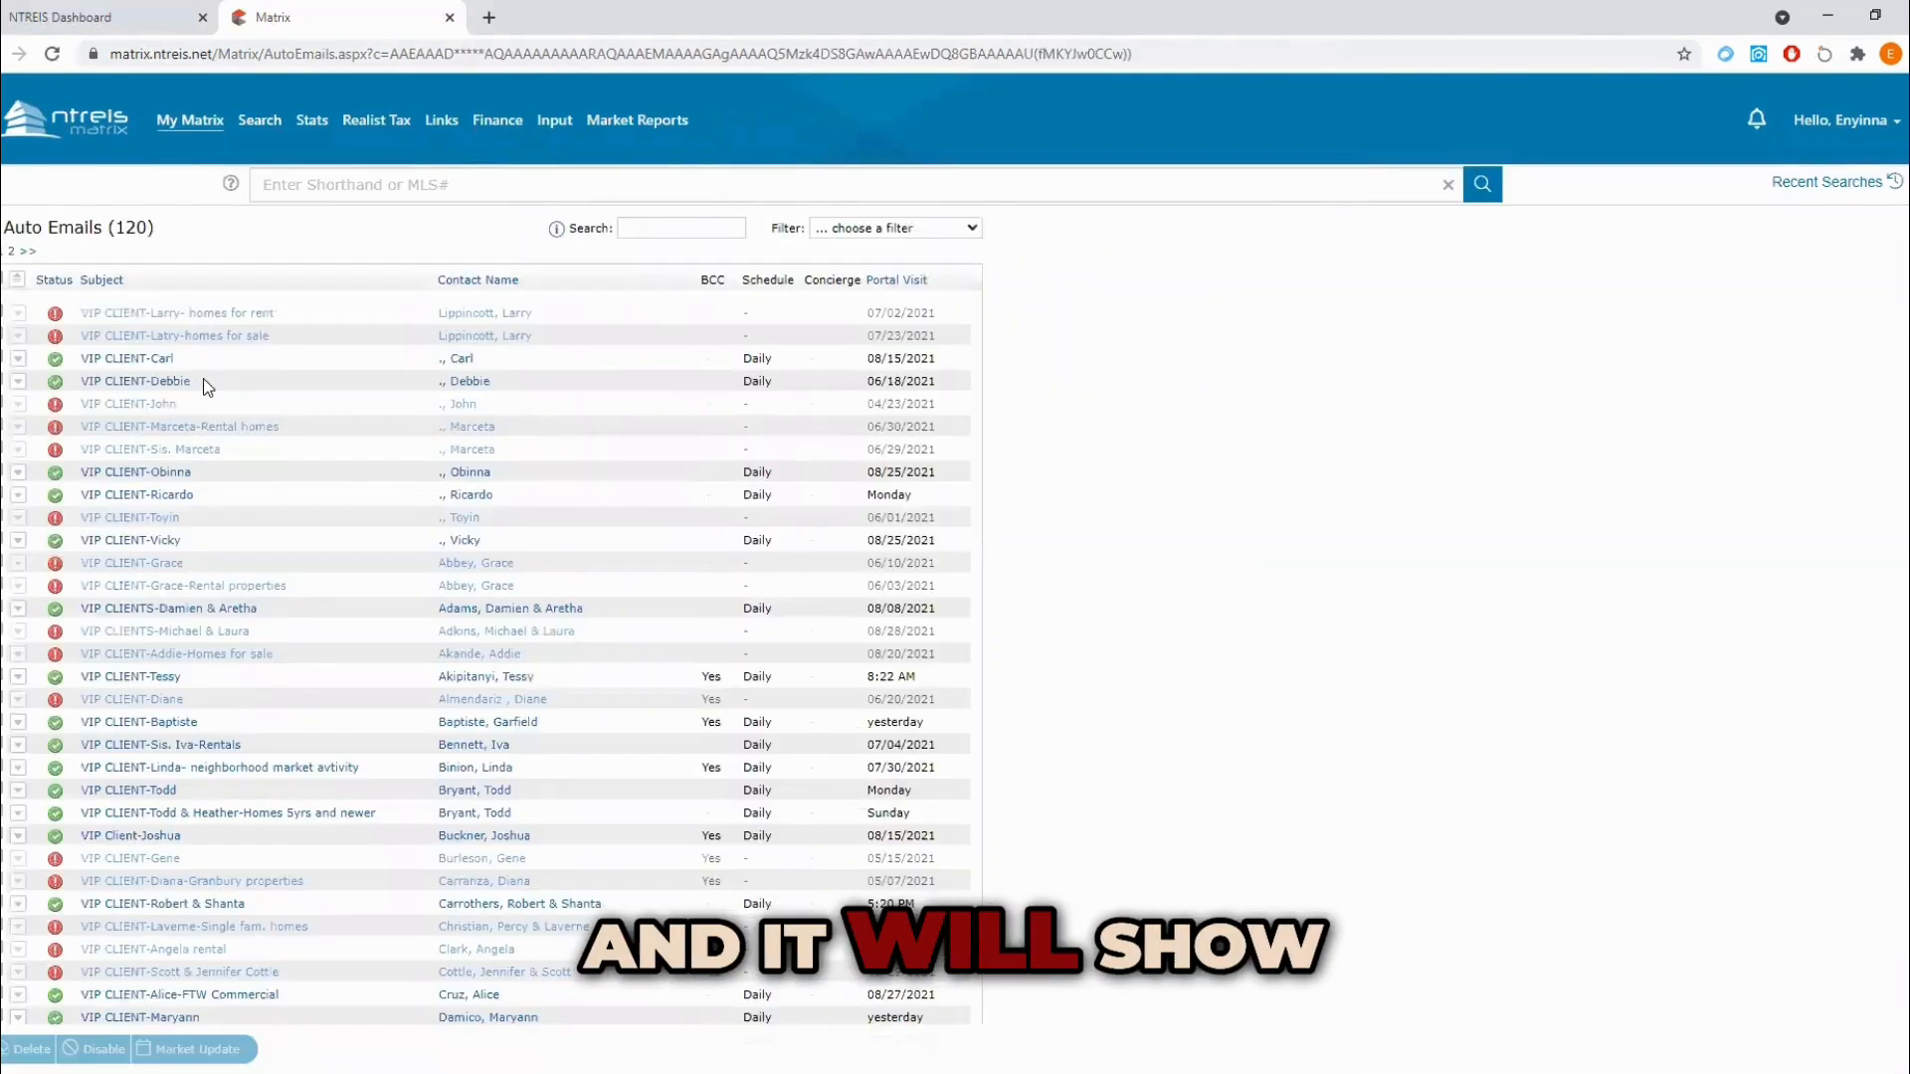
{"action": "scroll", "coordinate": [193, 474], "scroll_direction": "down", "scroll_amount": 14}
{"action": "scroll", "coordinate": [193, 473], "scroll_direction": "up", "scroll_amount": 14}
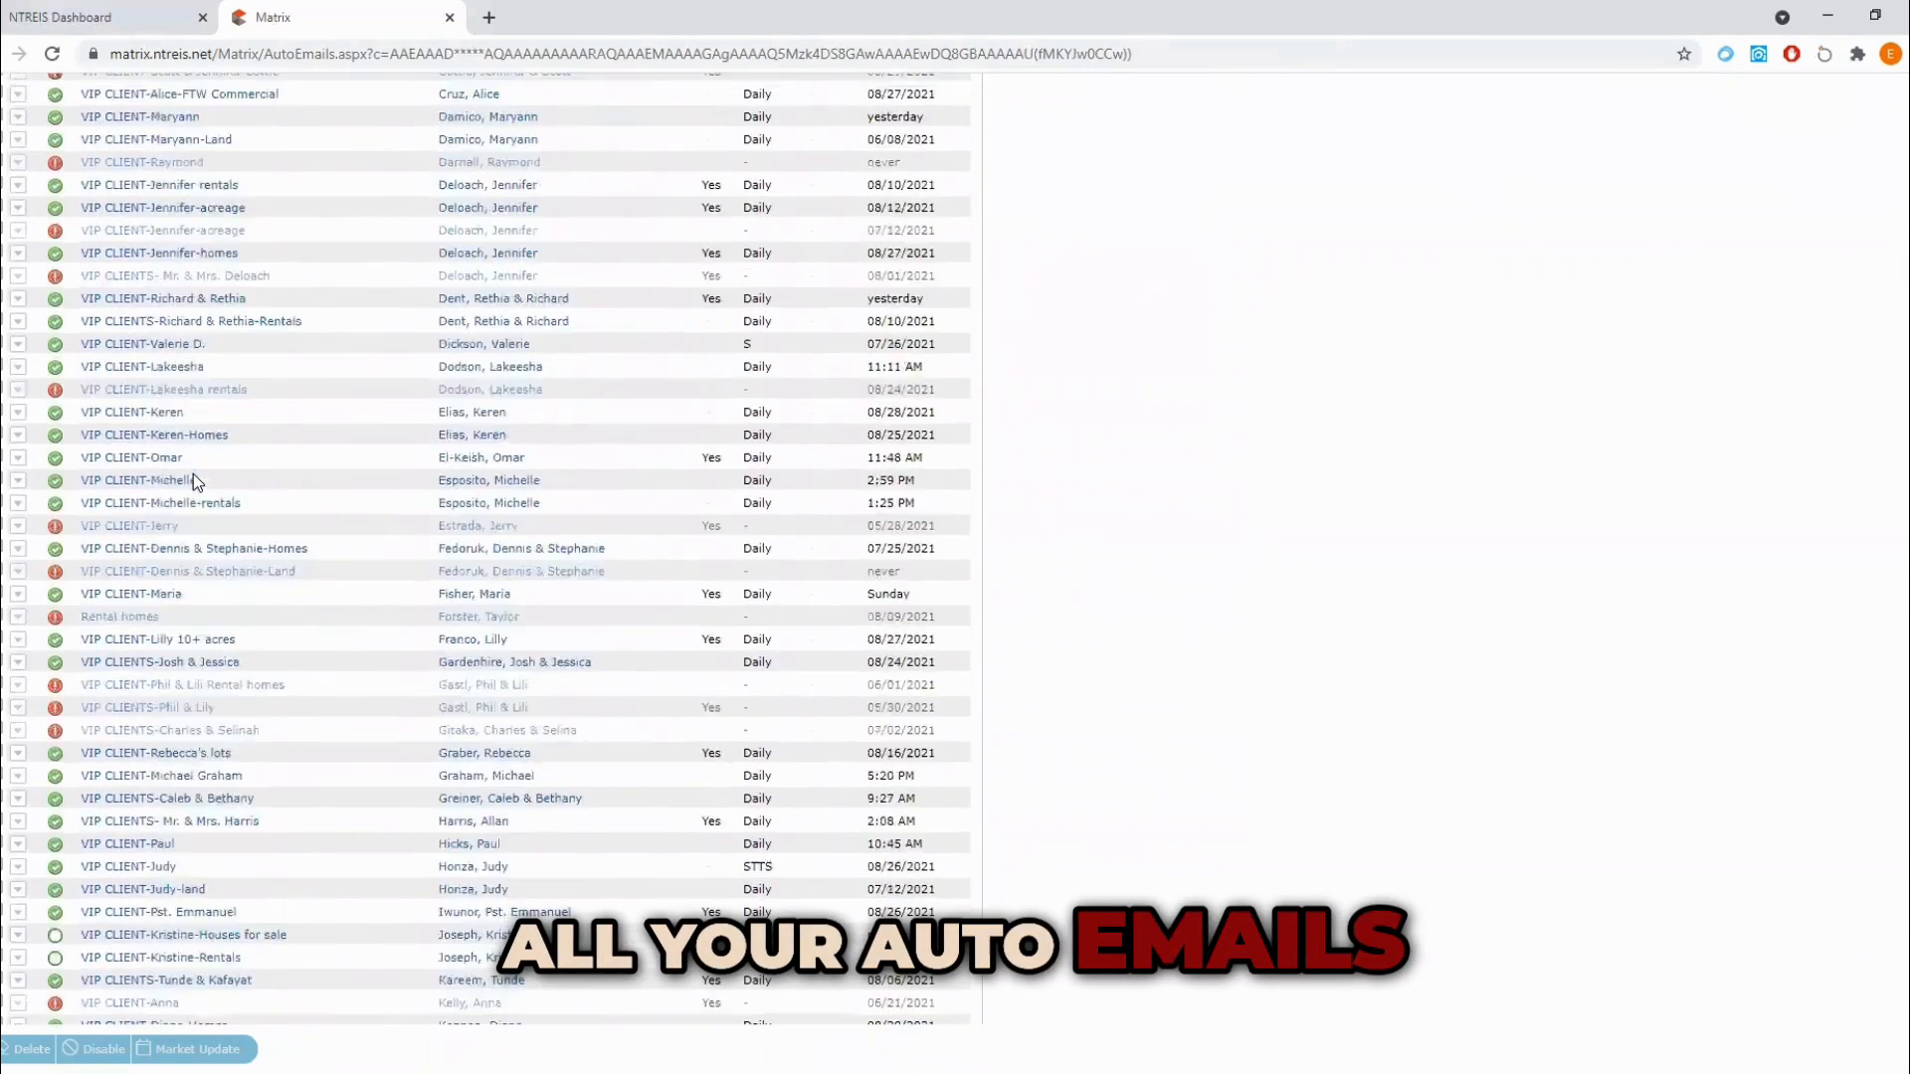
{"action": "left_click", "coordinate": [651, 229]}
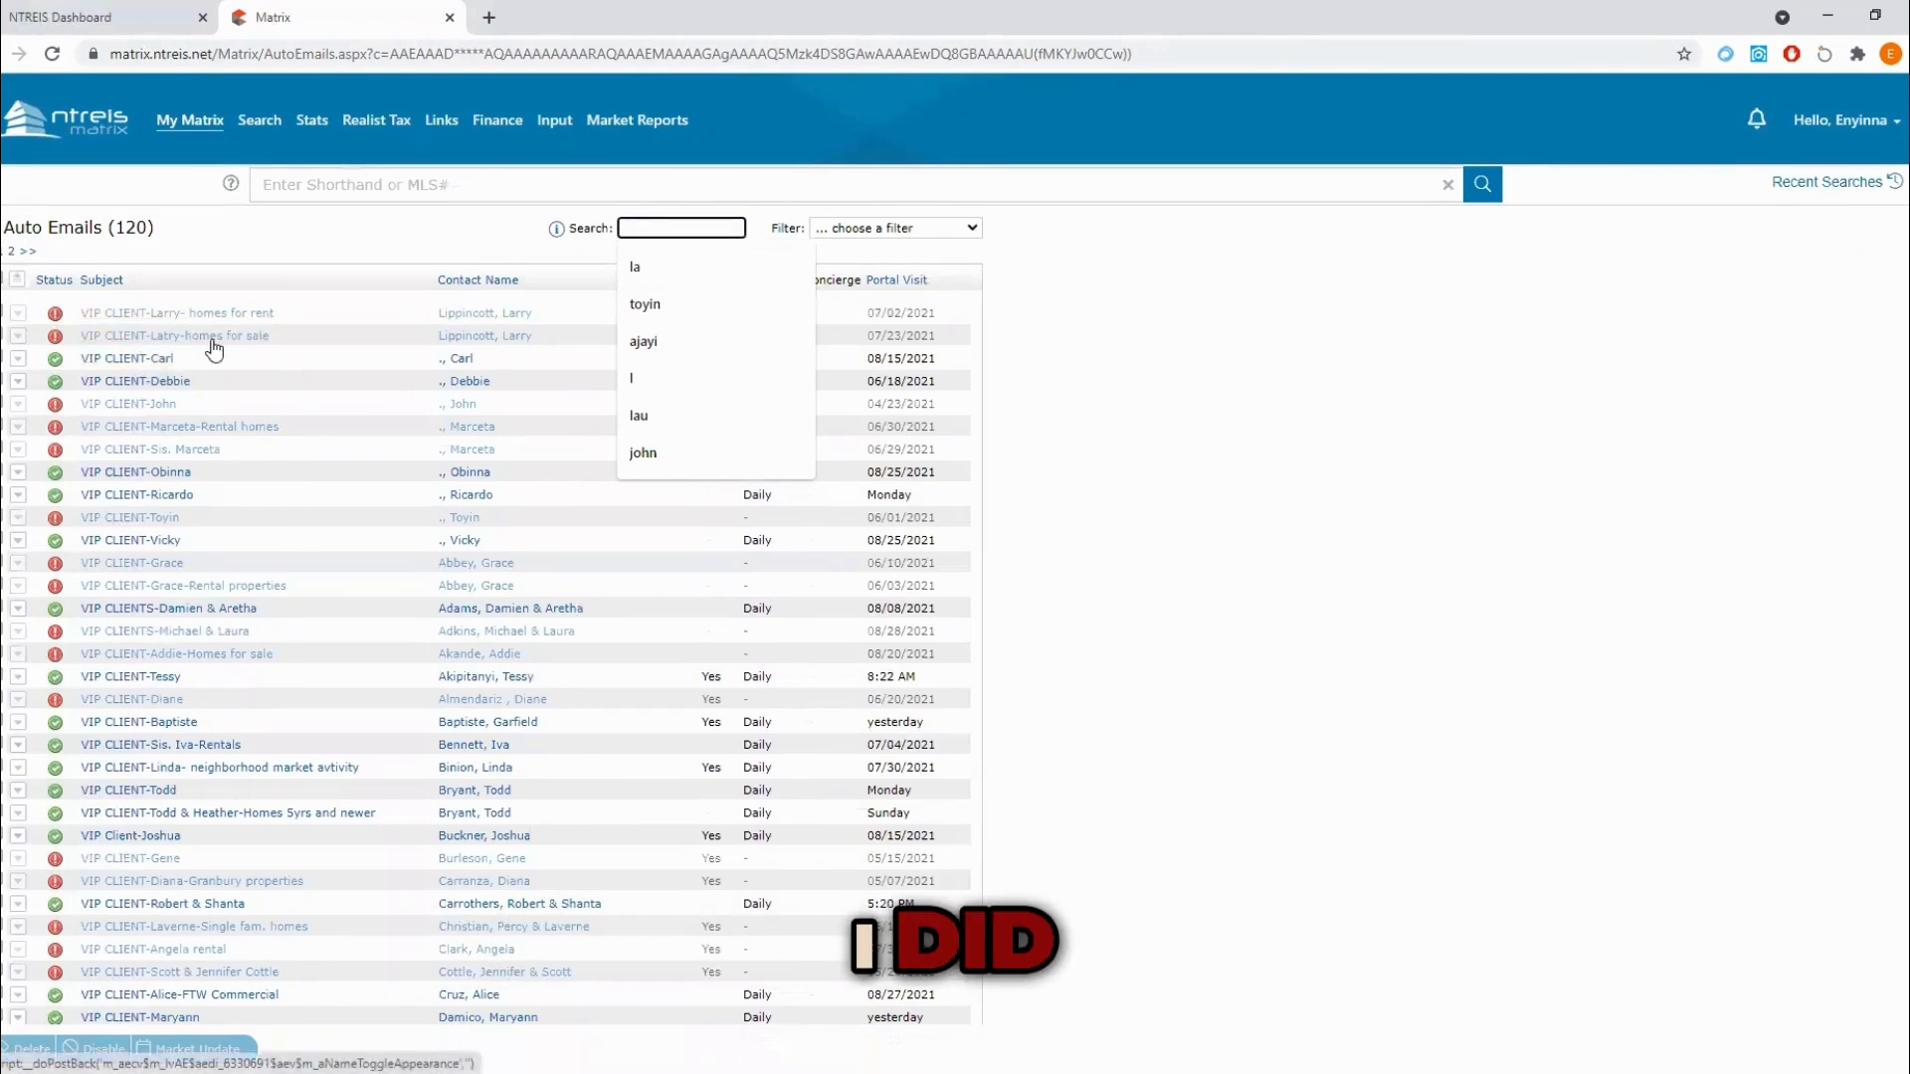
Step: Expand the first active auto email in the list and open it in OneHome to preview the client's view
{"action": "left_click", "coordinate": [121, 360]}
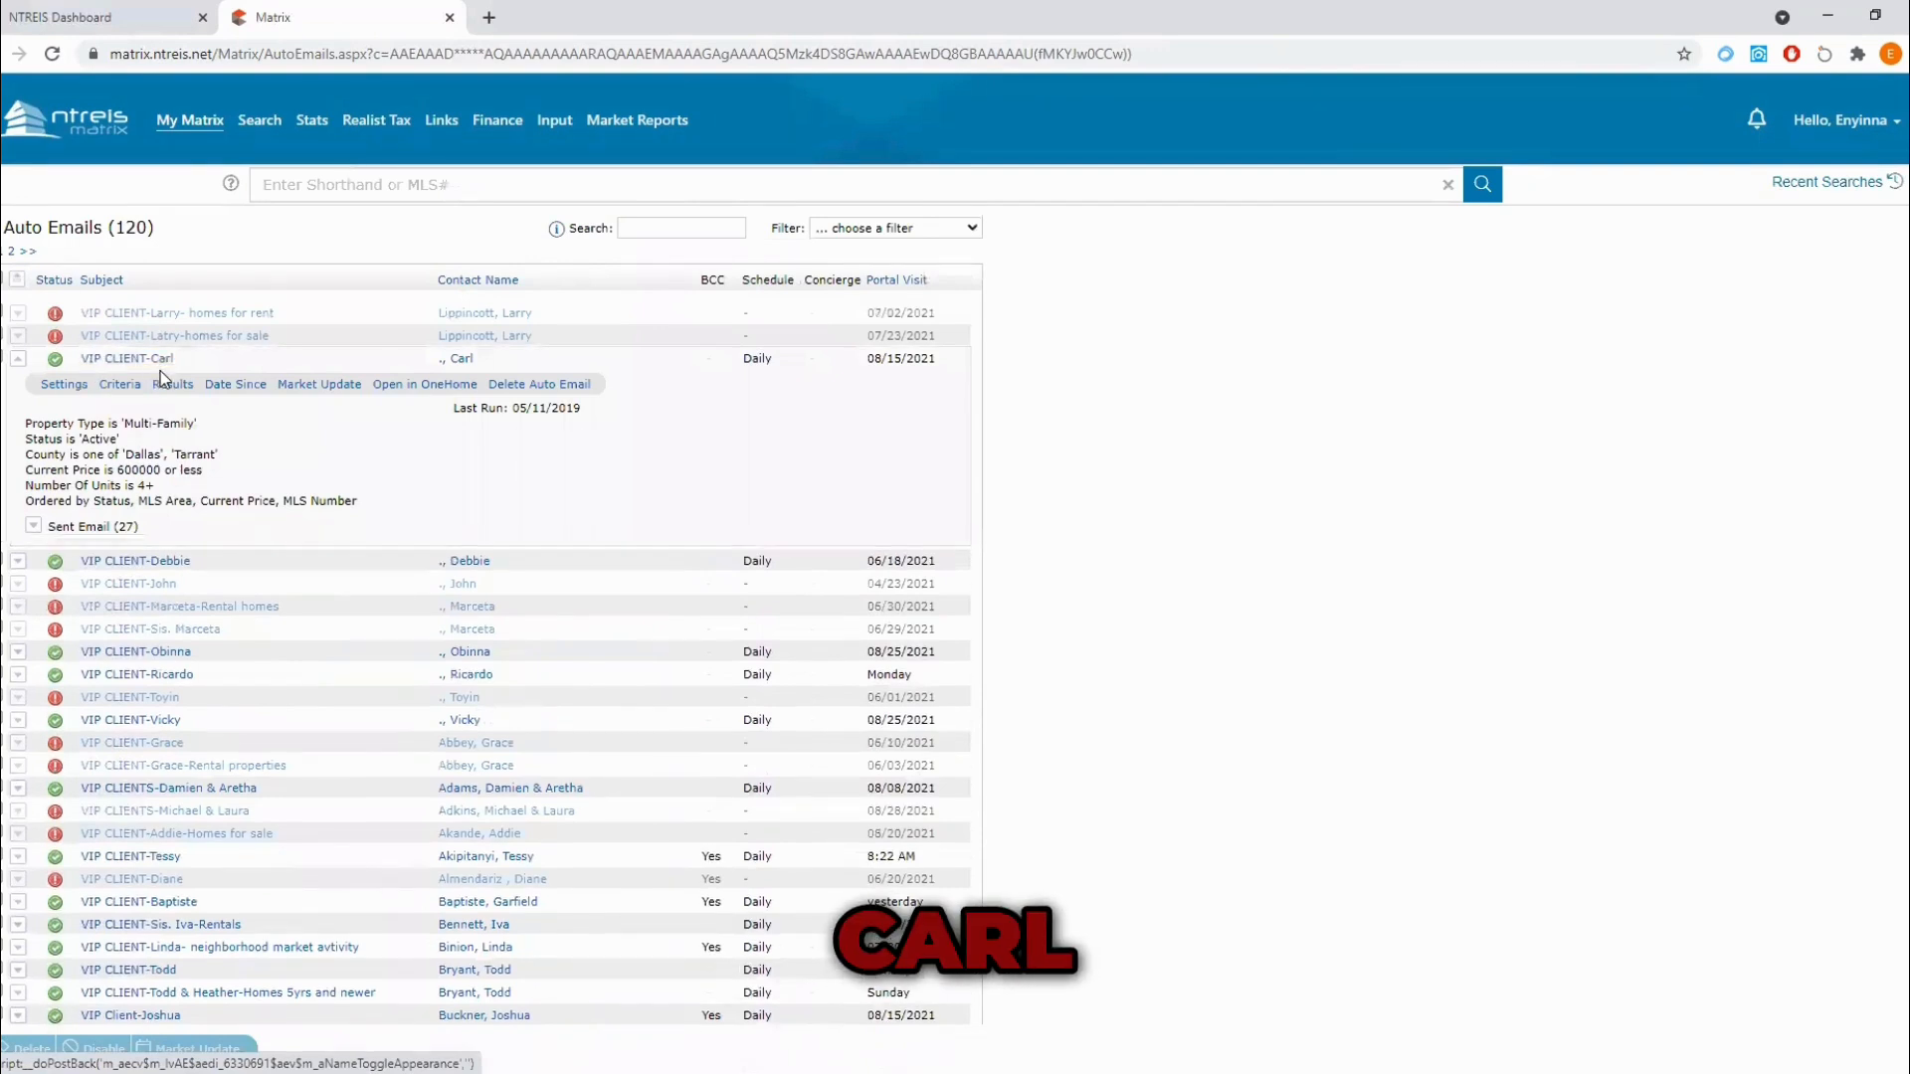
{"action": "left_click", "coordinate": [423, 390]}
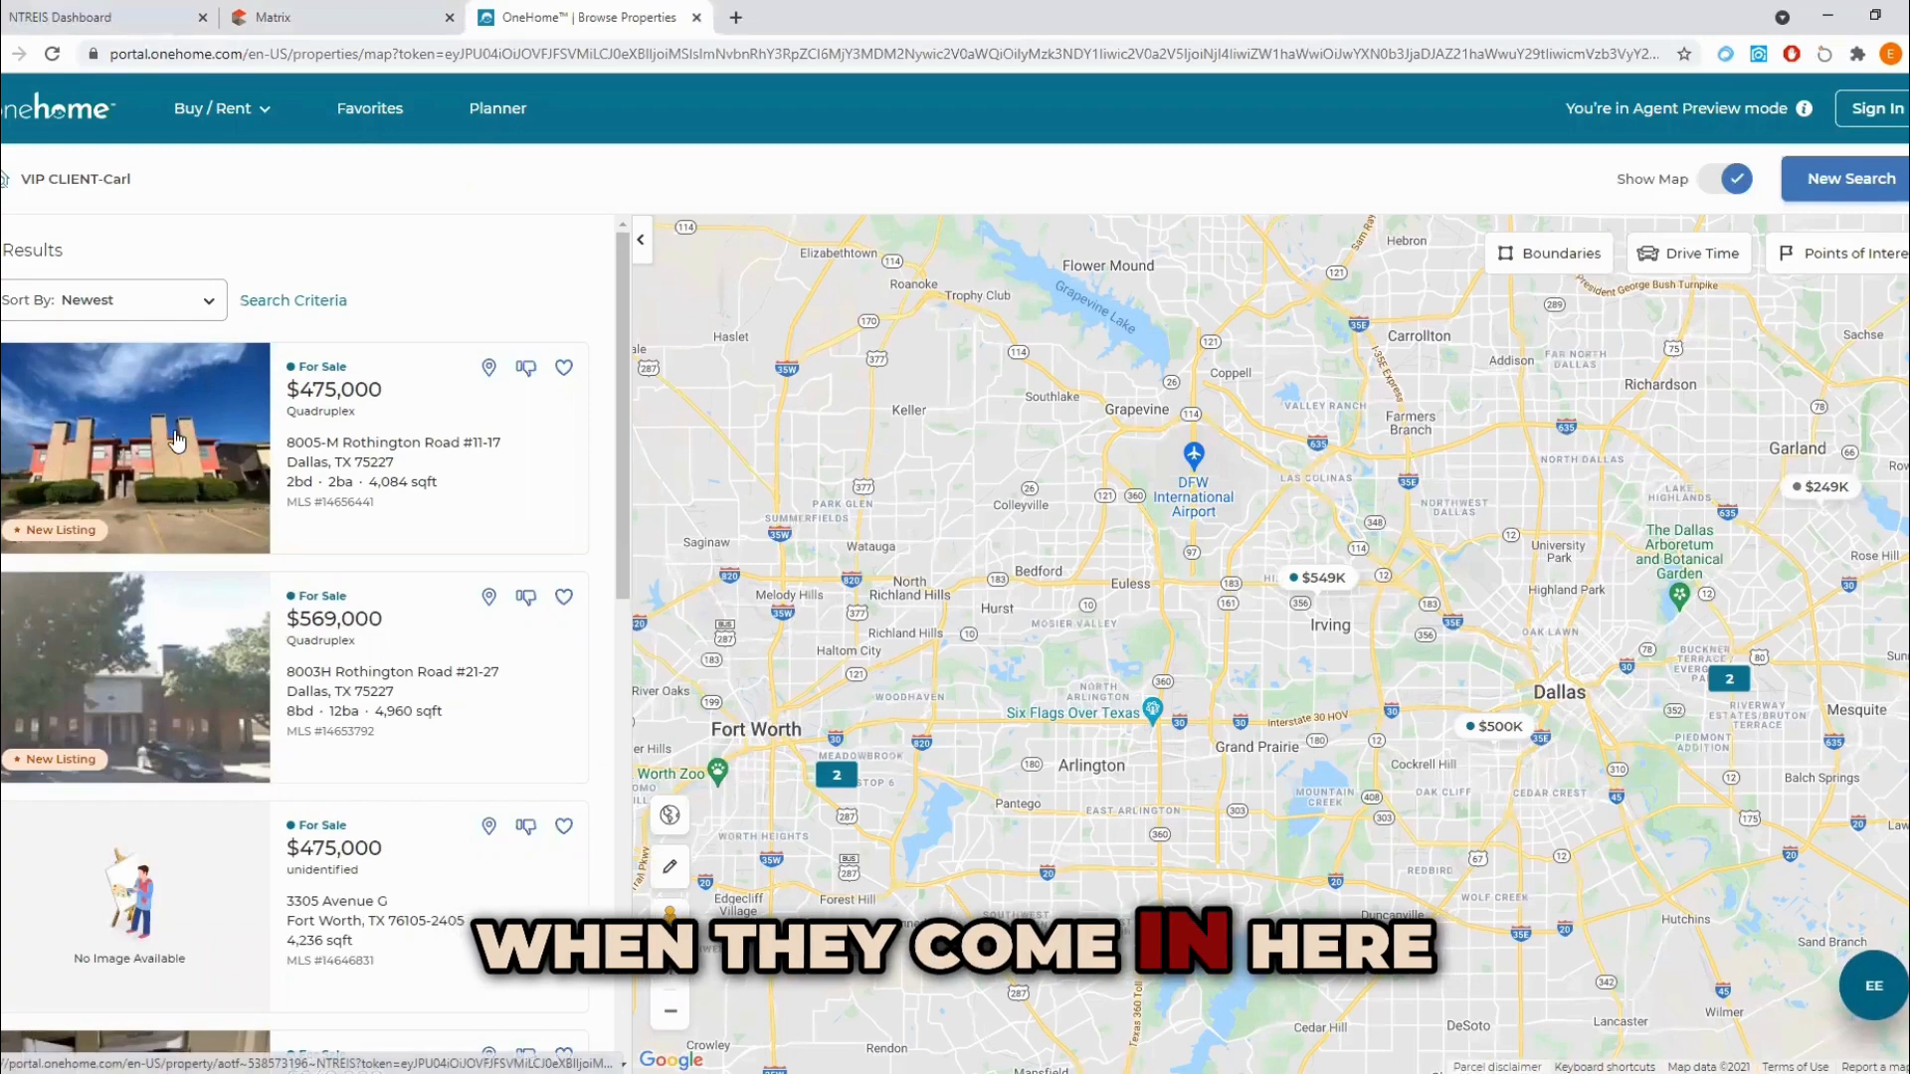
Step: Open the first quadruplex listing in the results, expand its Property Details and examine the interior, unit and school information
{"action": "left_click", "coordinate": [343, 460]}
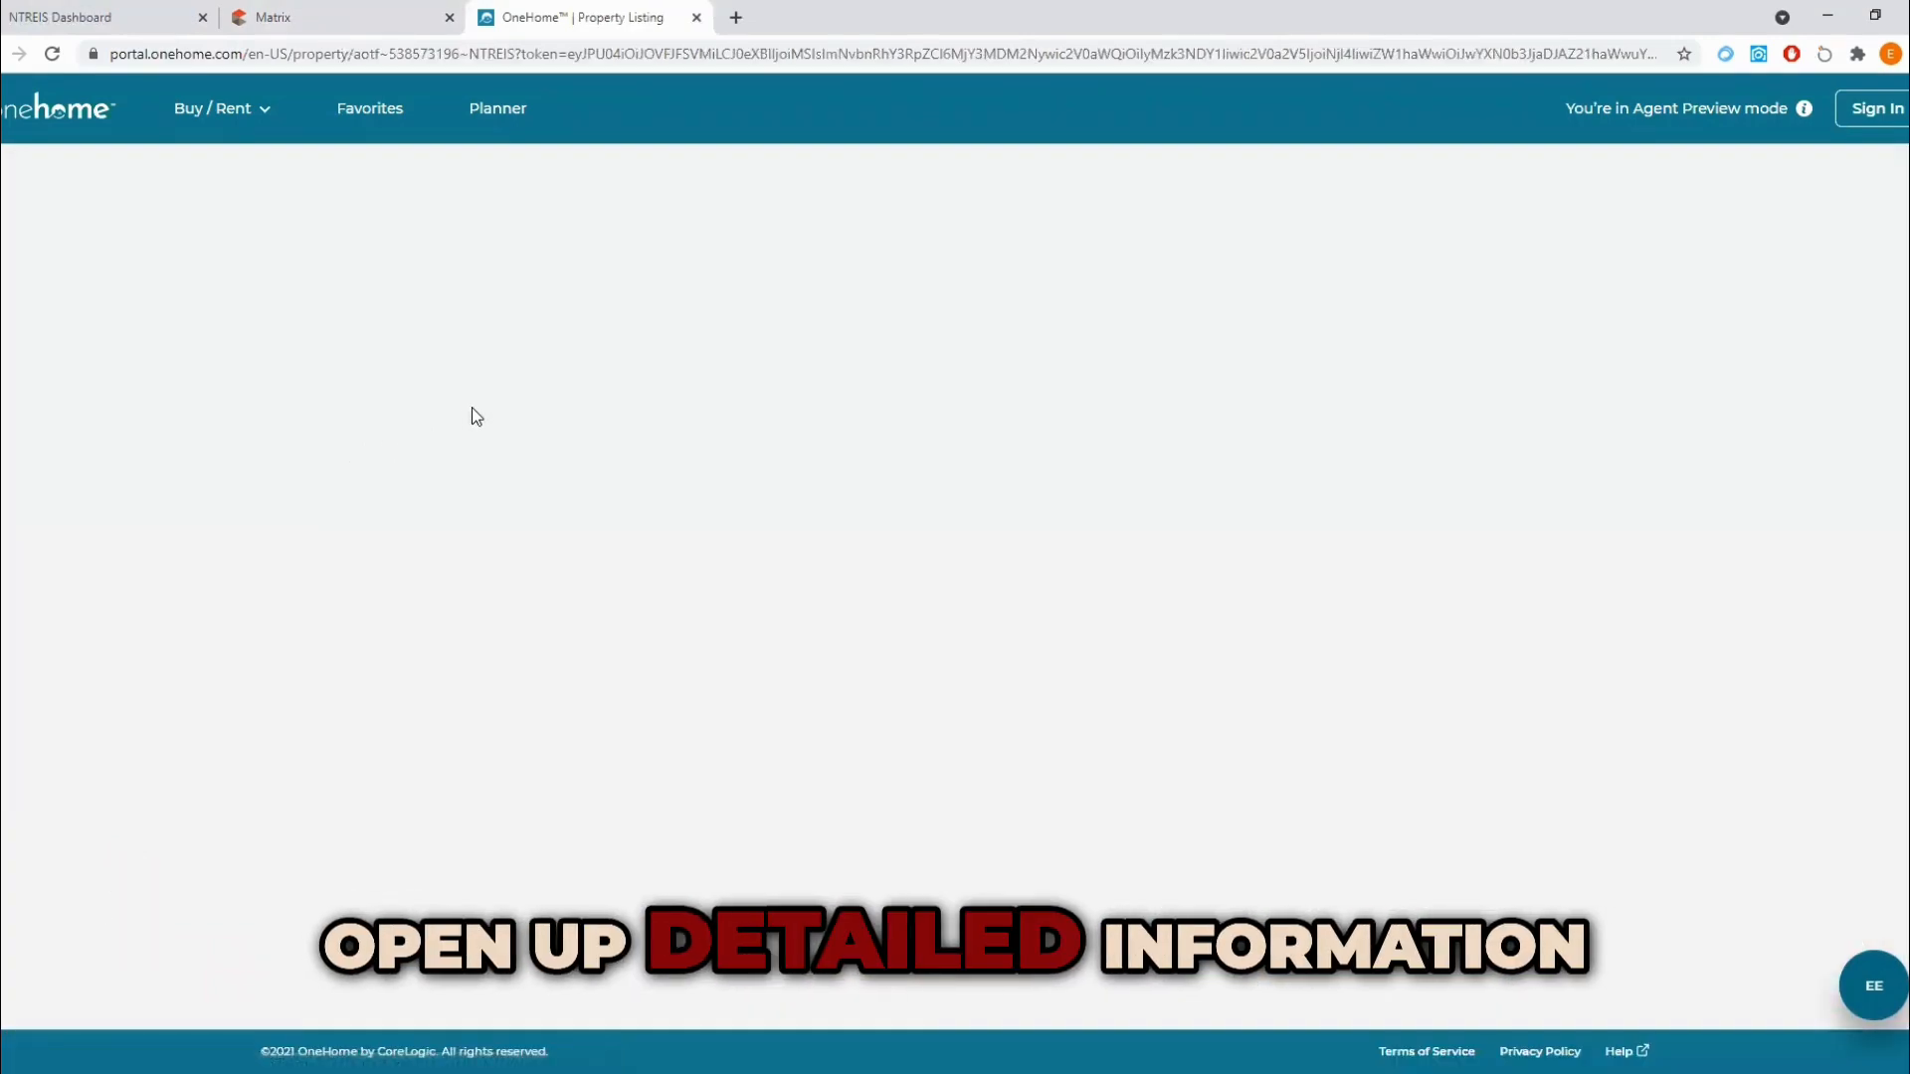
{"action": "scroll", "coordinate": [791, 724], "scroll_direction": "down", "scroll_amount": 8}
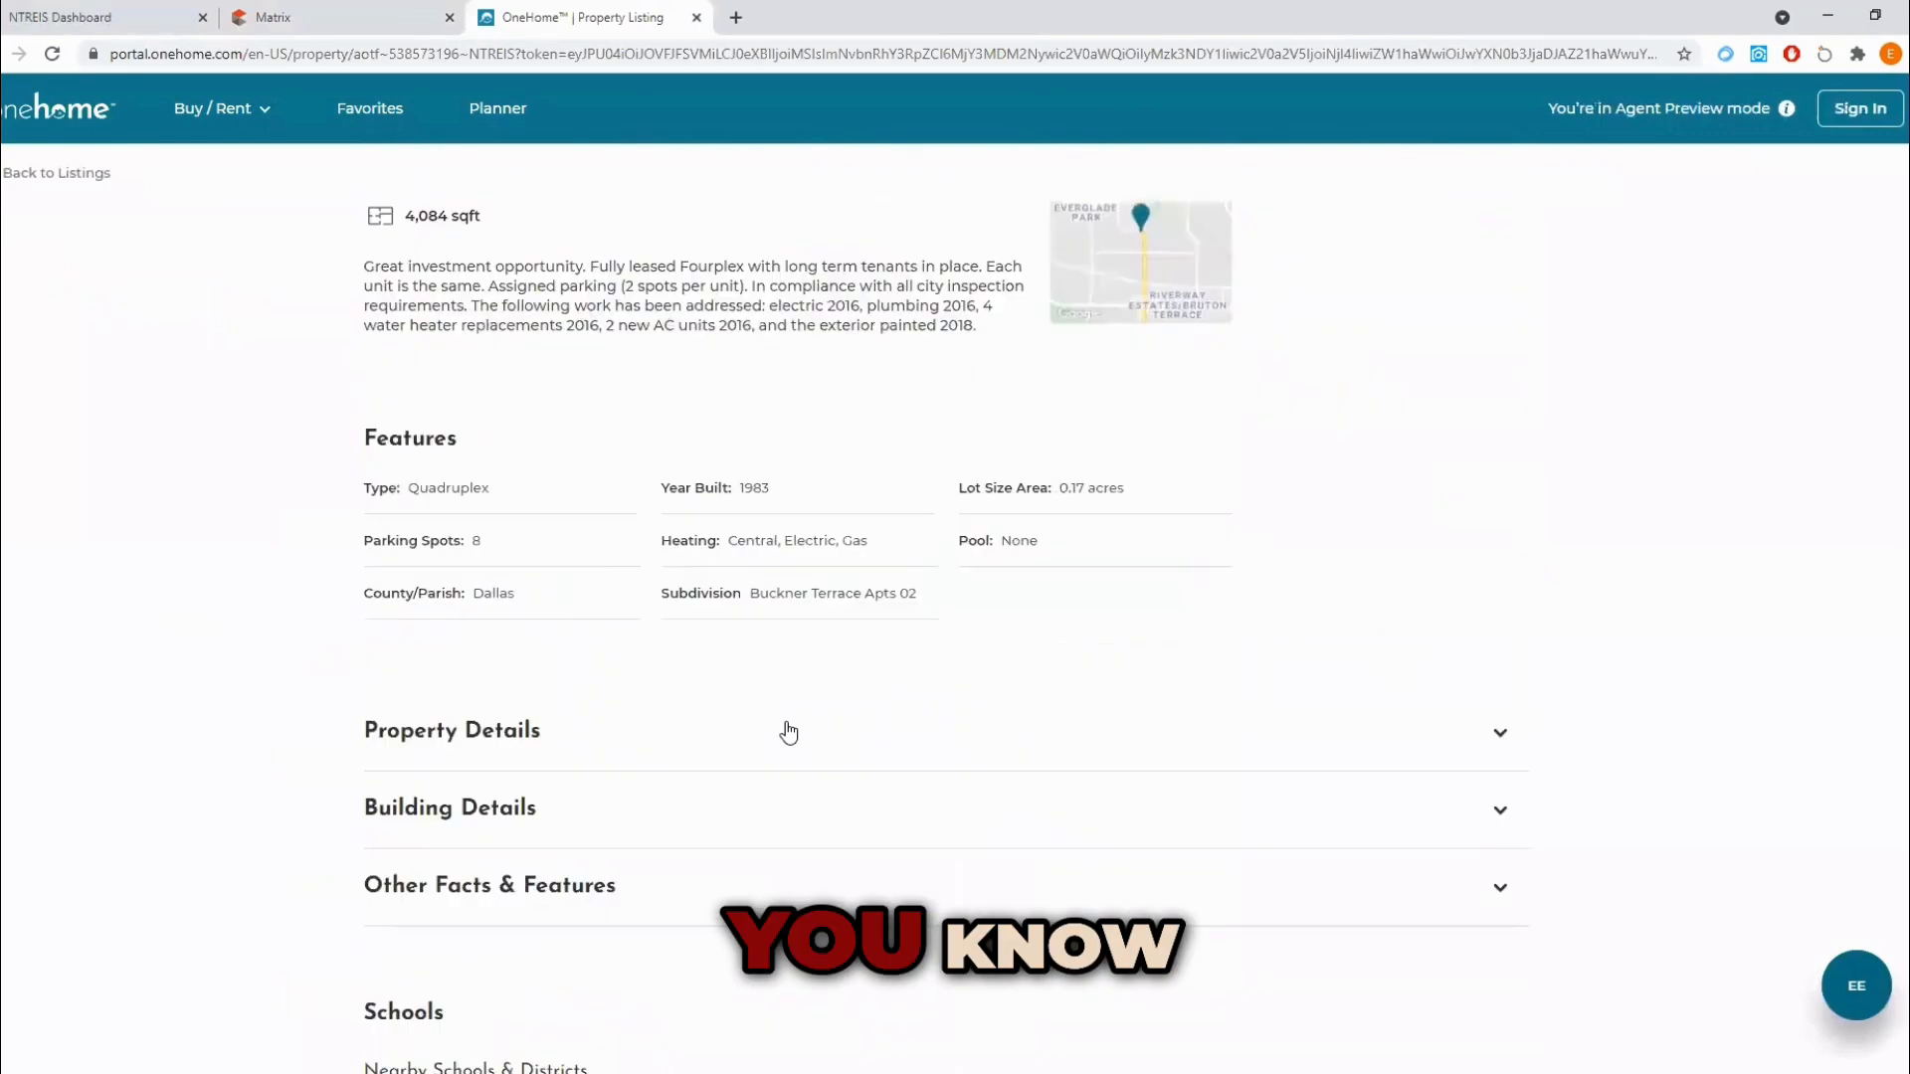
{"action": "scroll", "coordinate": [584, 648], "scroll_direction": "down", "scroll_amount": 3}
{"action": "left_click", "coordinate": [1475, 428]}
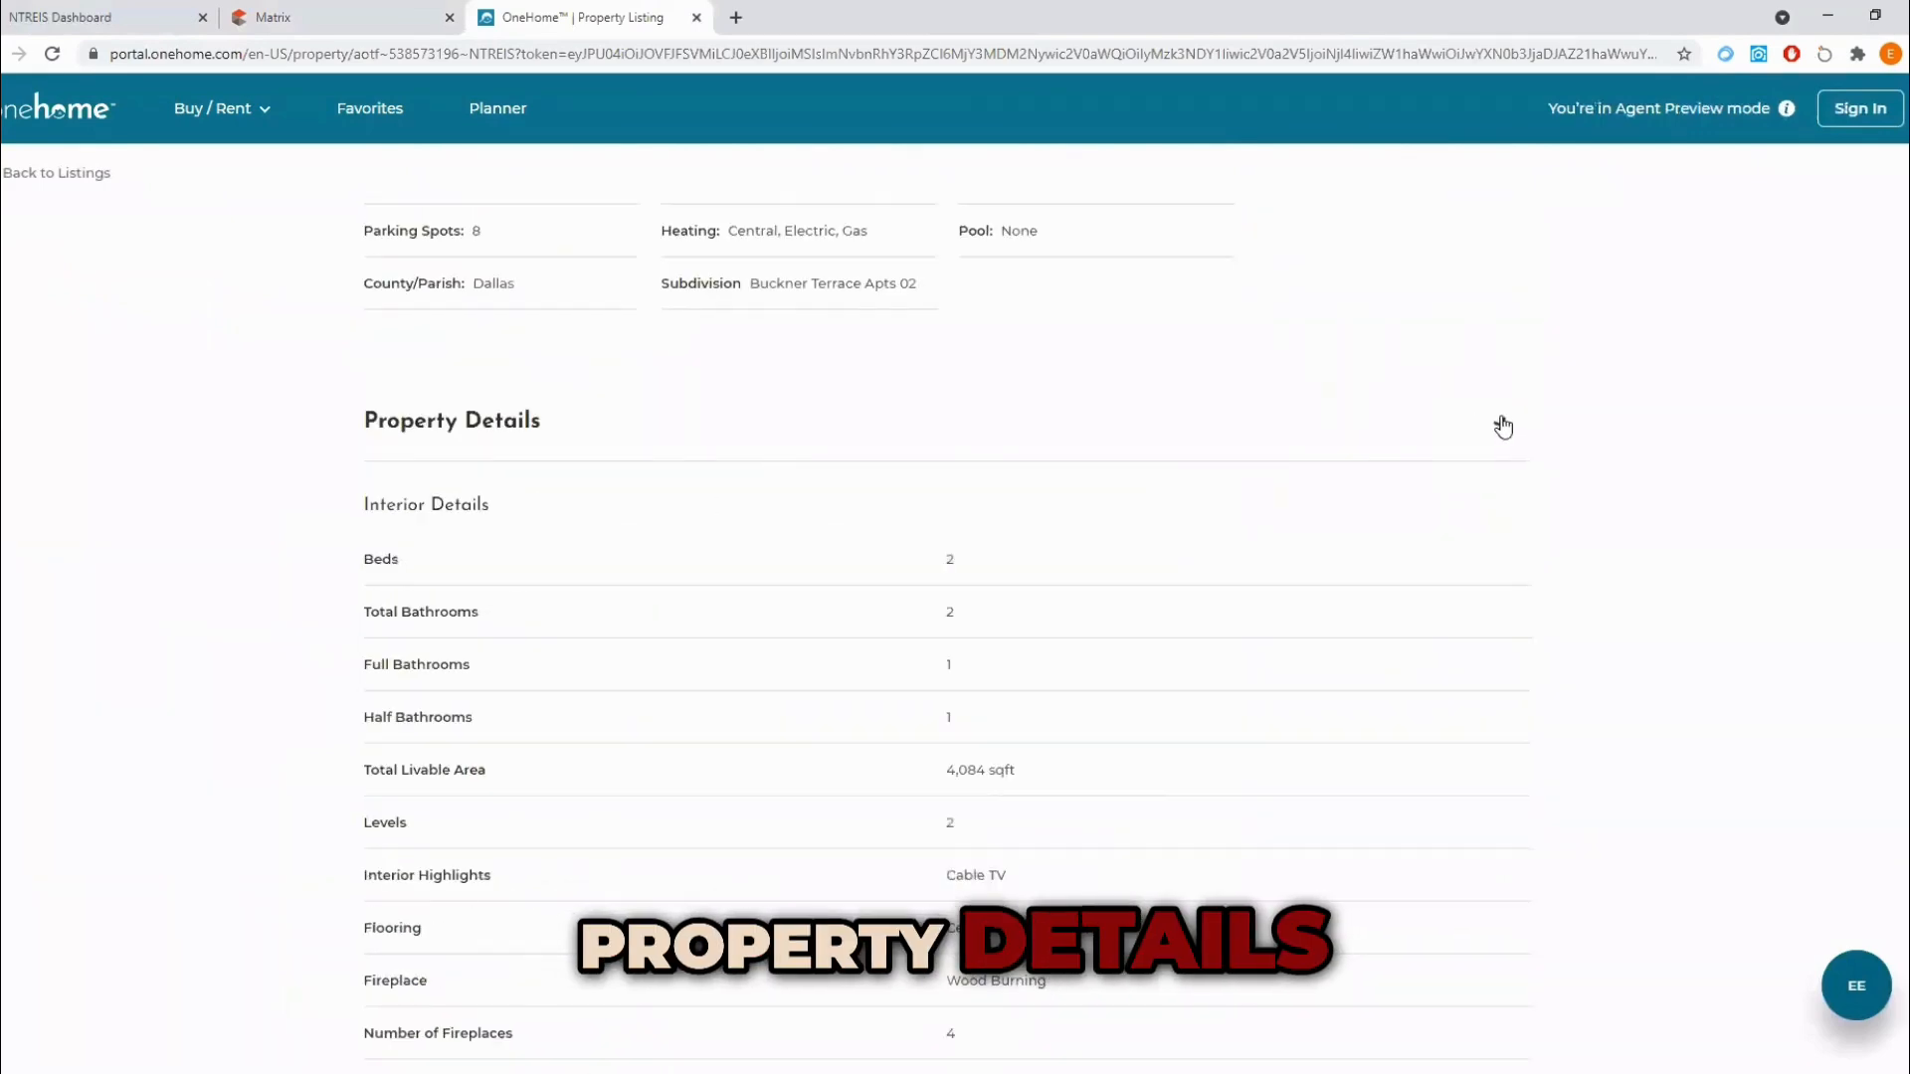
{"action": "scroll", "coordinate": [861, 707], "scroll_direction": "down", "scroll_amount": 10}
{"action": "scroll", "coordinate": [875, 750], "scroll_direction": "down", "scroll_amount": 5}
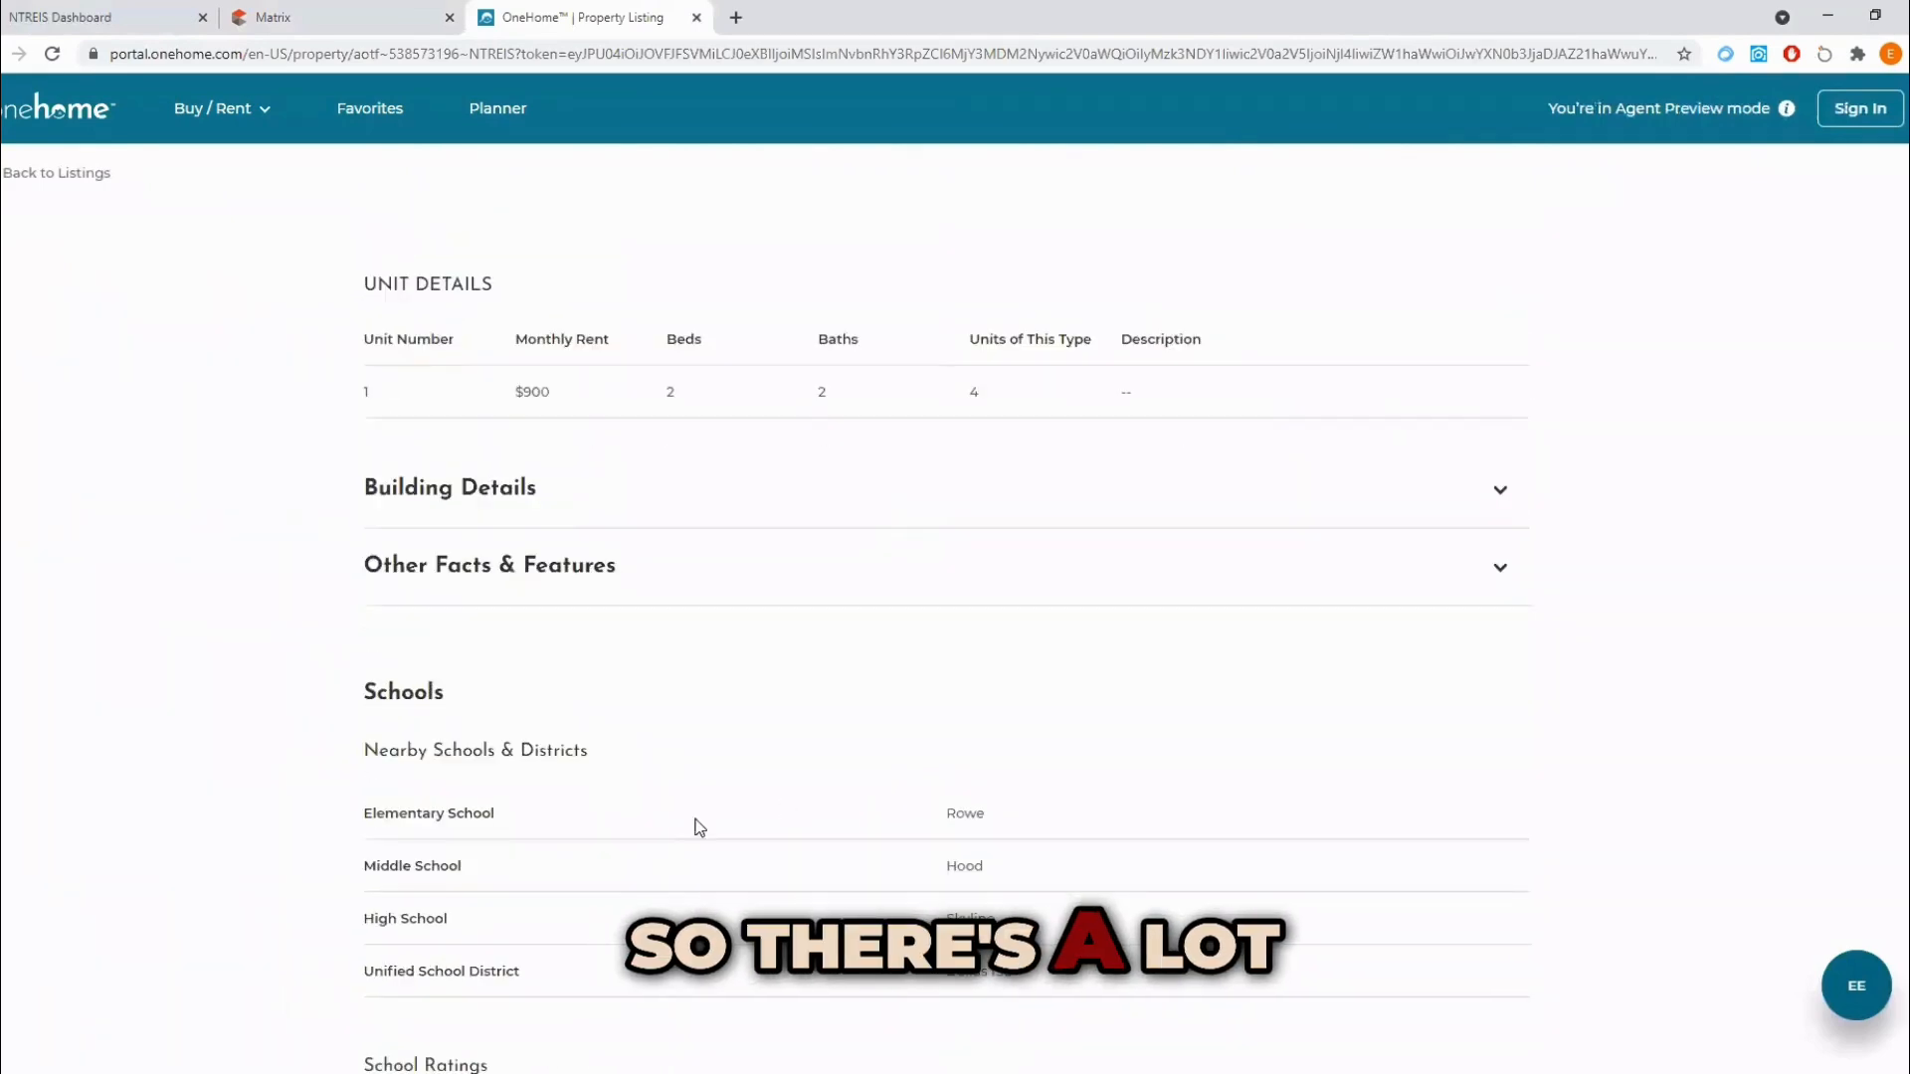
Step: Go back from the property page to the listings and close the OneHome preview to return to the auto emails
{"action": "scroll", "coordinate": [695, 822], "scroll_direction": "up", "scroll_amount": 15}
{"action": "scroll", "coordinate": [166, 175], "scroll_direction": "up", "scroll_amount": 12}
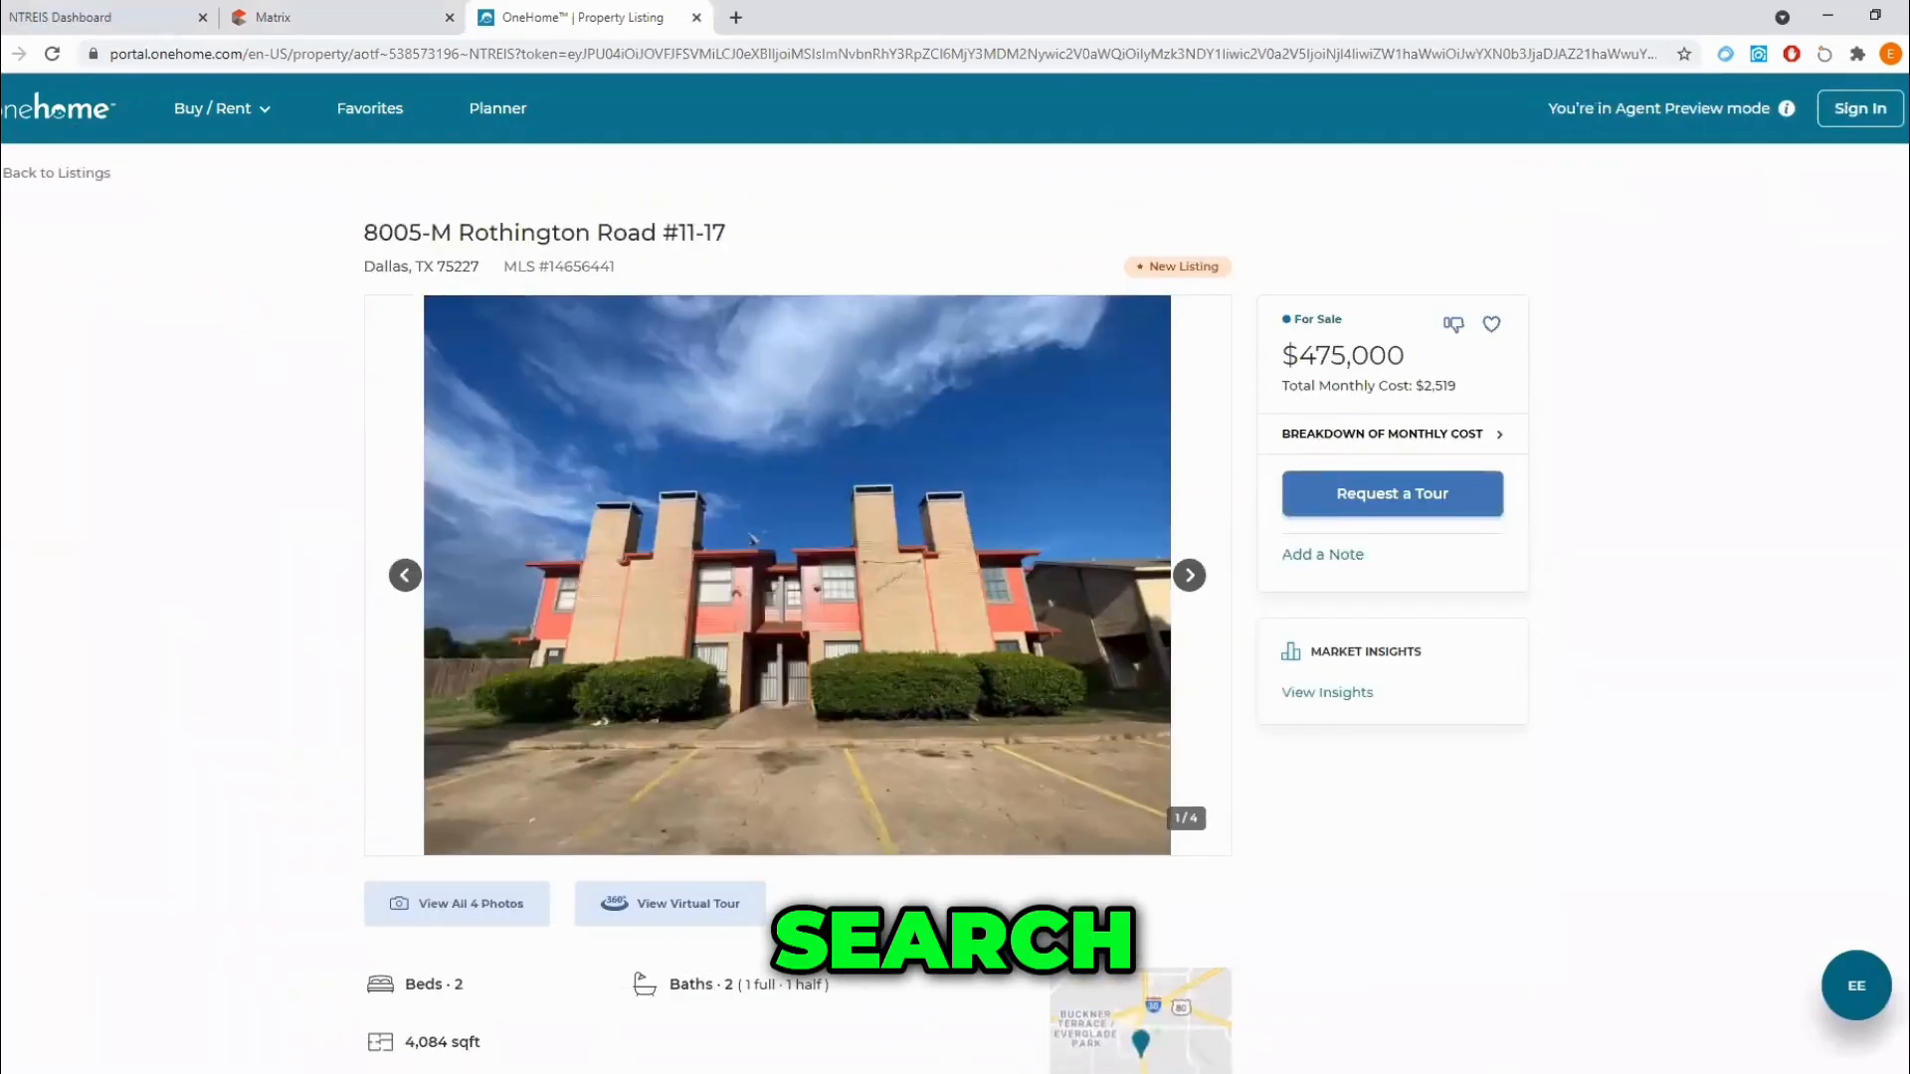
{"action": "left_click", "coordinate": [57, 172]}
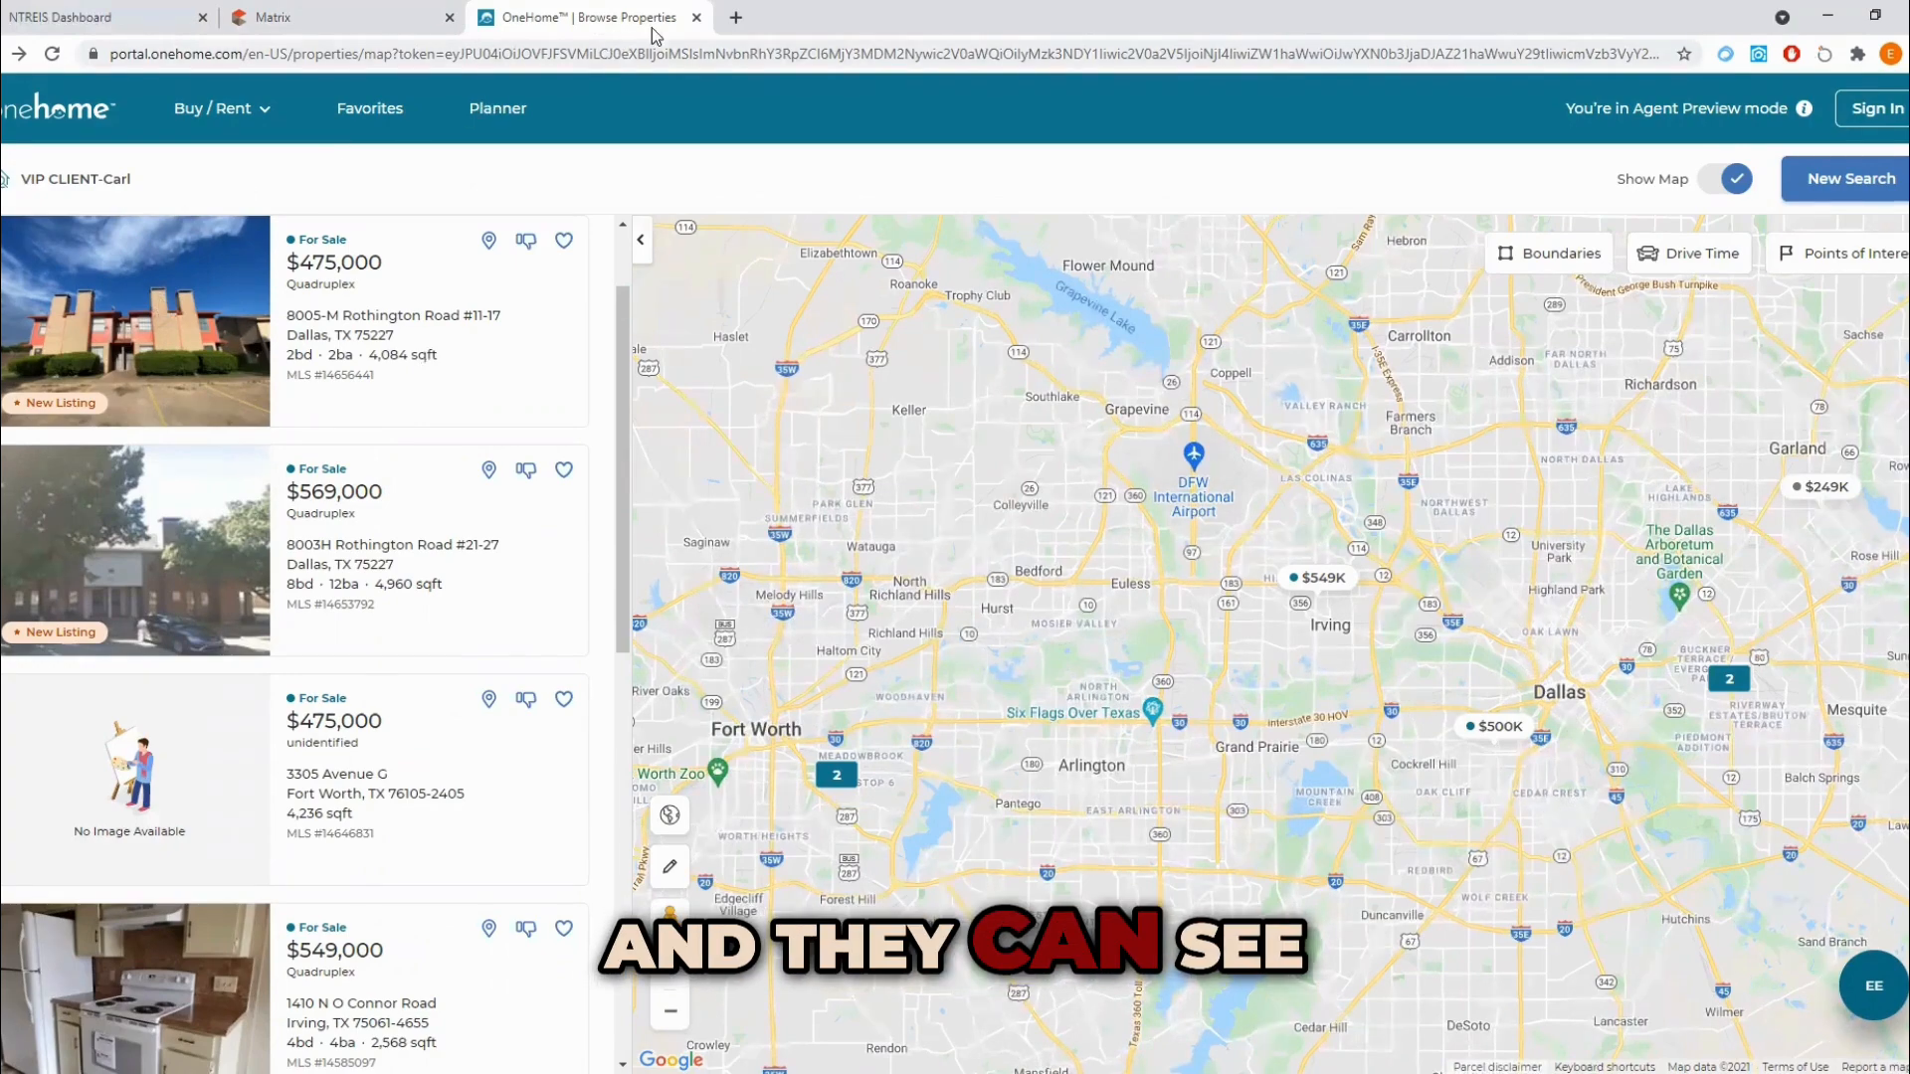
{"action": "left_click", "coordinate": [697, 17]}
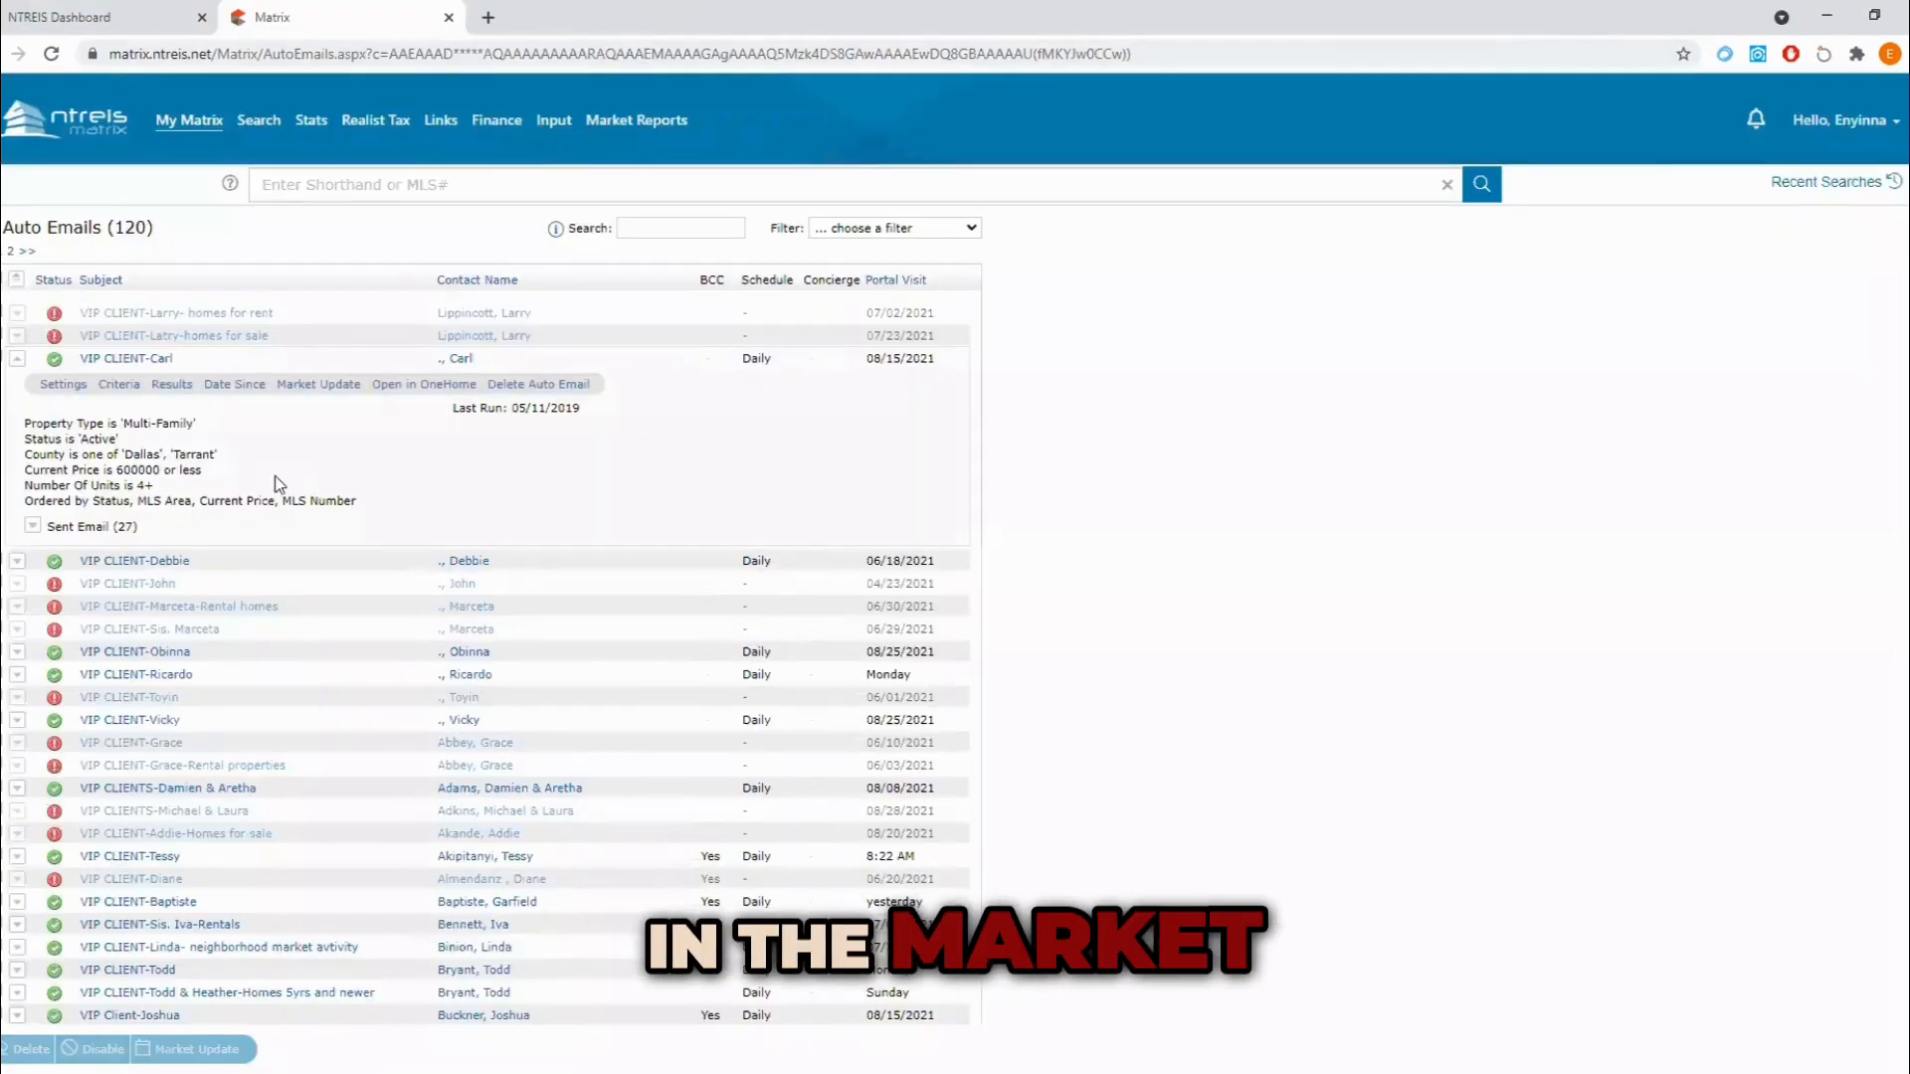